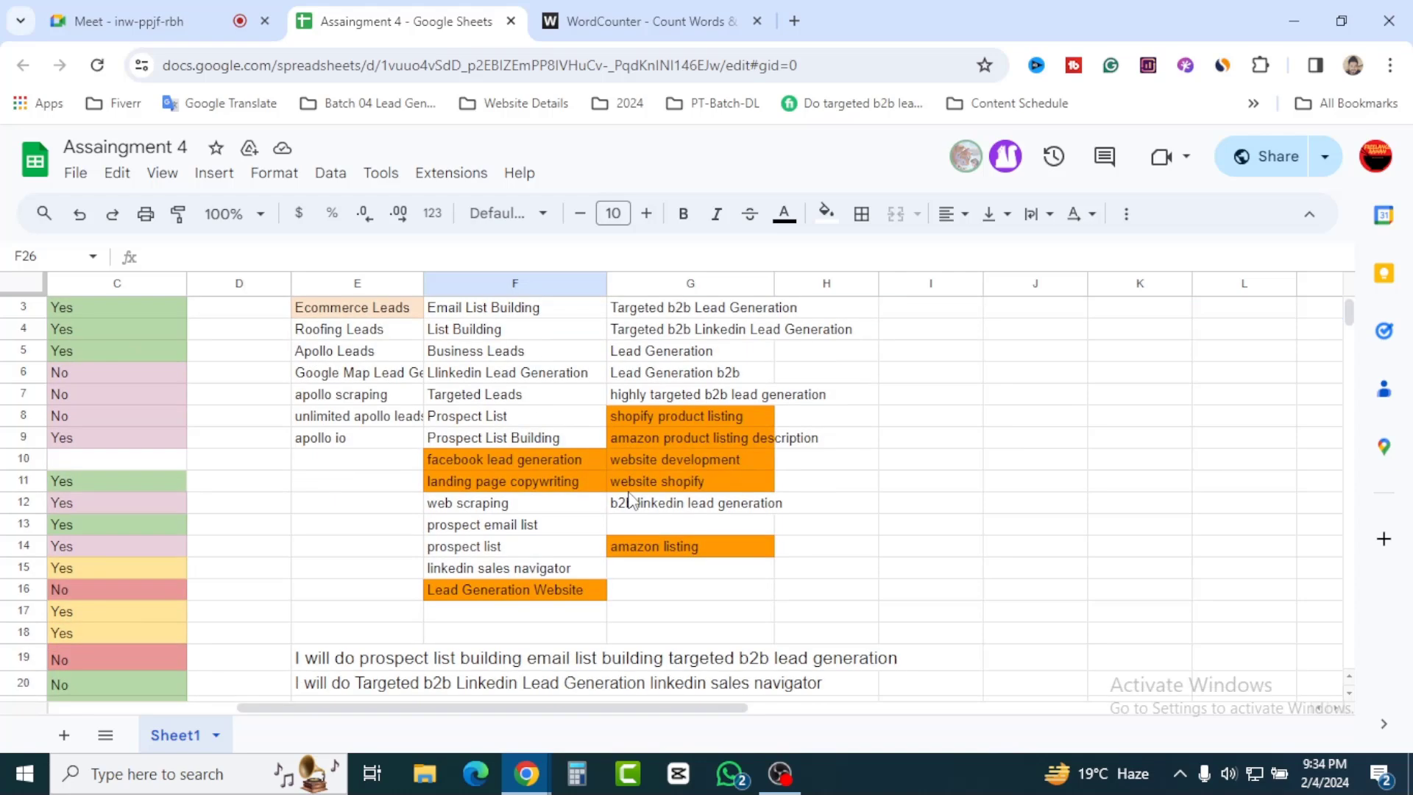
# Step: Review the three gig titles in cells E19 to E21
pyautogui.click(333, 645)
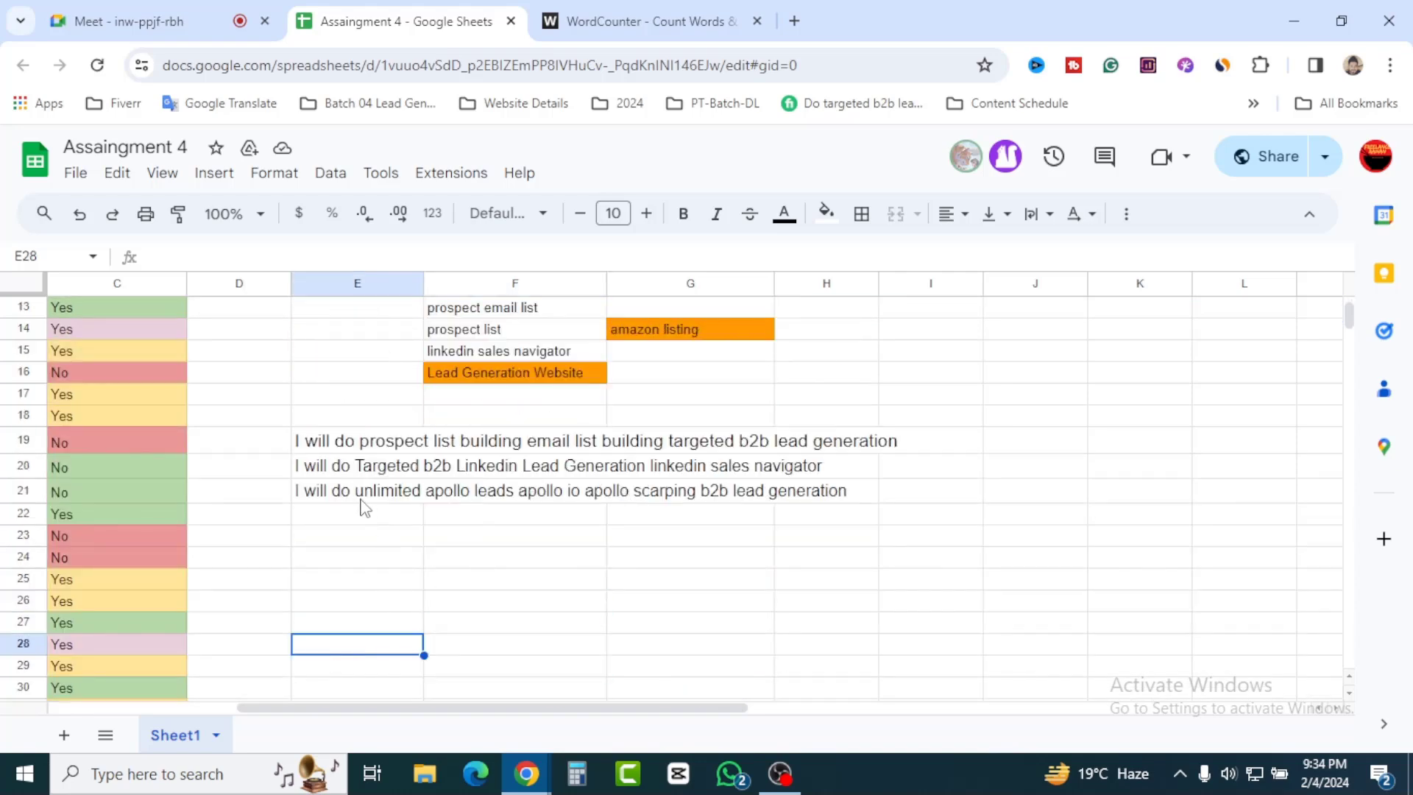
pyautogui.click(379, 529)
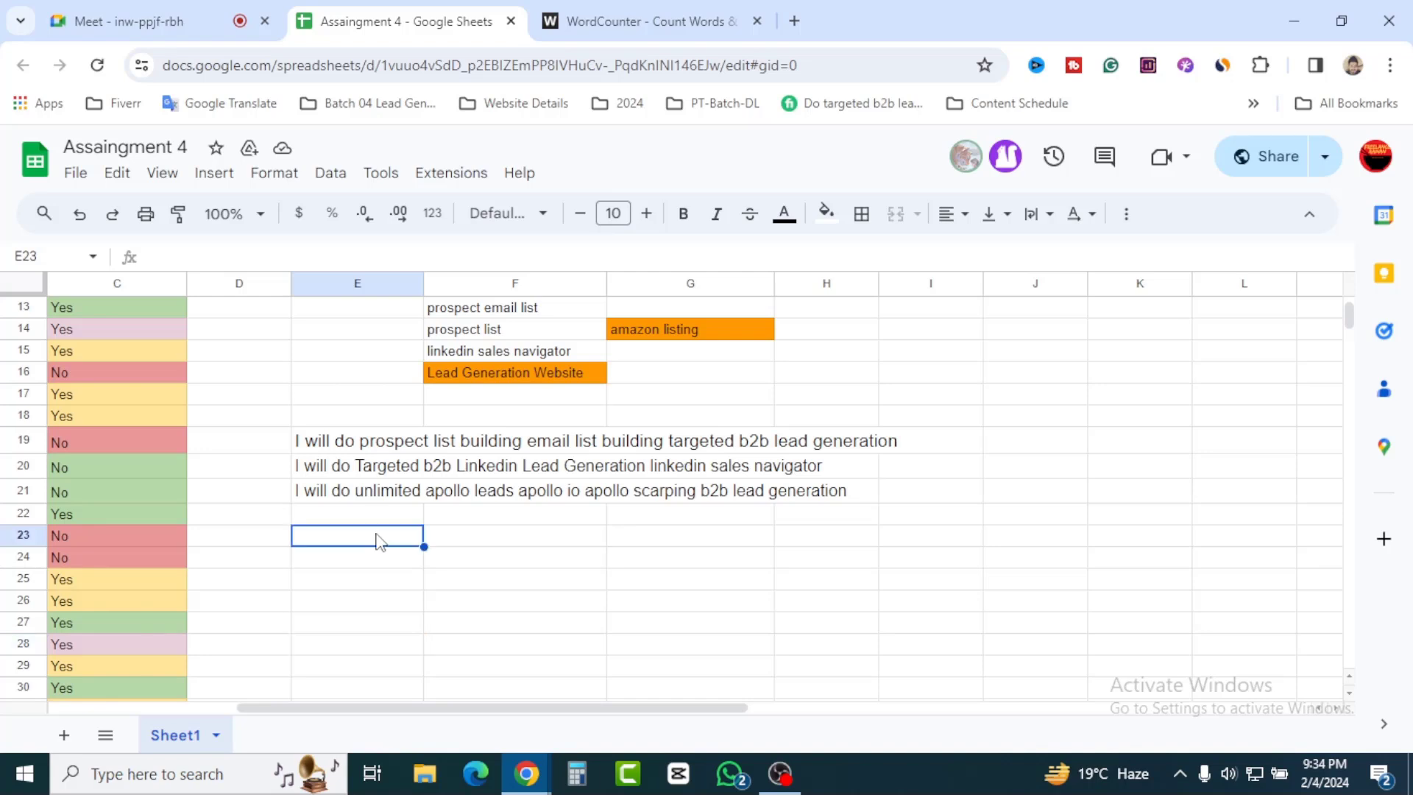
pyautogui.click(373, 499)
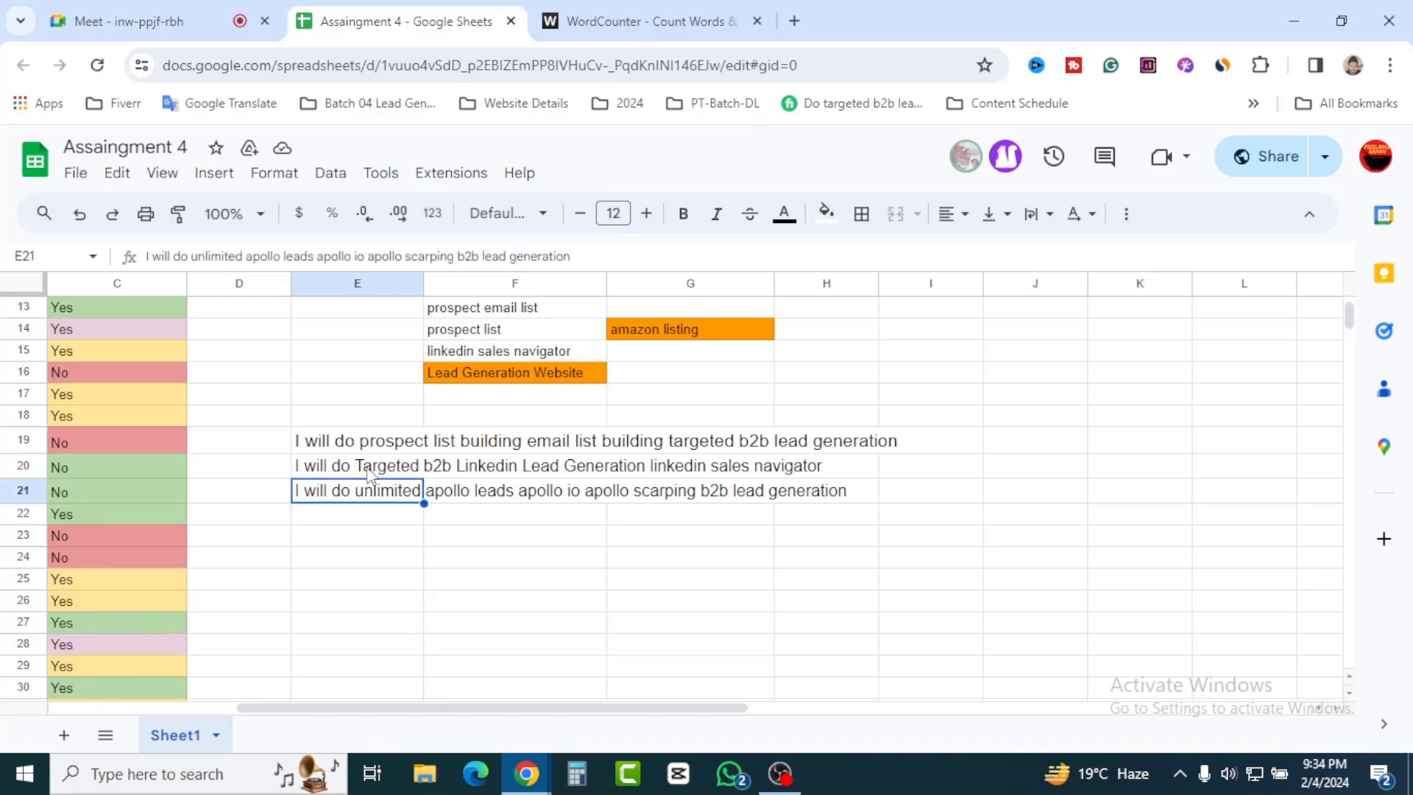
pyautogui.click(370, 474)
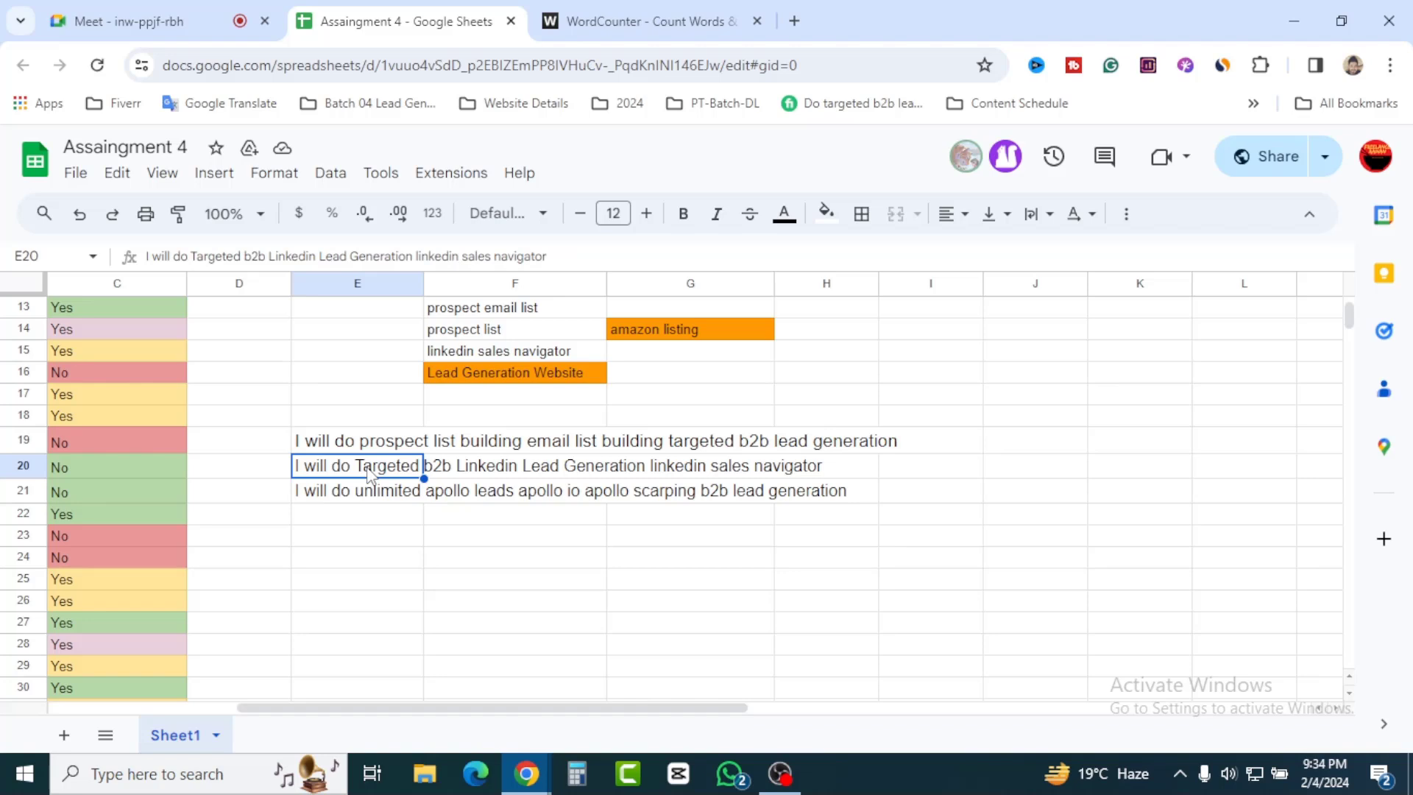
pyautogui.click(372, 446)
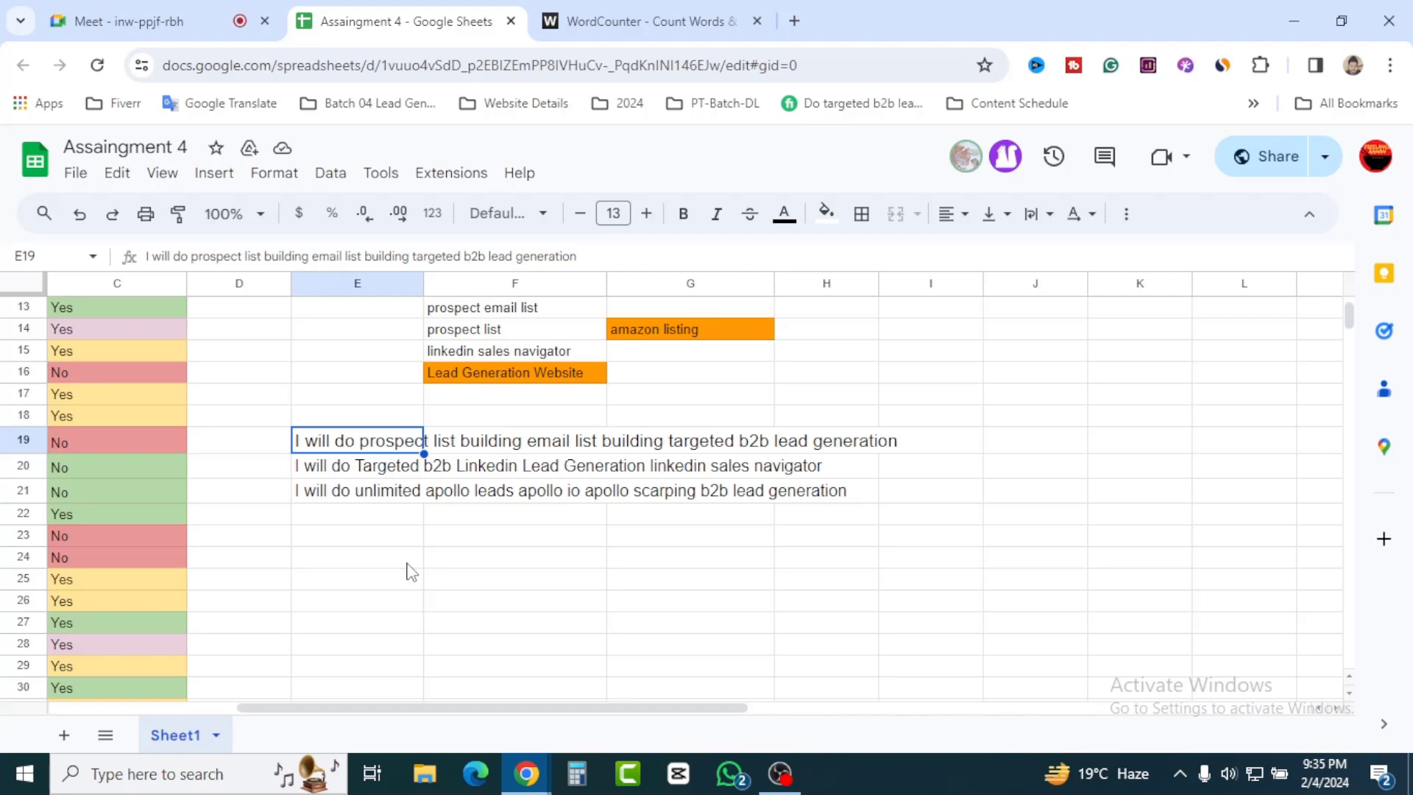
pyautogui.hotkey('ctrl', 'shift', '4')
pyautogui.click(592, 626)
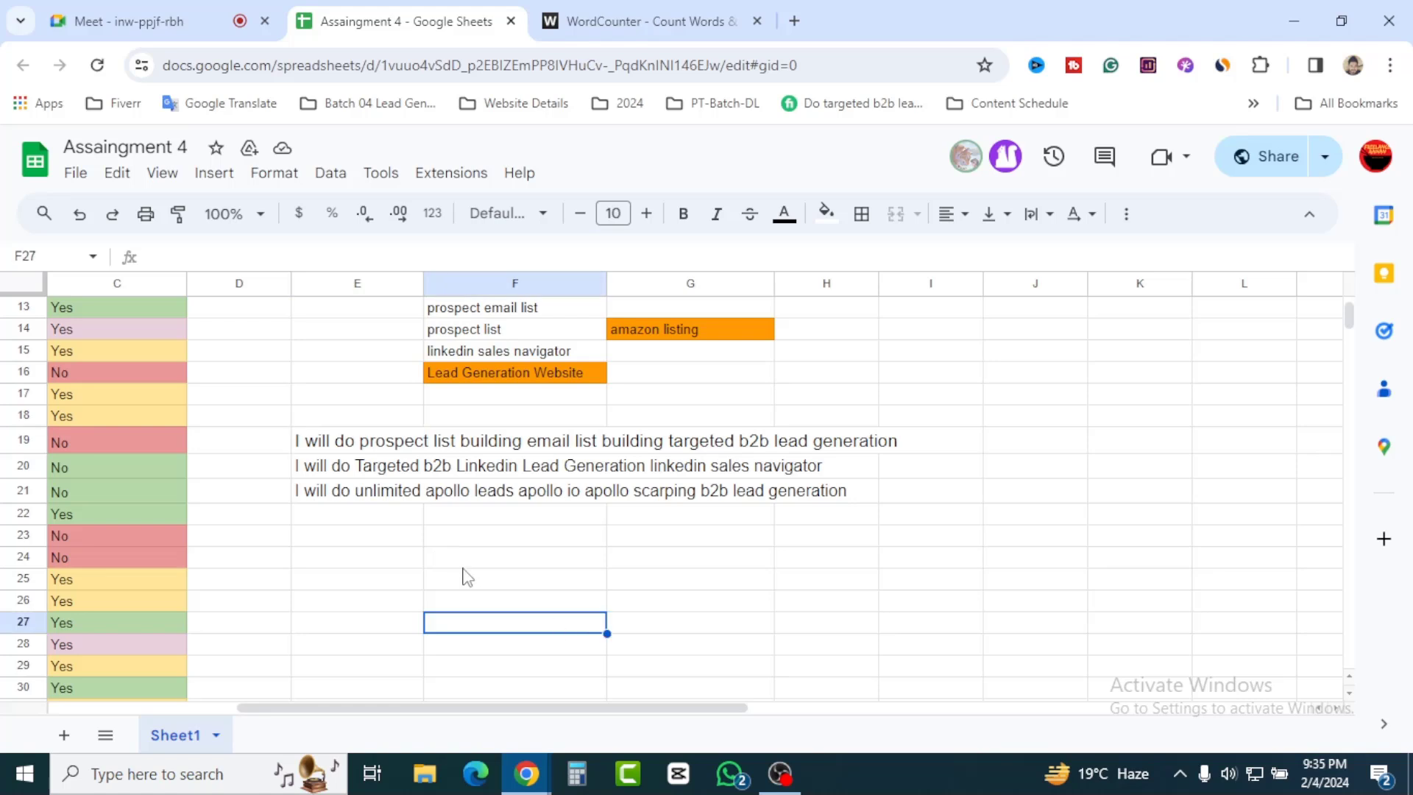
pyautogui.click(322, 449)
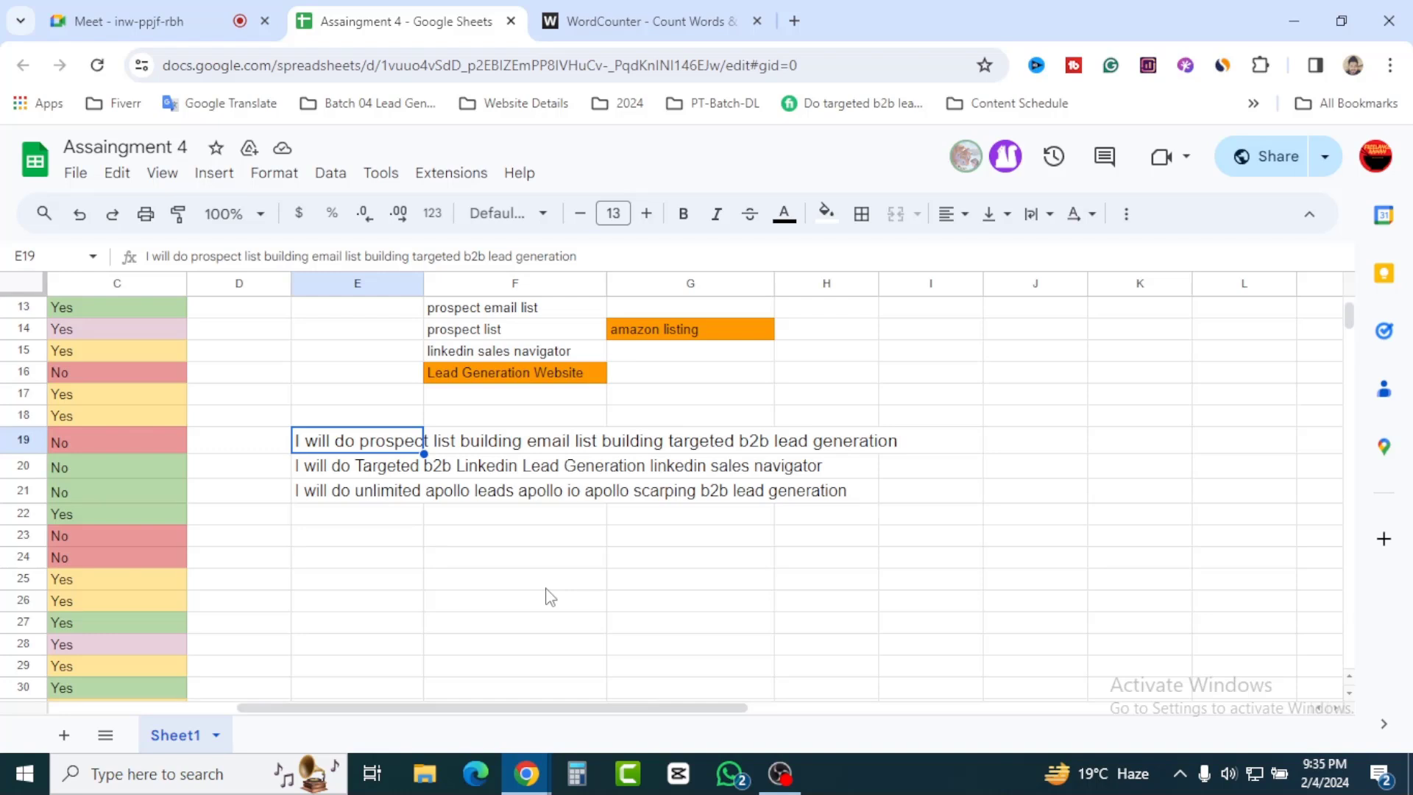
pyautogui.hotkey('ctrl', 'c')
pyautogui.click(357, 589)
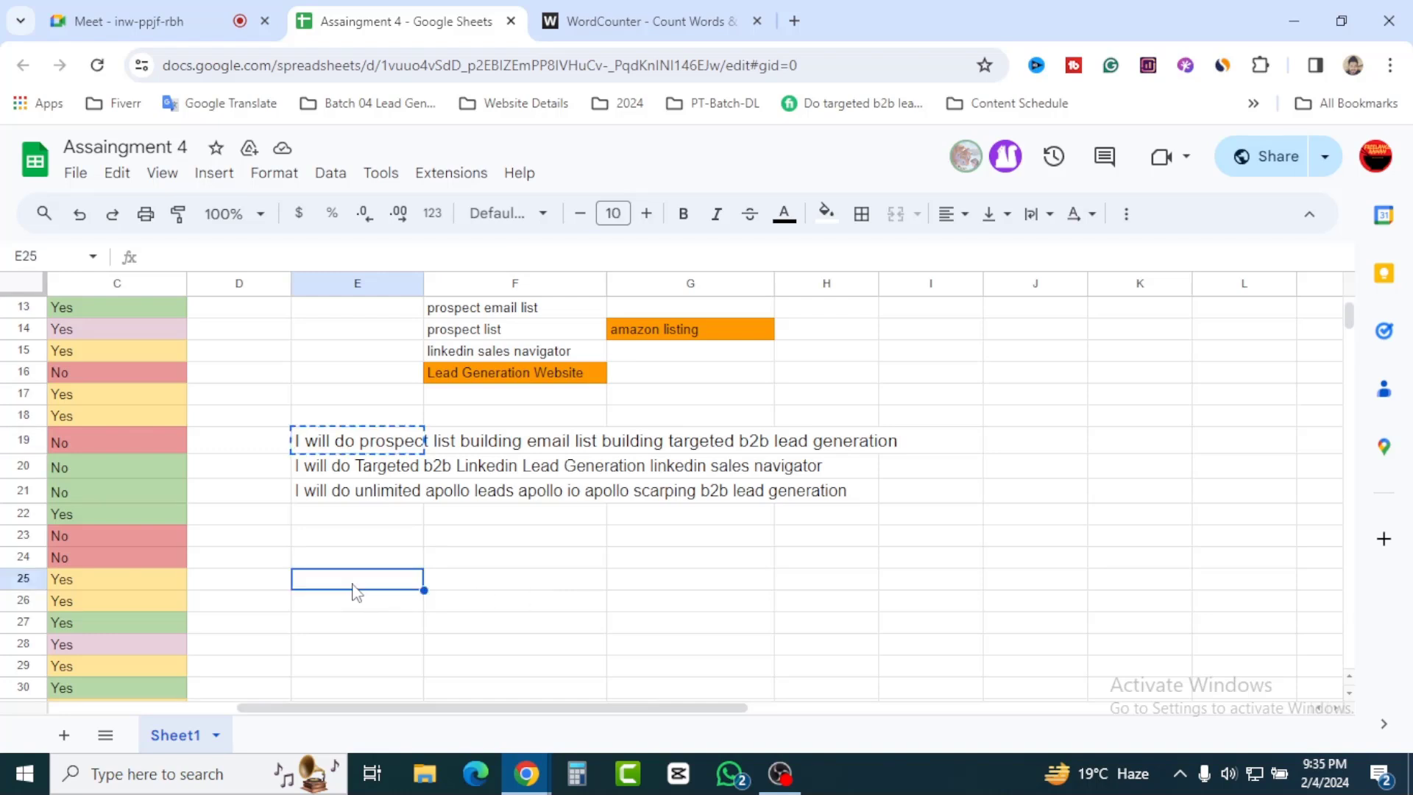
# Step: Copy the phrase "prospect list building" out of the title in E19 into cell E24
pyautogui.click(342, 445)
pyautogui.doubleClick(420, 445)
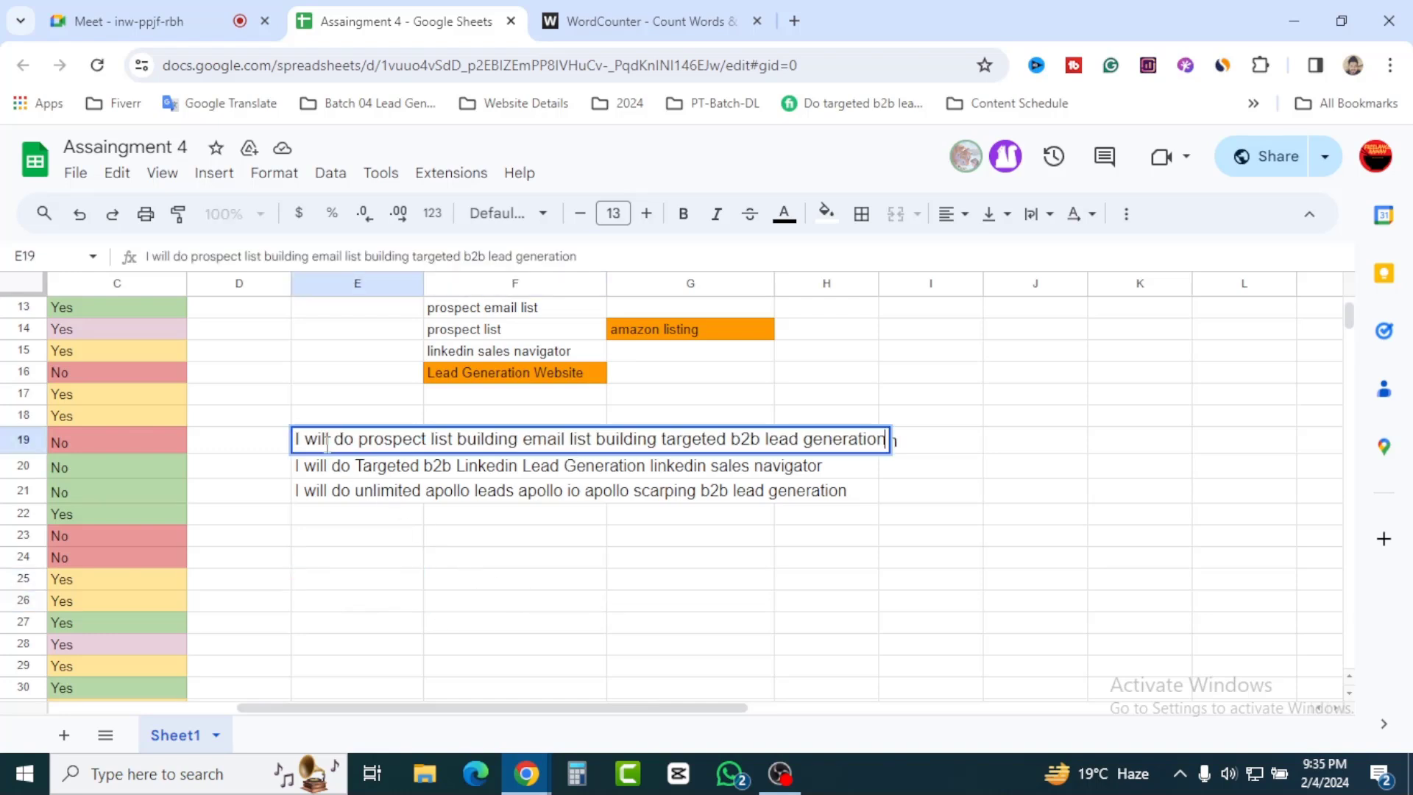
pyautogui.moveTo(359, 440); pyautogui.dragTo(526, 439)
pyautogui.hotkey('ctrl', 'c')
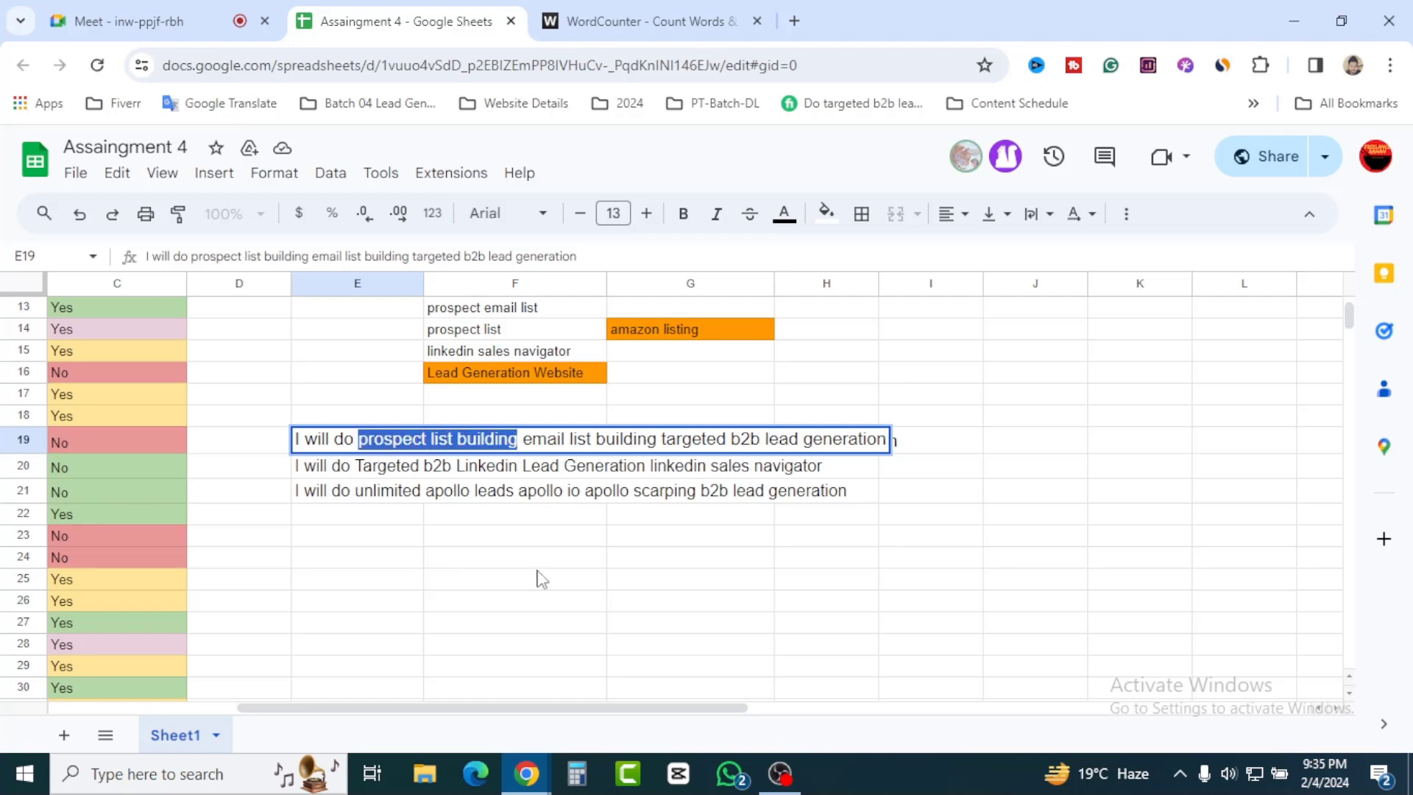
pyautogui.click(506, 625)
pyautogui.click(375, 562)
pyautogui.hotkey('ctrl', 'v')
pyautogui.click(510, 628)
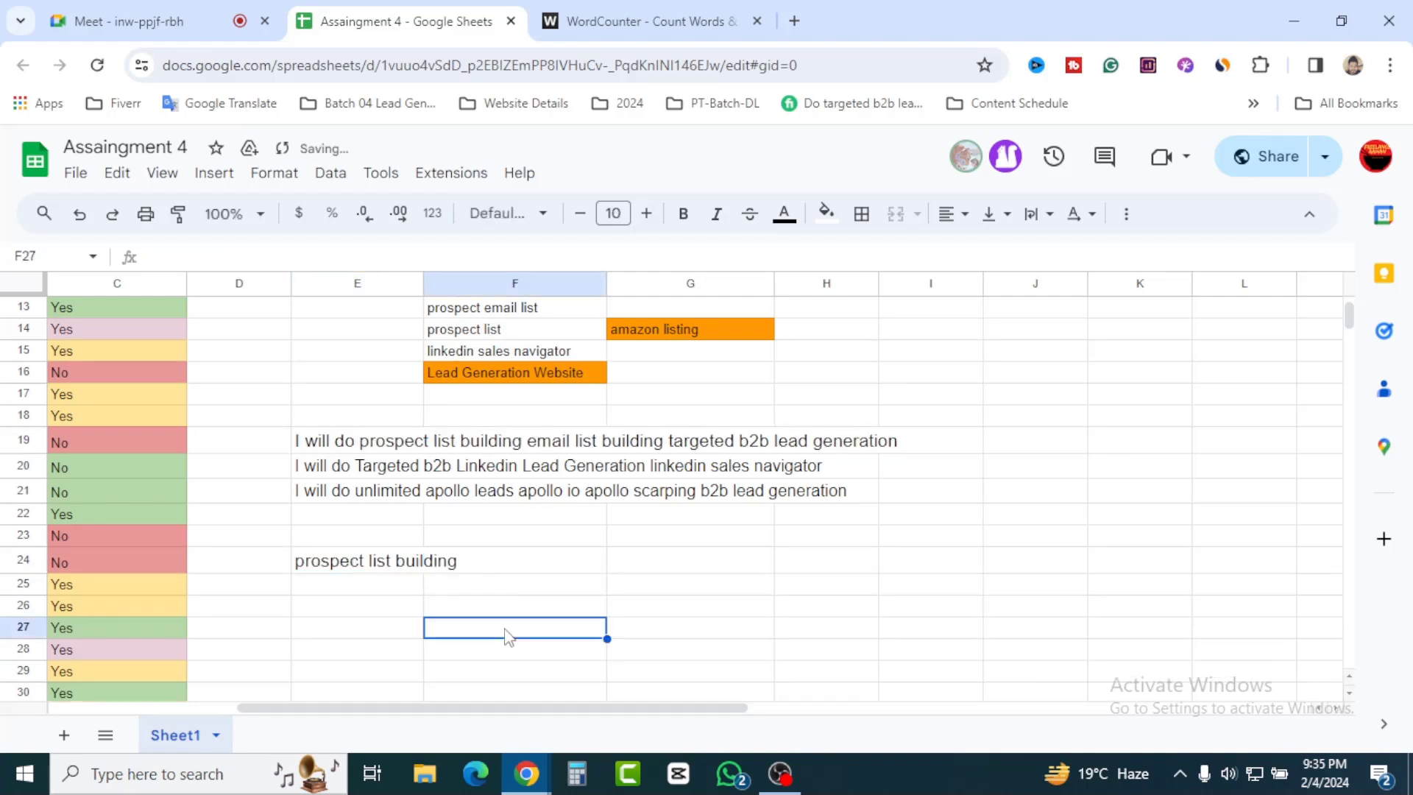
# Step: Copy the phrase "email list building" out of the title in E19 into cell F24
pyautogui.click(374, 441)
pyautogui.doubleClick(421, 443)
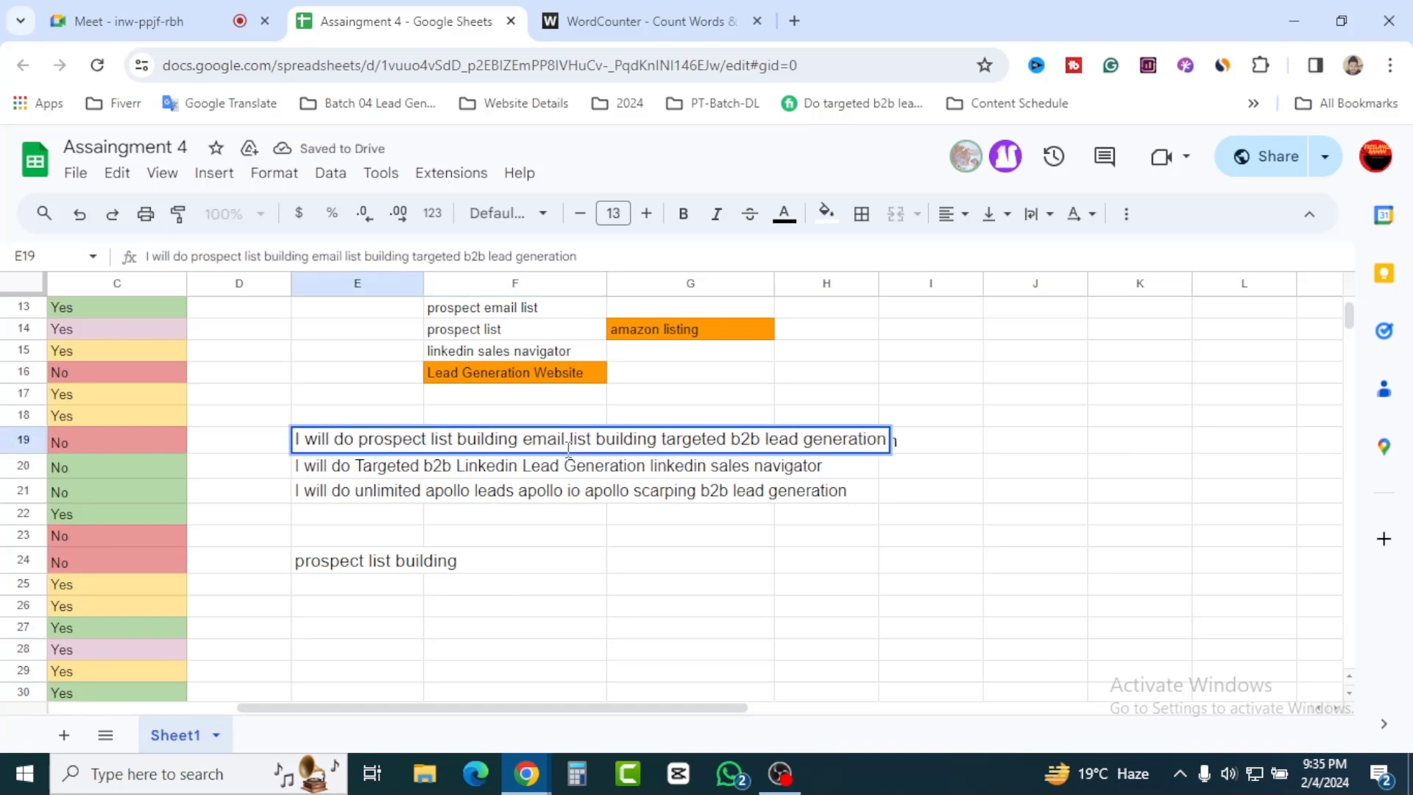
pyautogui.moveTo(523, 439); pyautogui.dragTo(666, 440)
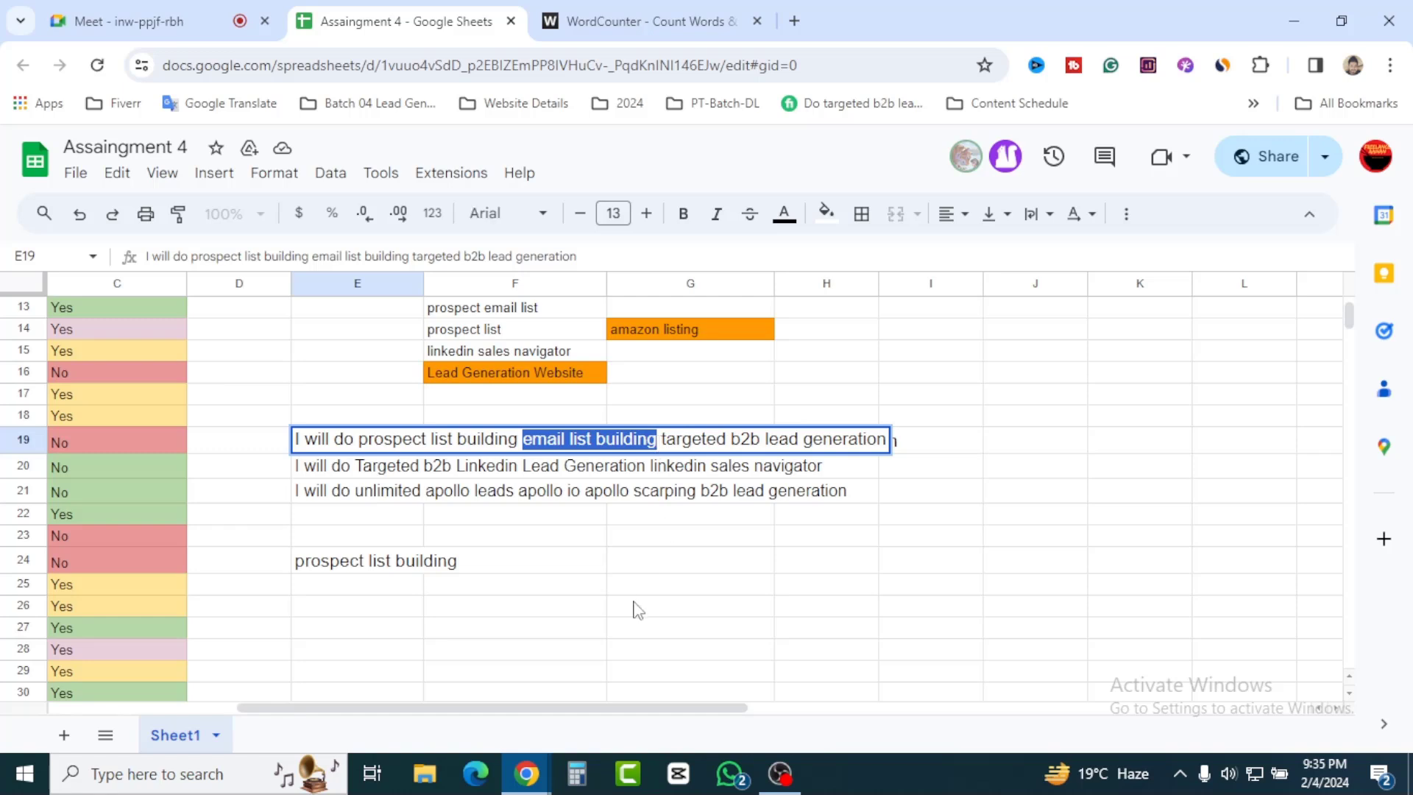
pyautogui.click(598, 660)
pyautogui.click(521, 568)
pyautogui.hotkey('ctrl', 'v')
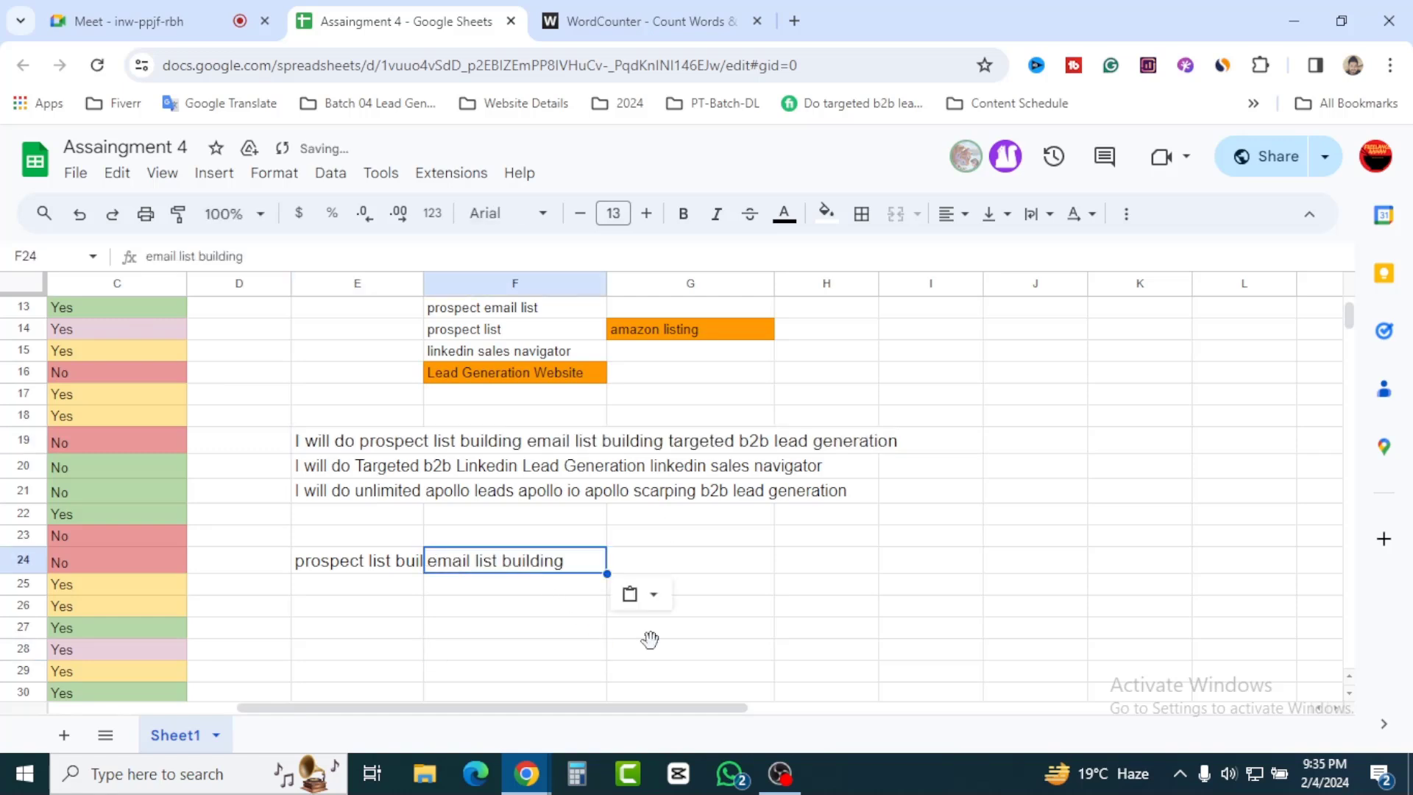
pyautogui.click(653, 647)
# Step: Copy the phrase "targeted b2b lead generation" out of the title in E19 into cell G24
pyautogui.doubleClick(349, 450)
pyautogui.click(665, 439)
pyautogui.moveTo(670, 439); pyautogui.dragTo(894, 442)
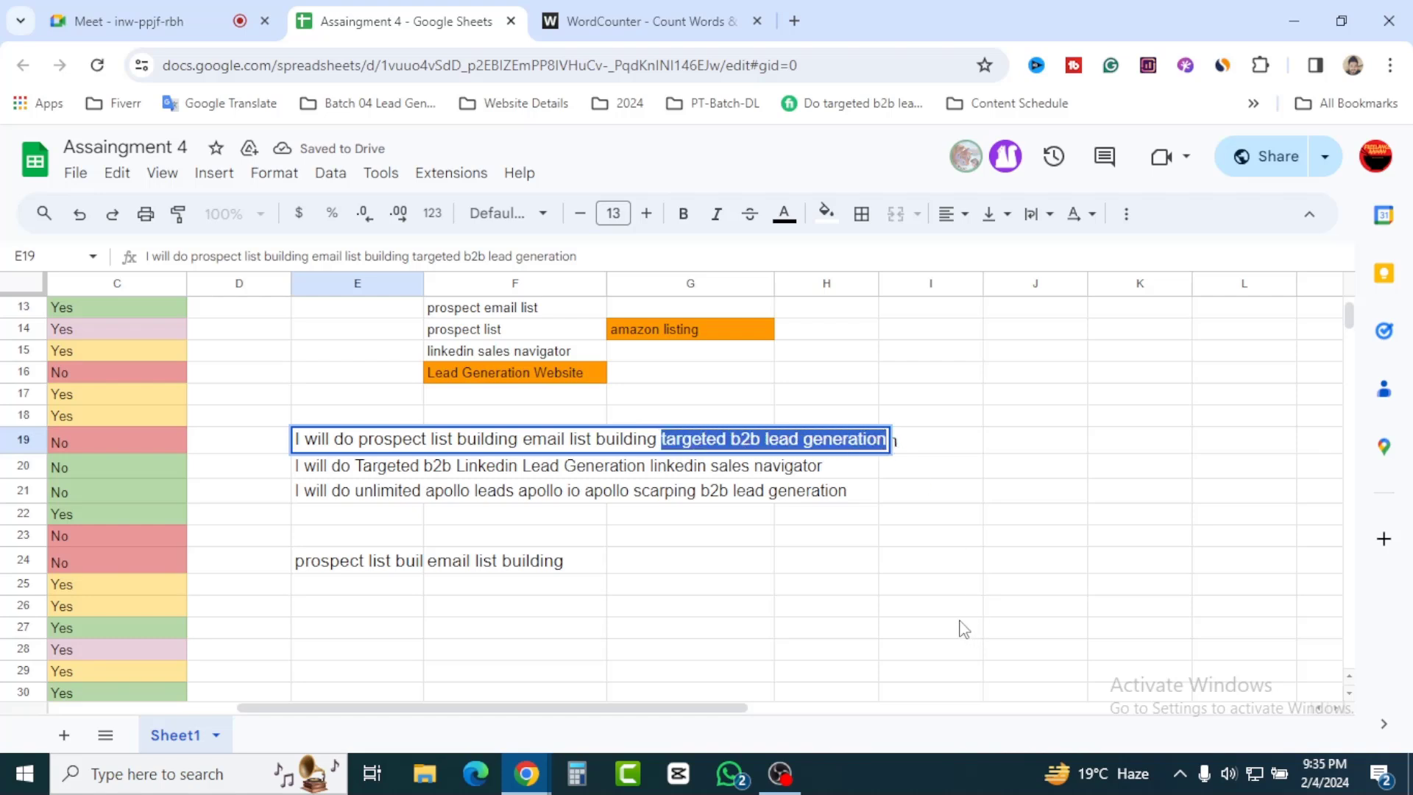
pyautogui.hotkey('ctrl', 'c')
pyautogui.click(723, 678)
pyautogui.click(640, 574)
pyautogui.hotkey('ctrl', 'v')
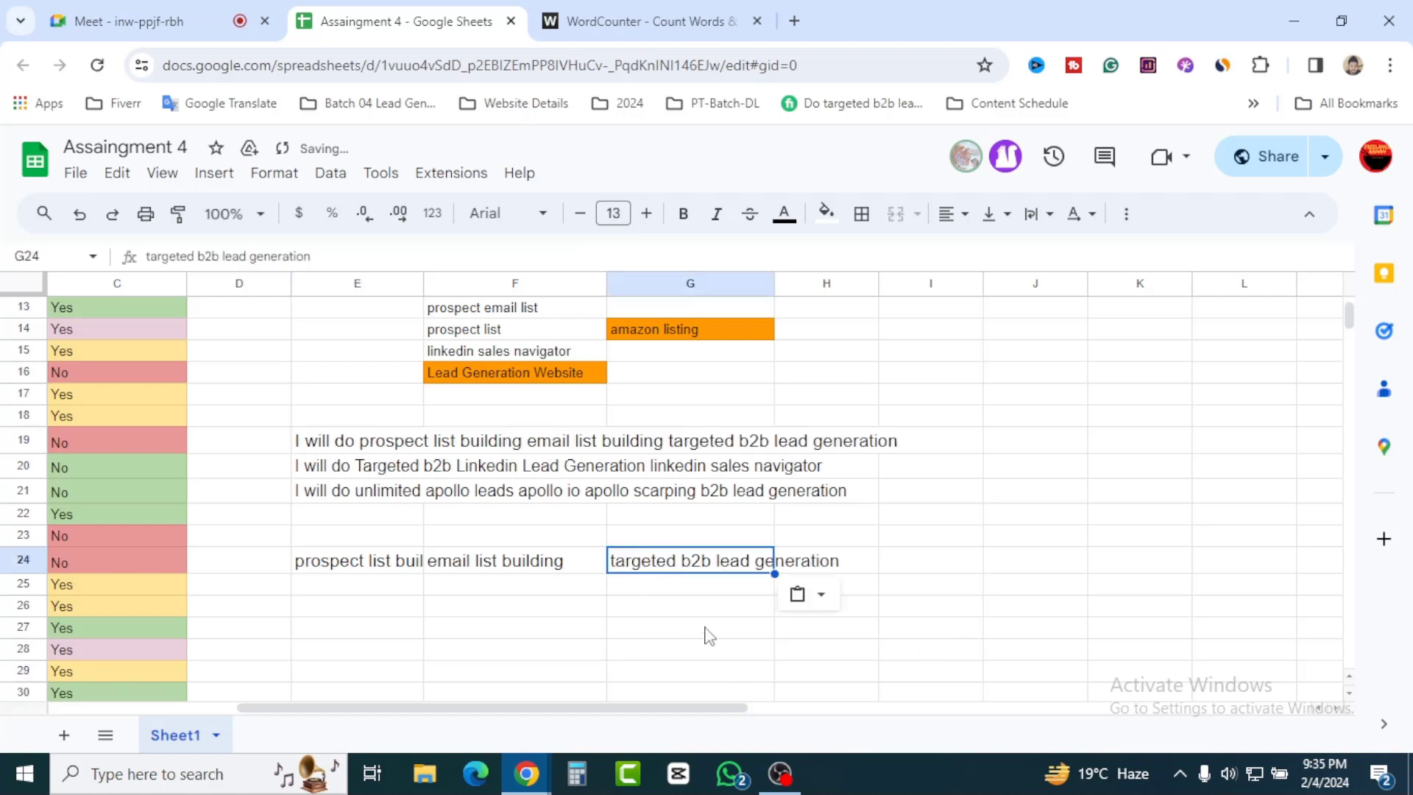
# Step: Widen column E until the whole phrase in E24 fits in its cell
pyautogui.click(707, 630)
pyautogui.moveTo(424, 284); pyautogui.dragTo(492, 287)
pyautogui.click(1018, 591)
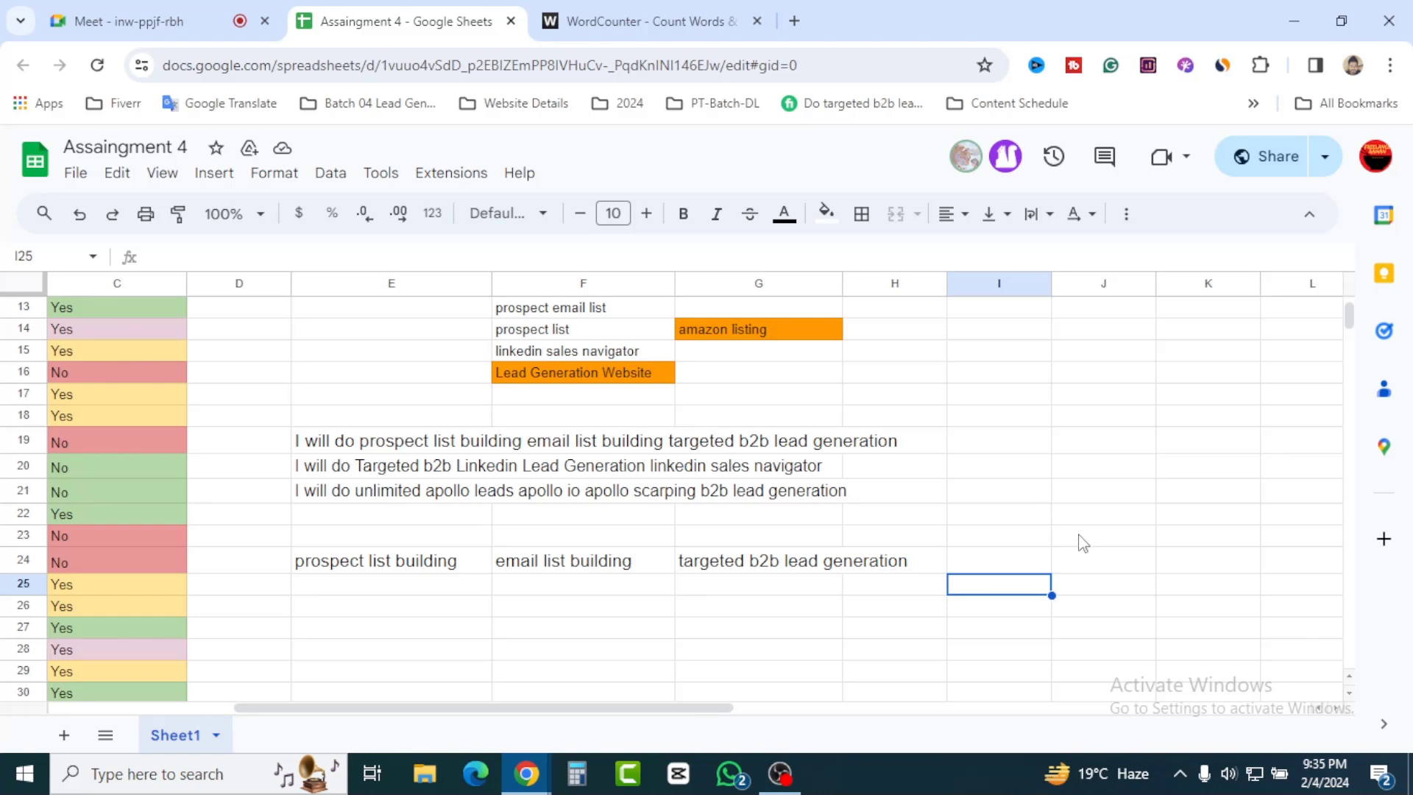
pyautogui.scroll(-1, 1087, 508)
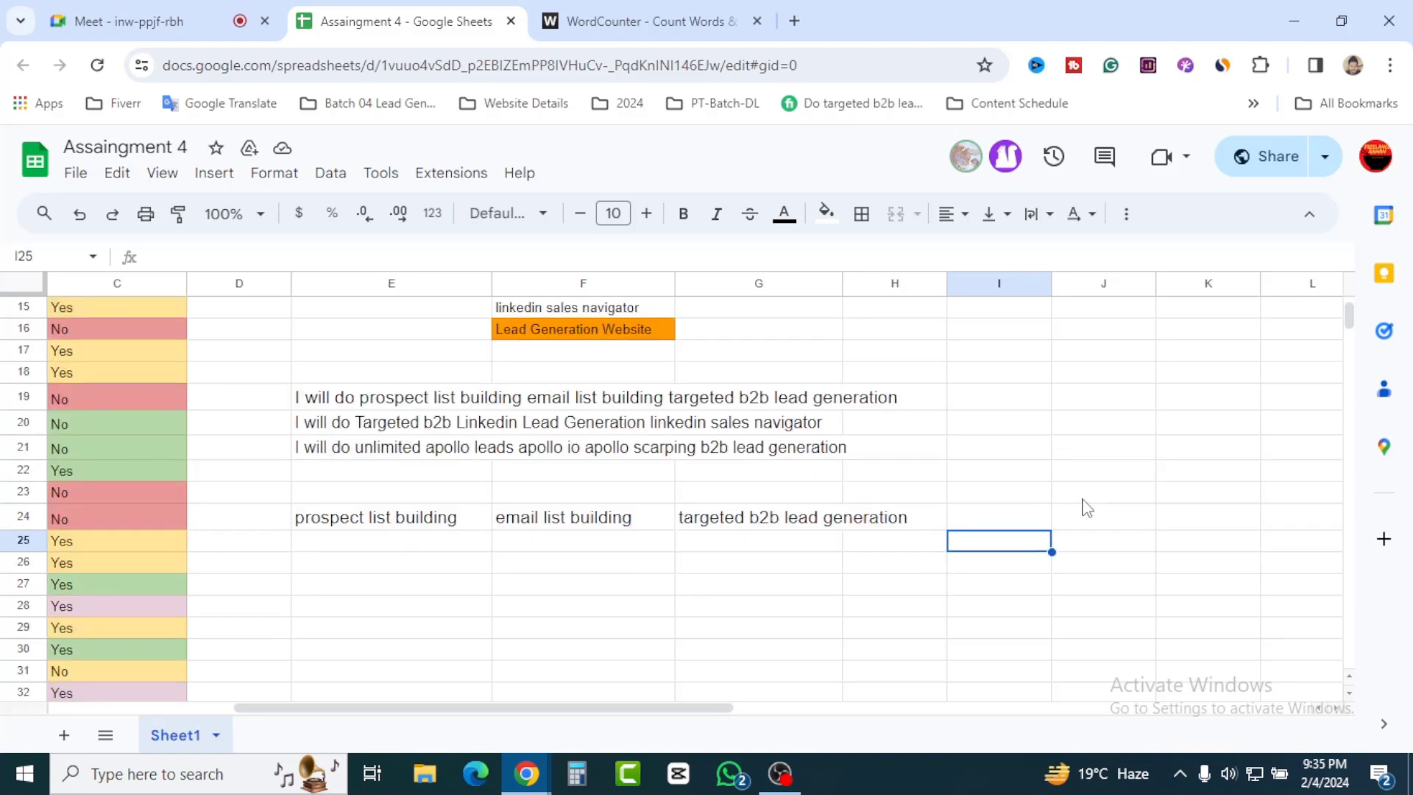
pyautogui.scroll(-2, 1087, 508)
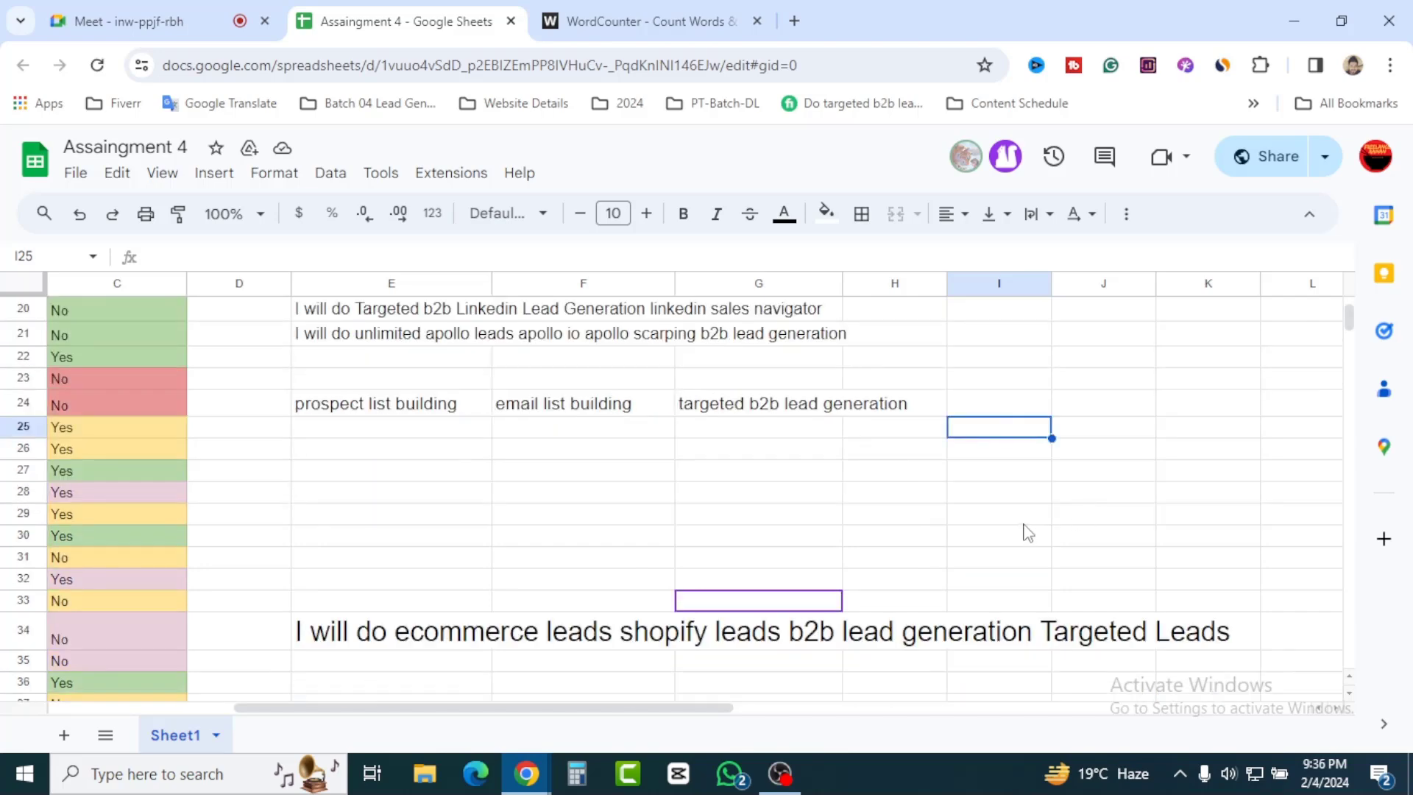
pyautogui.scroll(-3, 1022, 533)
pyautogui.scroll(5, 1022, 533)
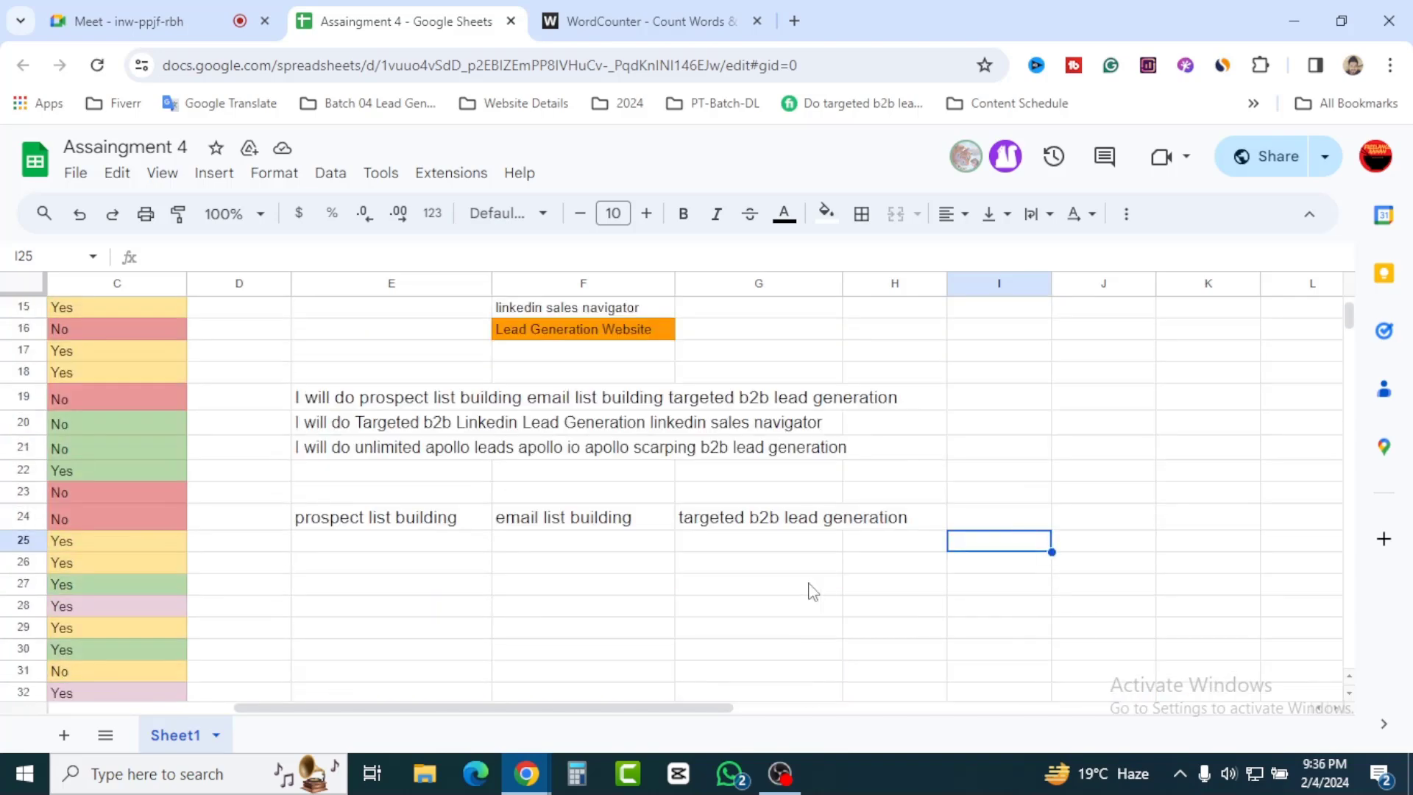
pyautogui.moveTo(695, 718)
pyautogui.mouseDown()
pyautogui.moveTo(631, 719)
pyautogui.moveTo(720, 719)
pyautogui.mouseUp()
pyautogui.click(669, 611)
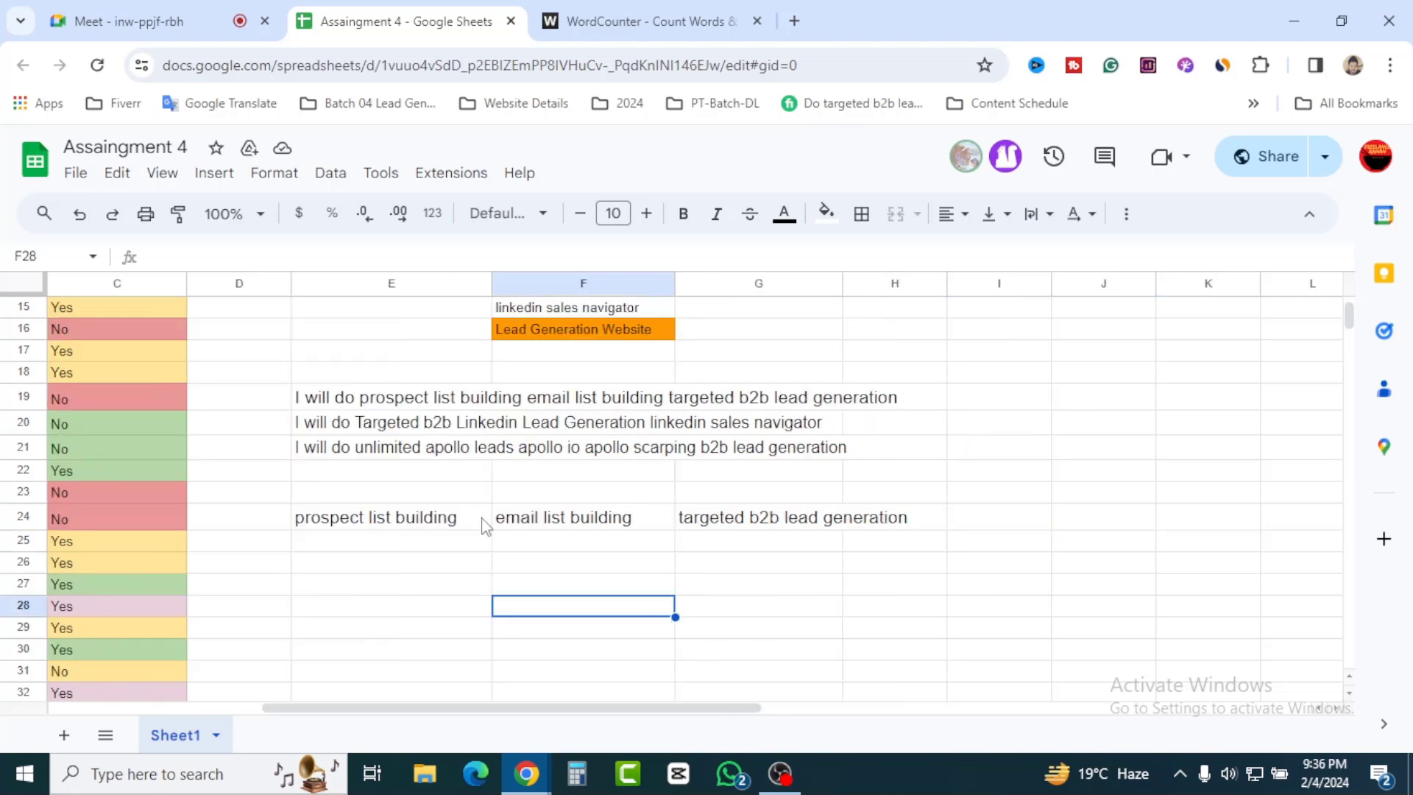
# Step: Go through the title in E19 and the keyword phrases in E24, F24 and G24 one by one
pyautogui.click(349, 407)
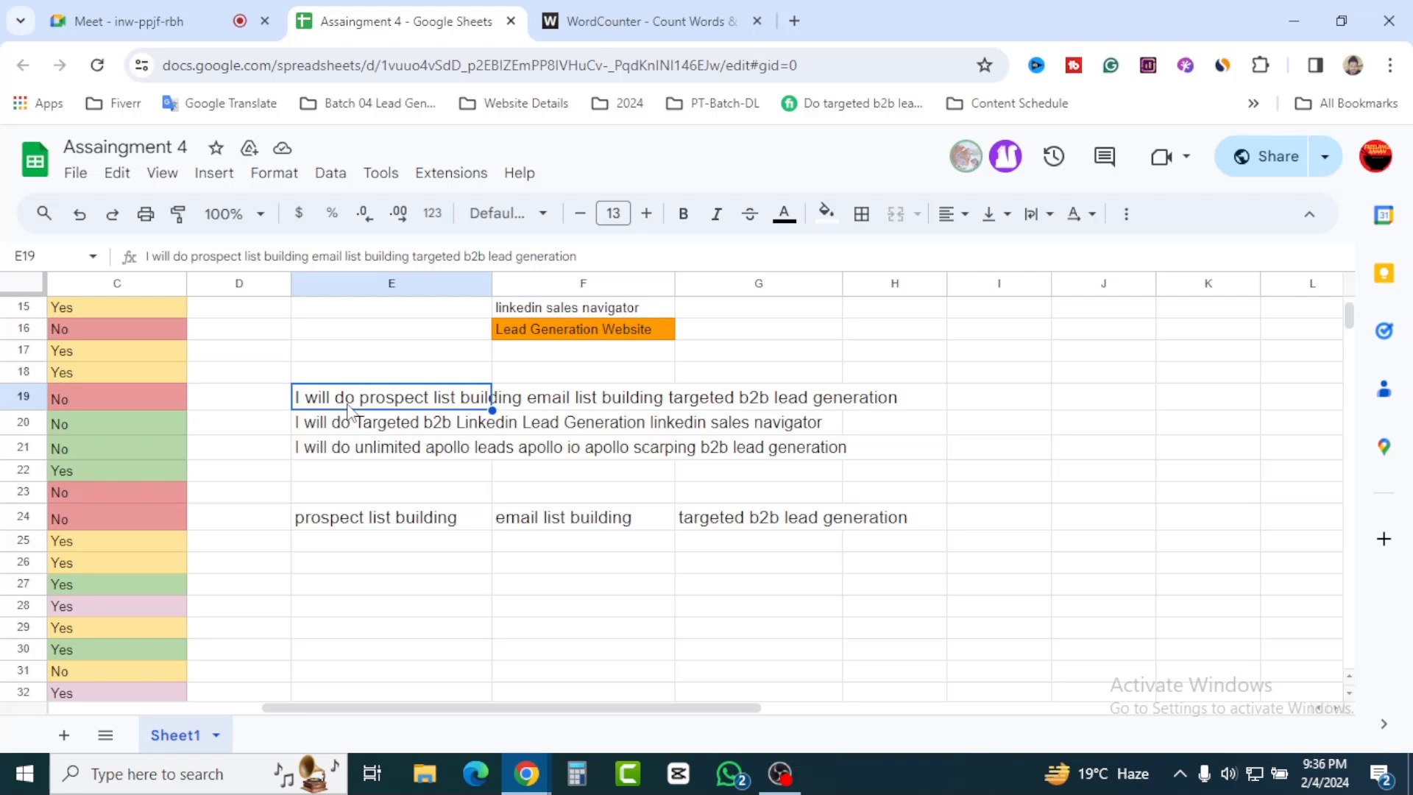
pyautogui.click(402, 585)
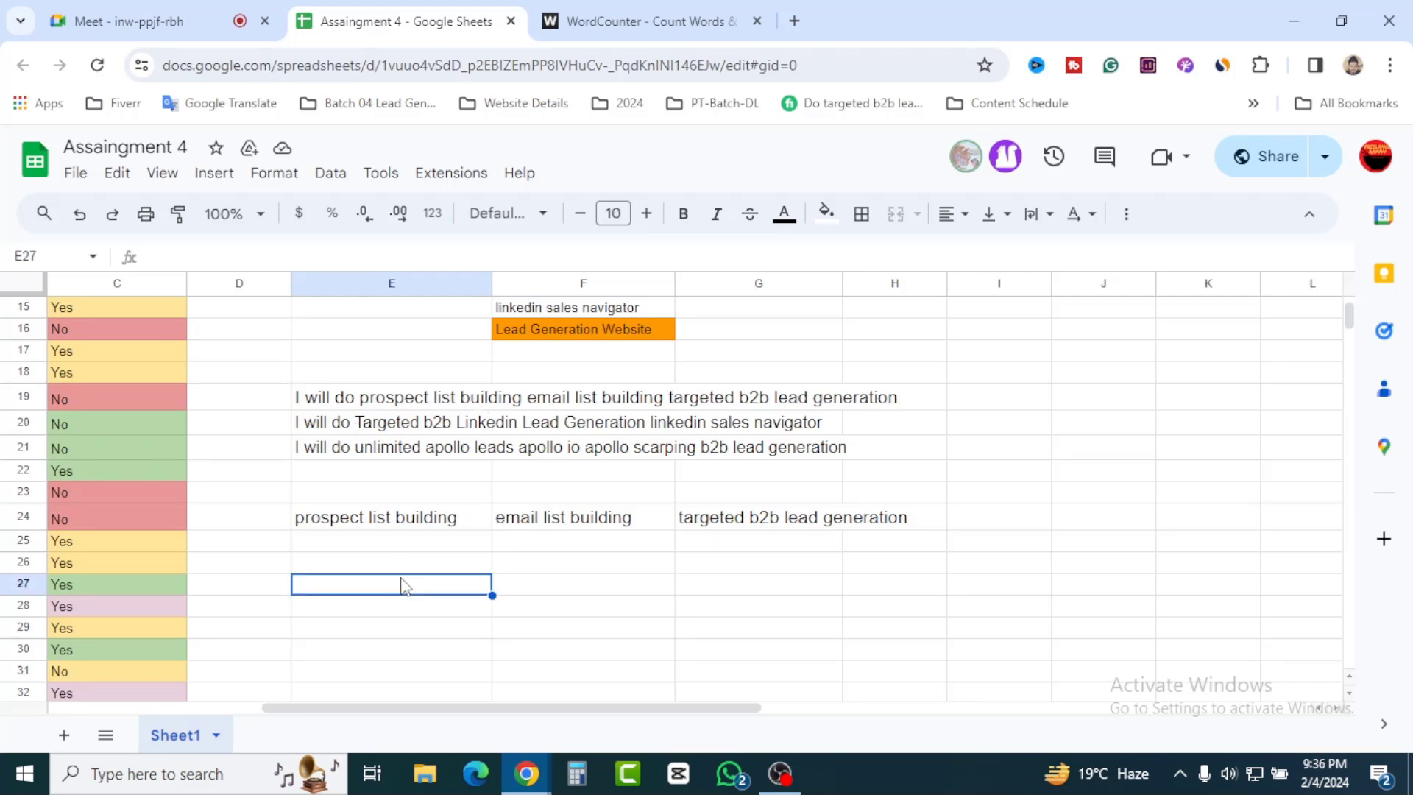
pyautogui.click(400, 525)
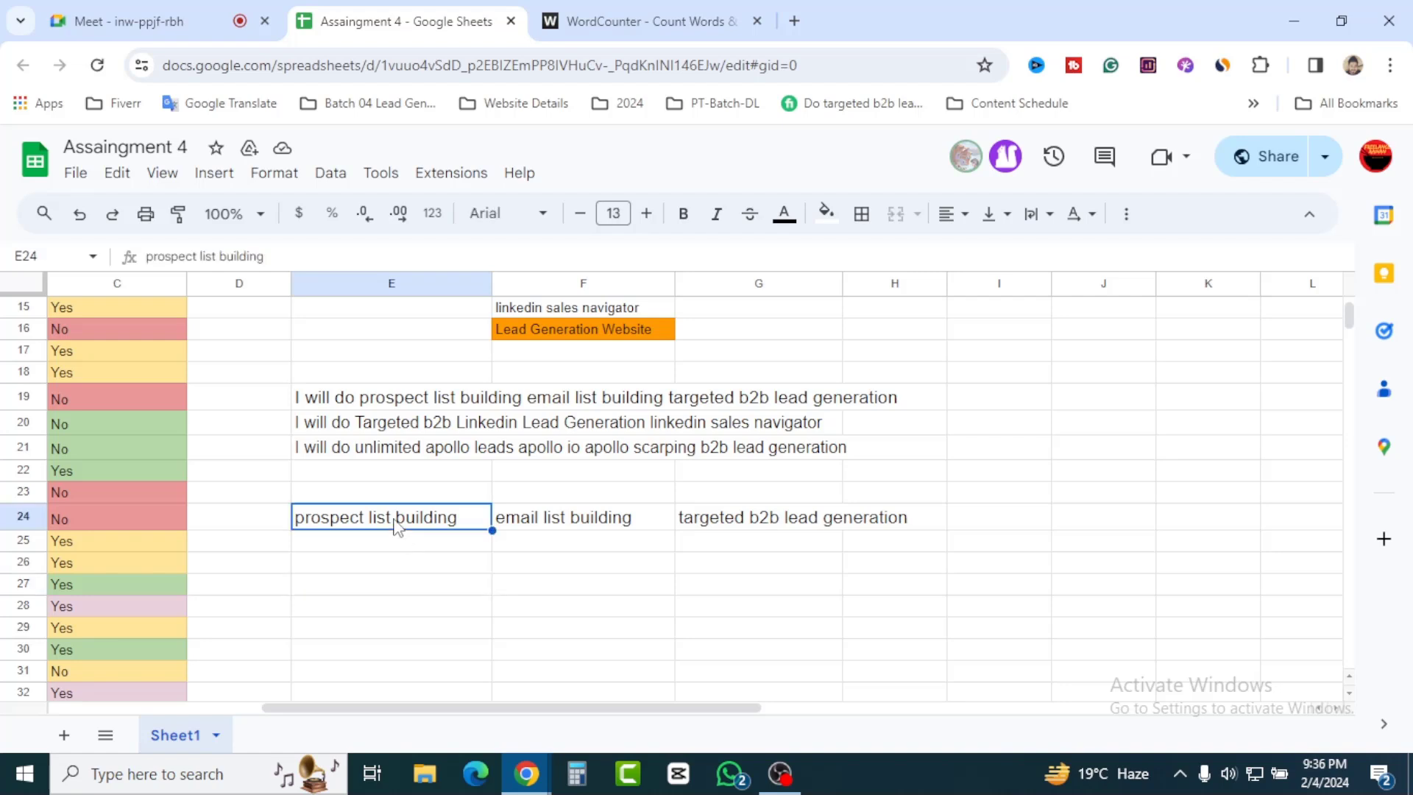
pyautogui.click(562, 539)
pyautogui.click(750, 533)
pyautogui.click(406, 527)
pyautogui.click(571, 524)
pyautogui.click(752, 524)
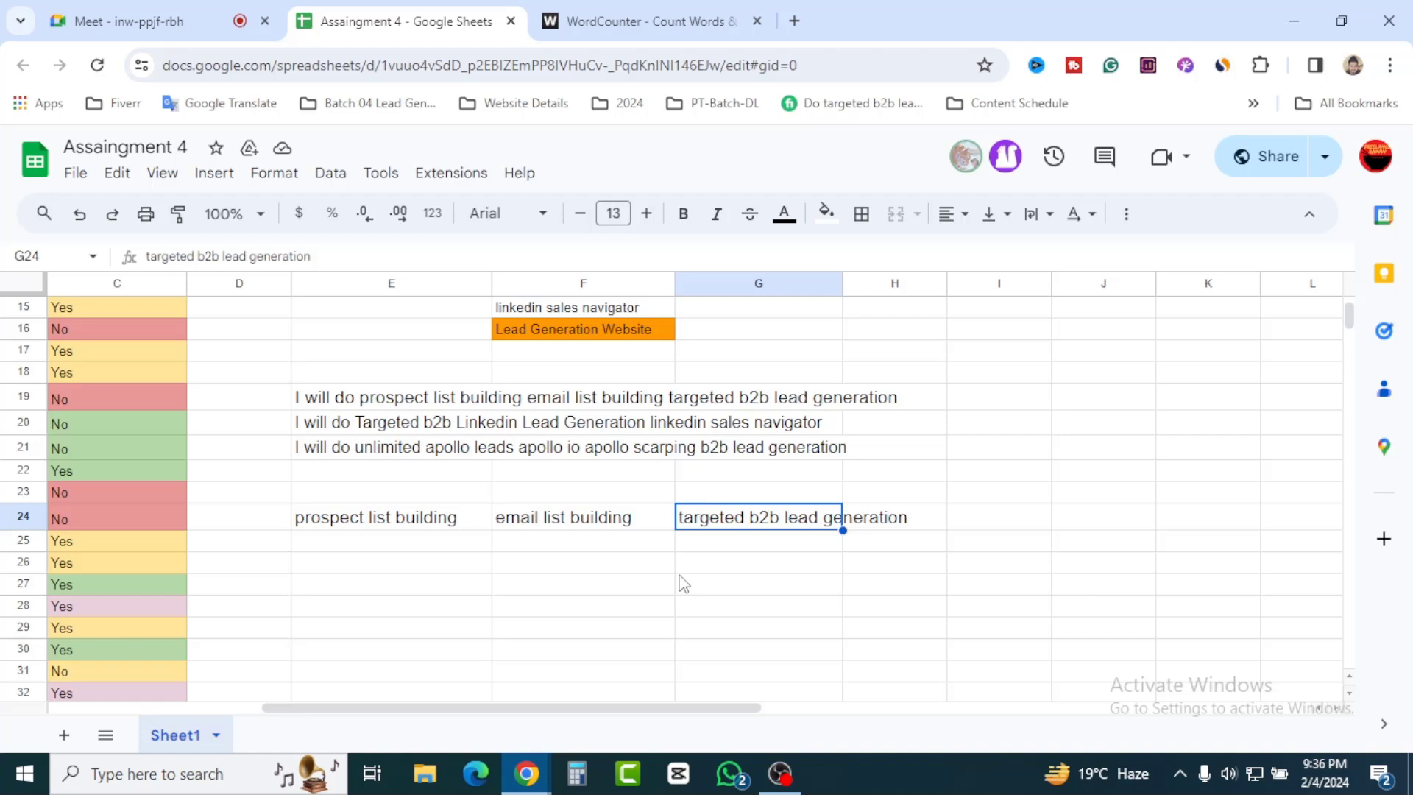
pyautogui.click(440, 527)
pyautogui.click(542, 528)
pyautogui.click(743, 522)
# Step: Start a numbered outline below the keyword phrases by entering "1. Intro" in cell E27
pyautogui.scroll(-1, 569, 629)
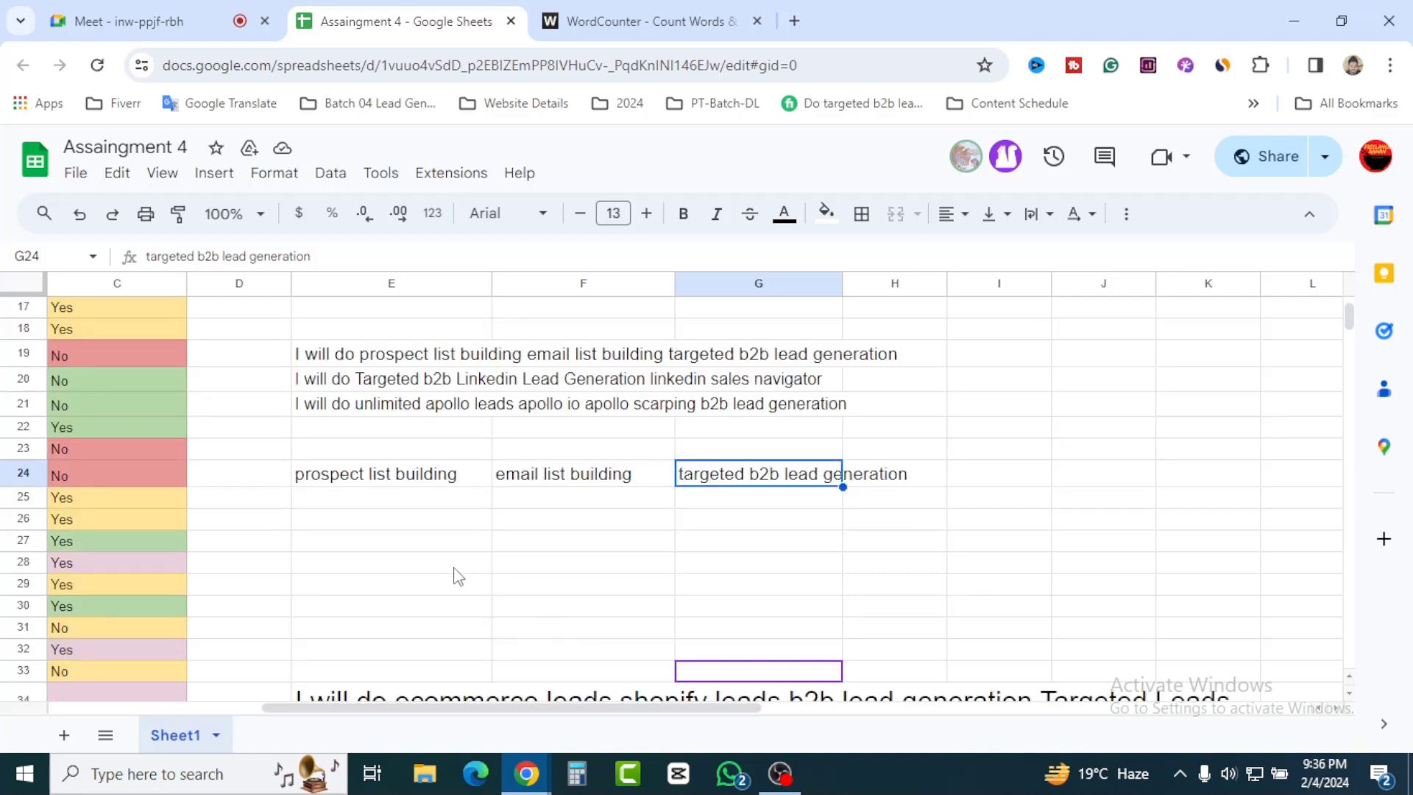
pyautogui.doubleClick(351, 541)
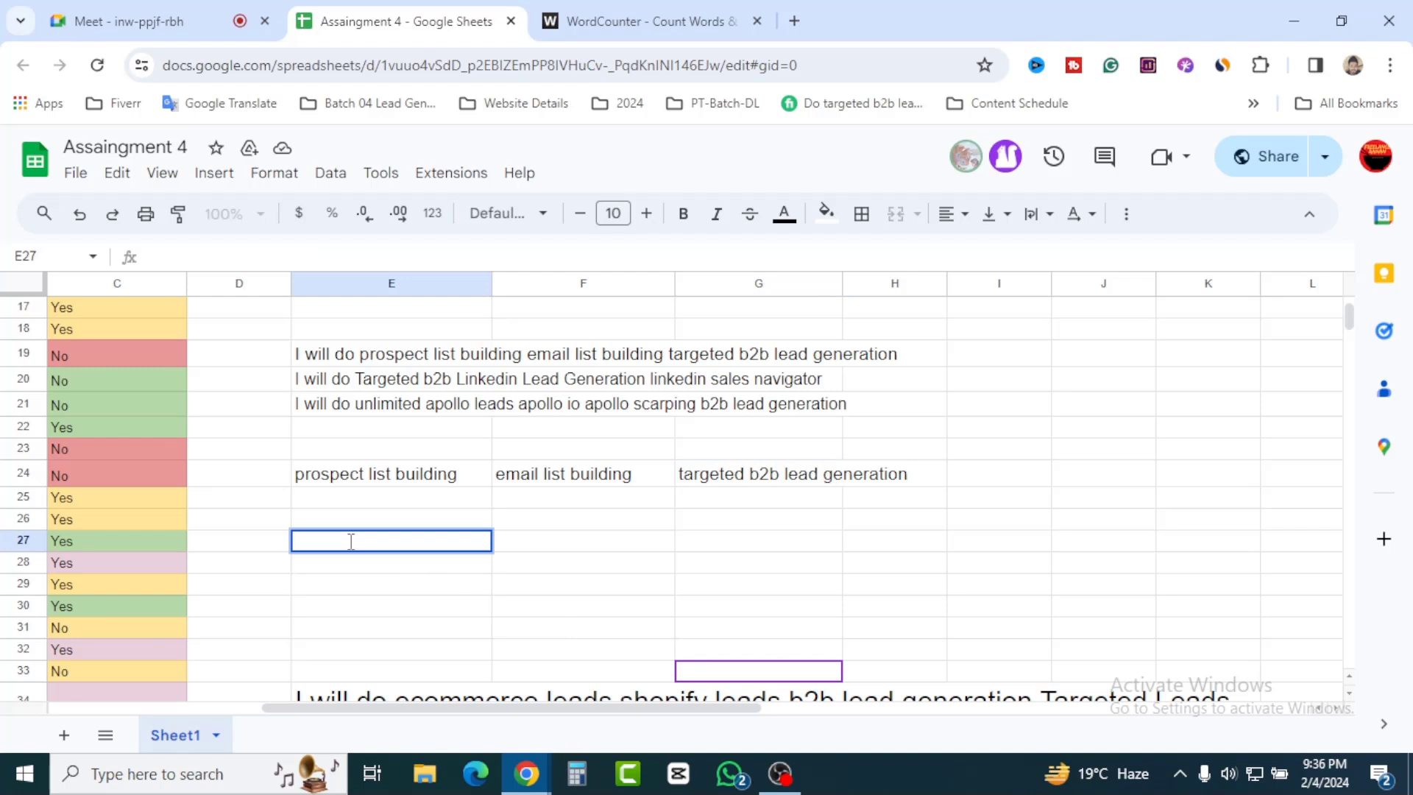
pyautogui.write('1.')
pyautogui.write('Intro')
pyautogui.press('Return')
# Step: Add the second outline item, "2. Experiance", in cell E28
pyautogui.doubleClick(351, 566)
pyautogui.write('2.')
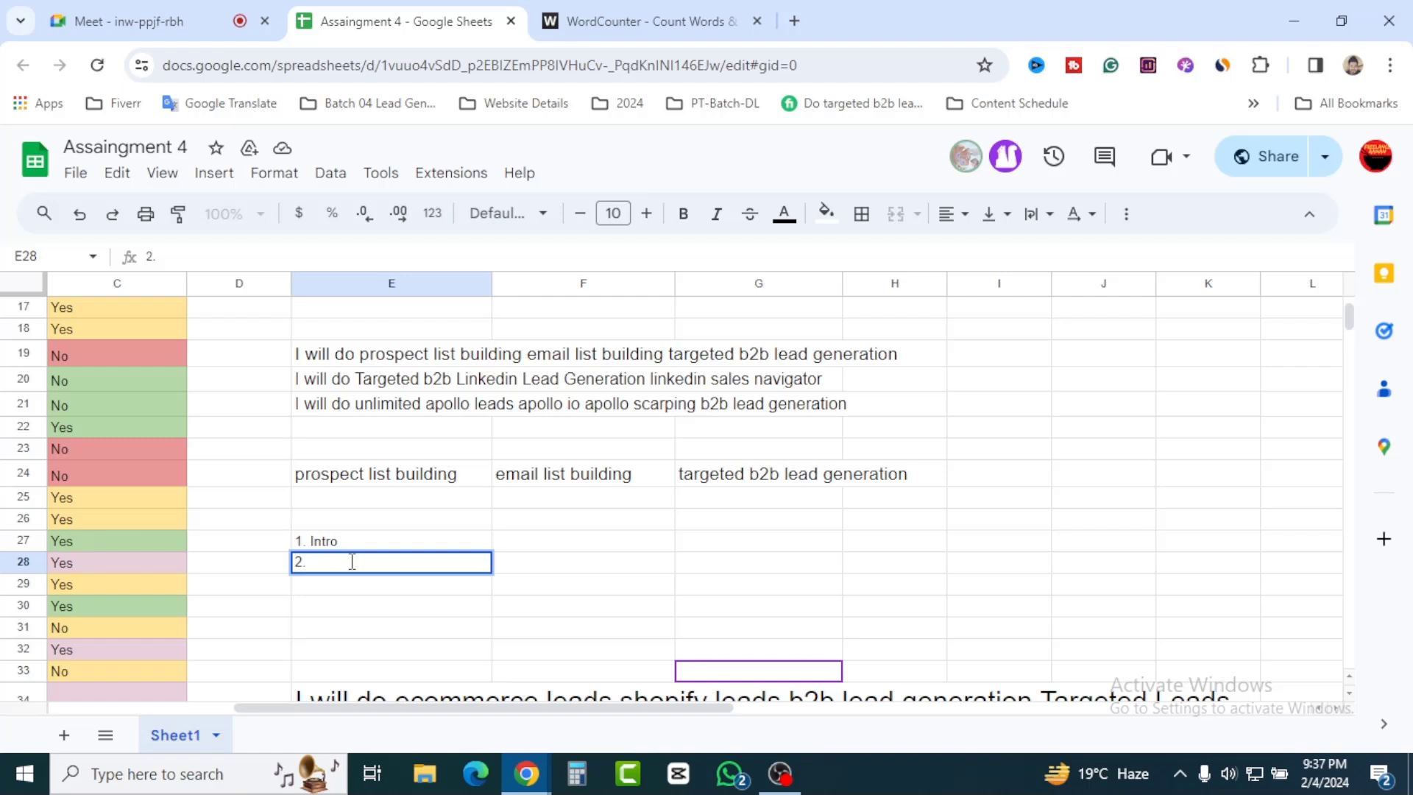
pyautogui.write('Experiance')
pyautogui.click(397, 631)
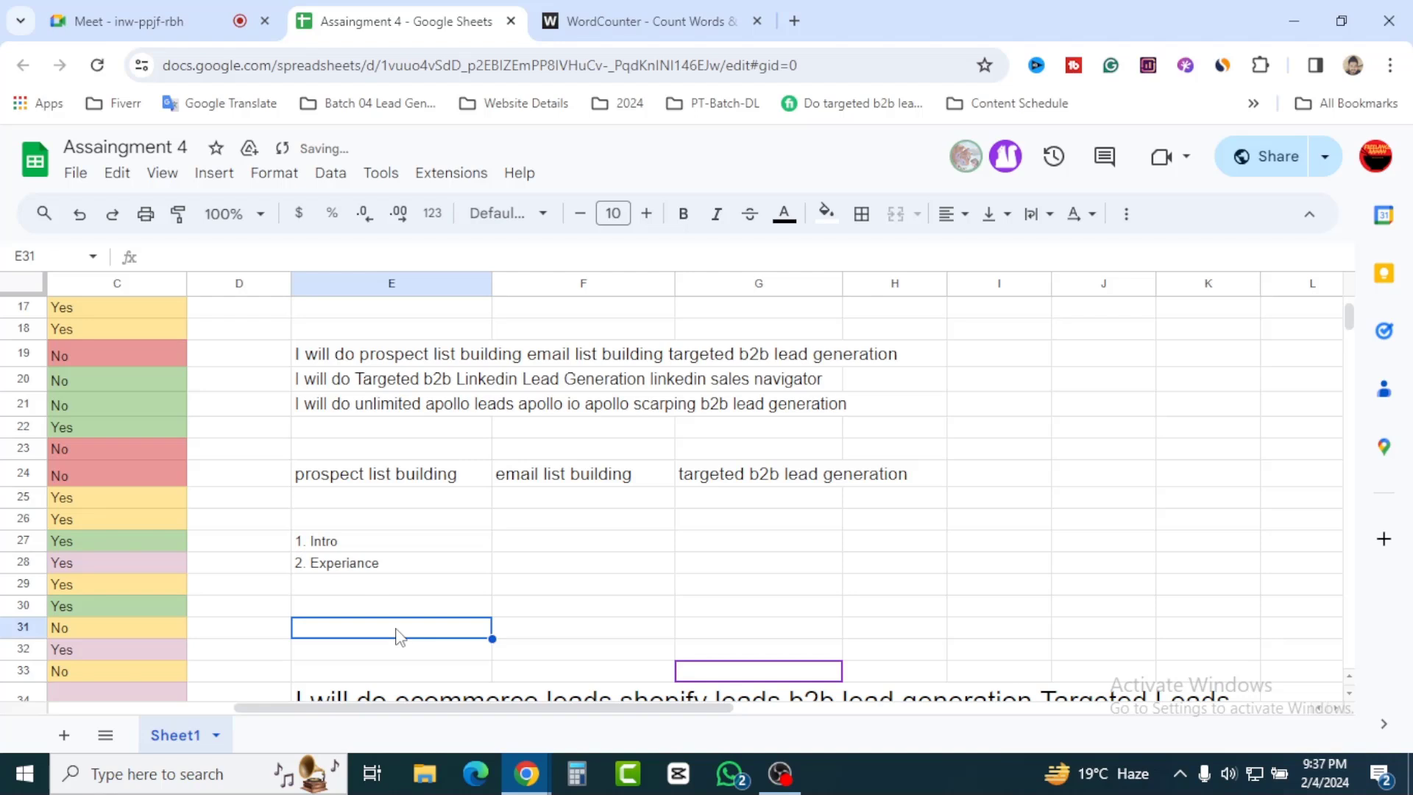
# Step: Add the third outline item, "3. work sample", in cell E29
pyautogui.doubleClick(324, 584)
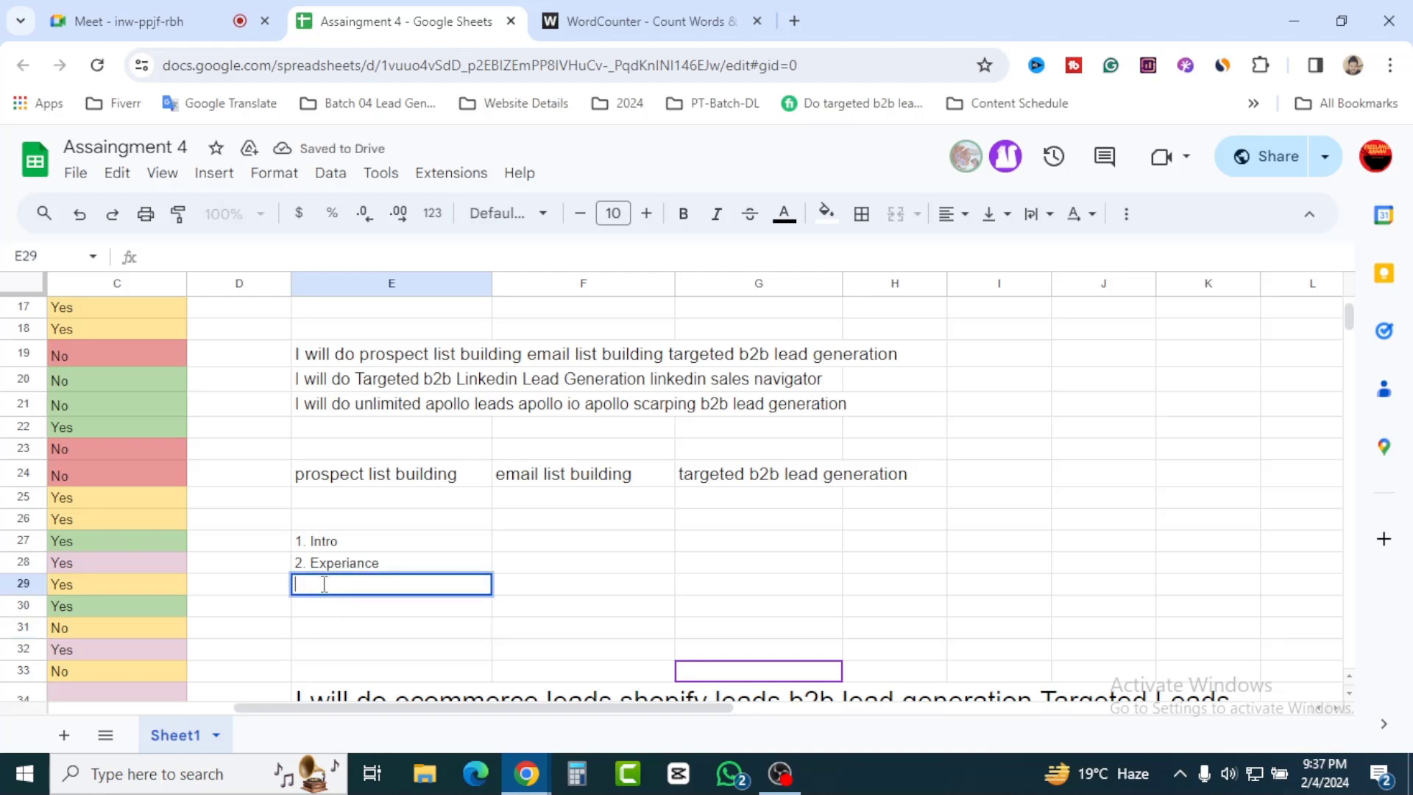
pyautogui.write('3.')
pyautogui.click(370, 616)
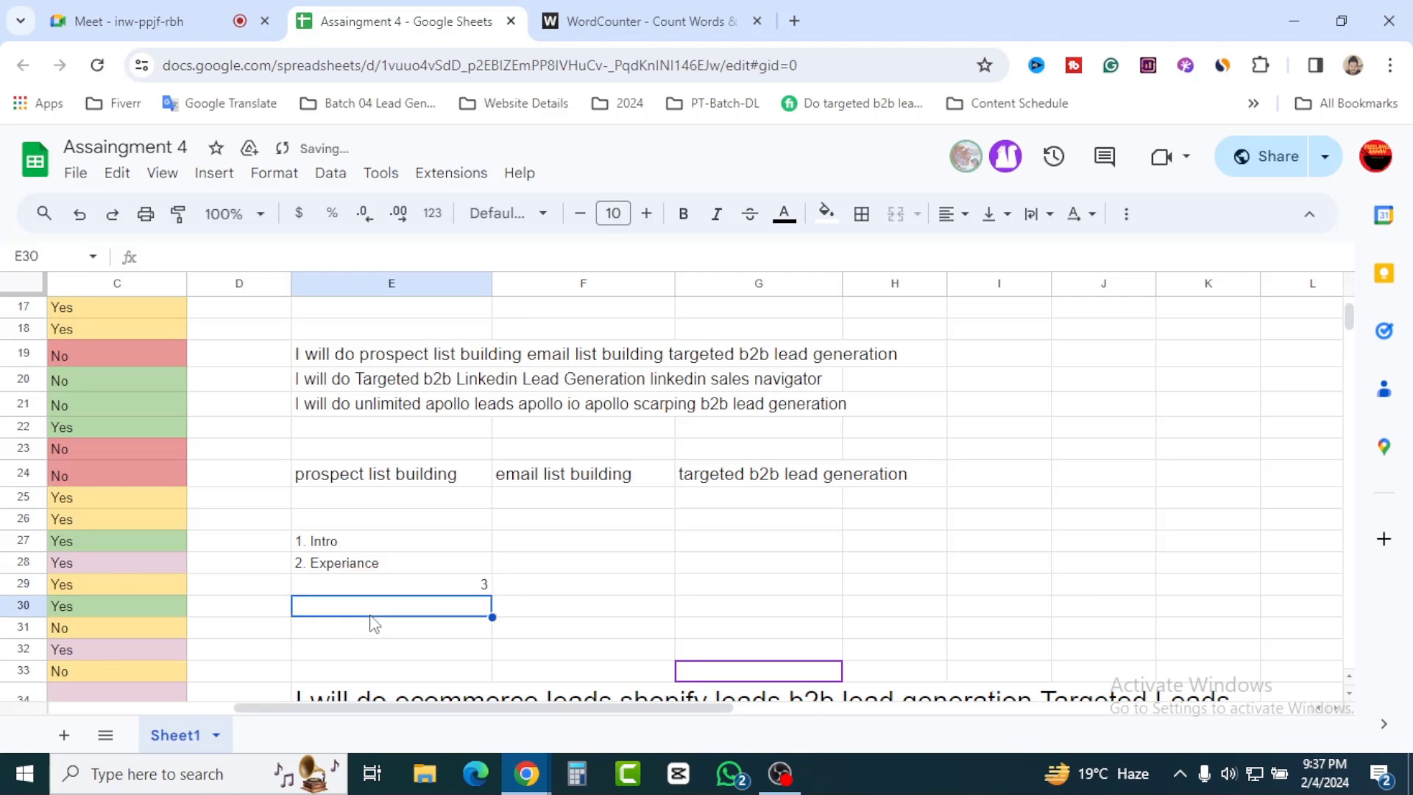
pyautogui.click(394, 583)
pyautogui.doubleClick(393, 583)
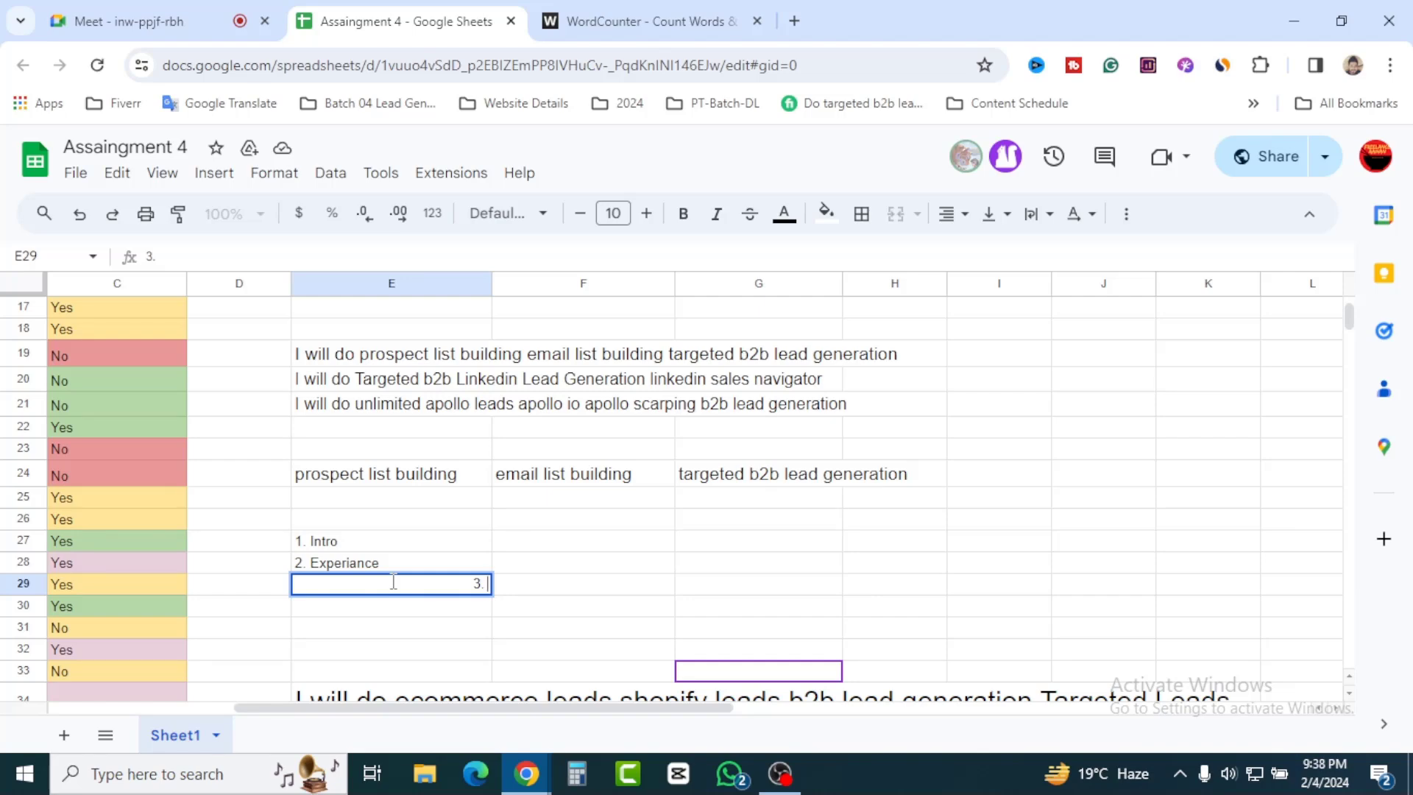
pyautogui.write('work sample')
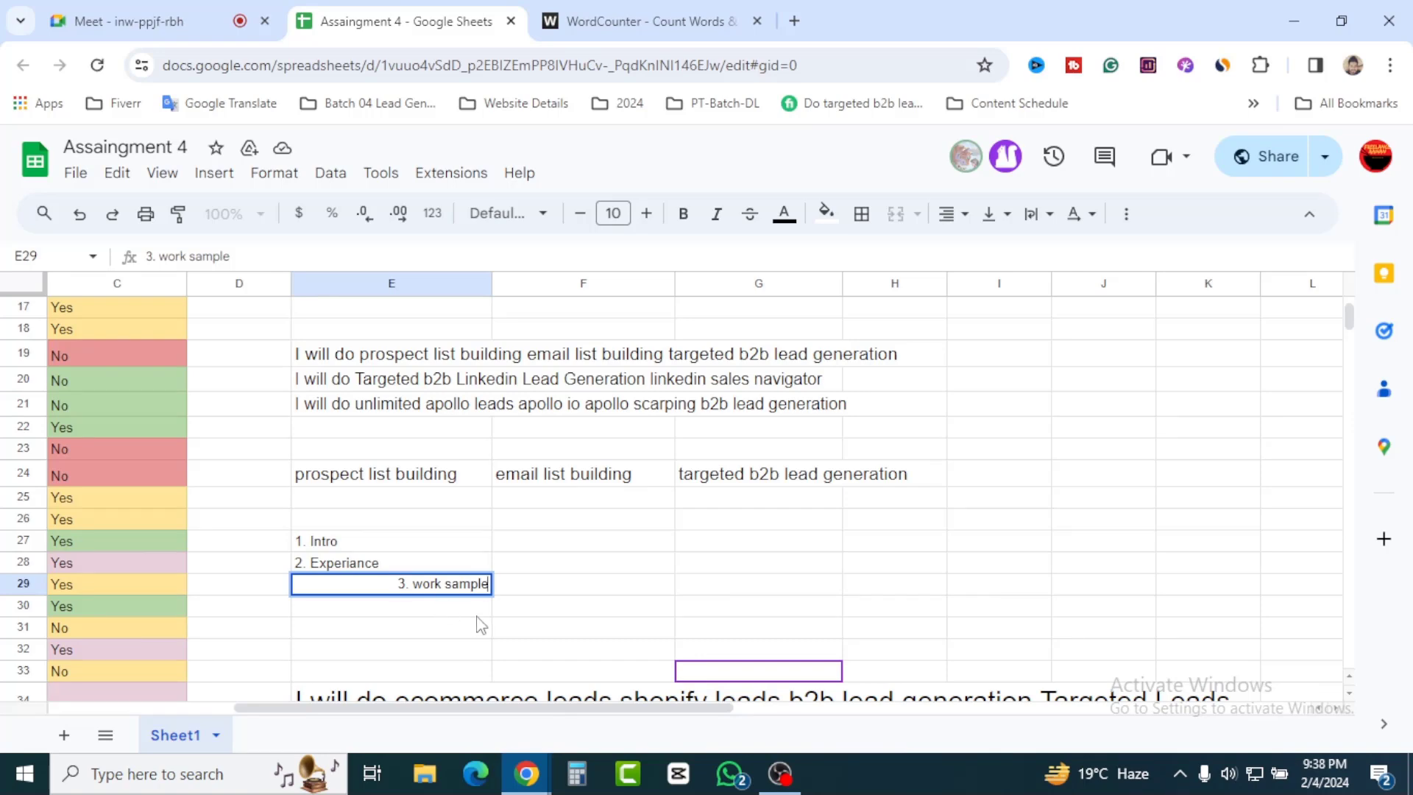
pyautogui.press('Return')
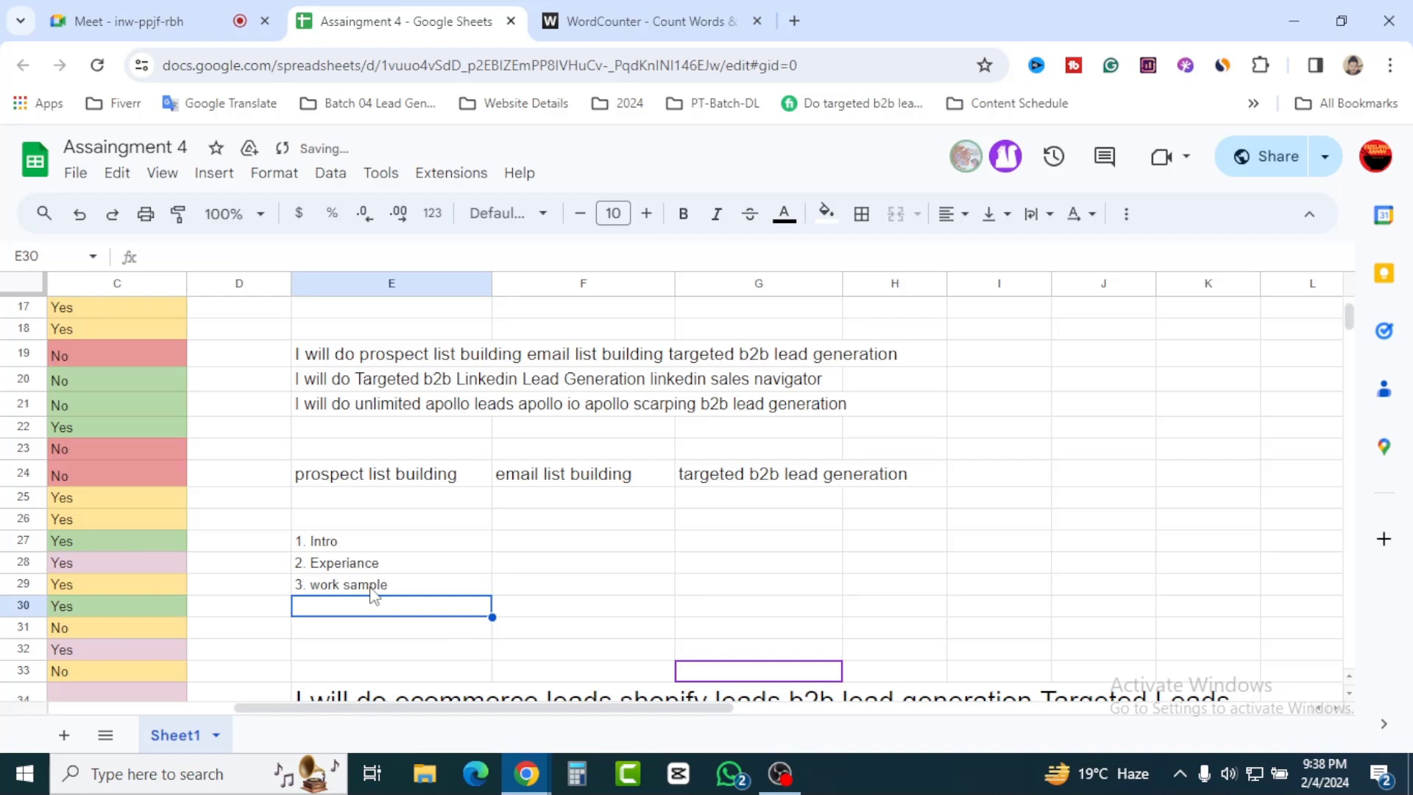
pyautogui.click(410, 637)
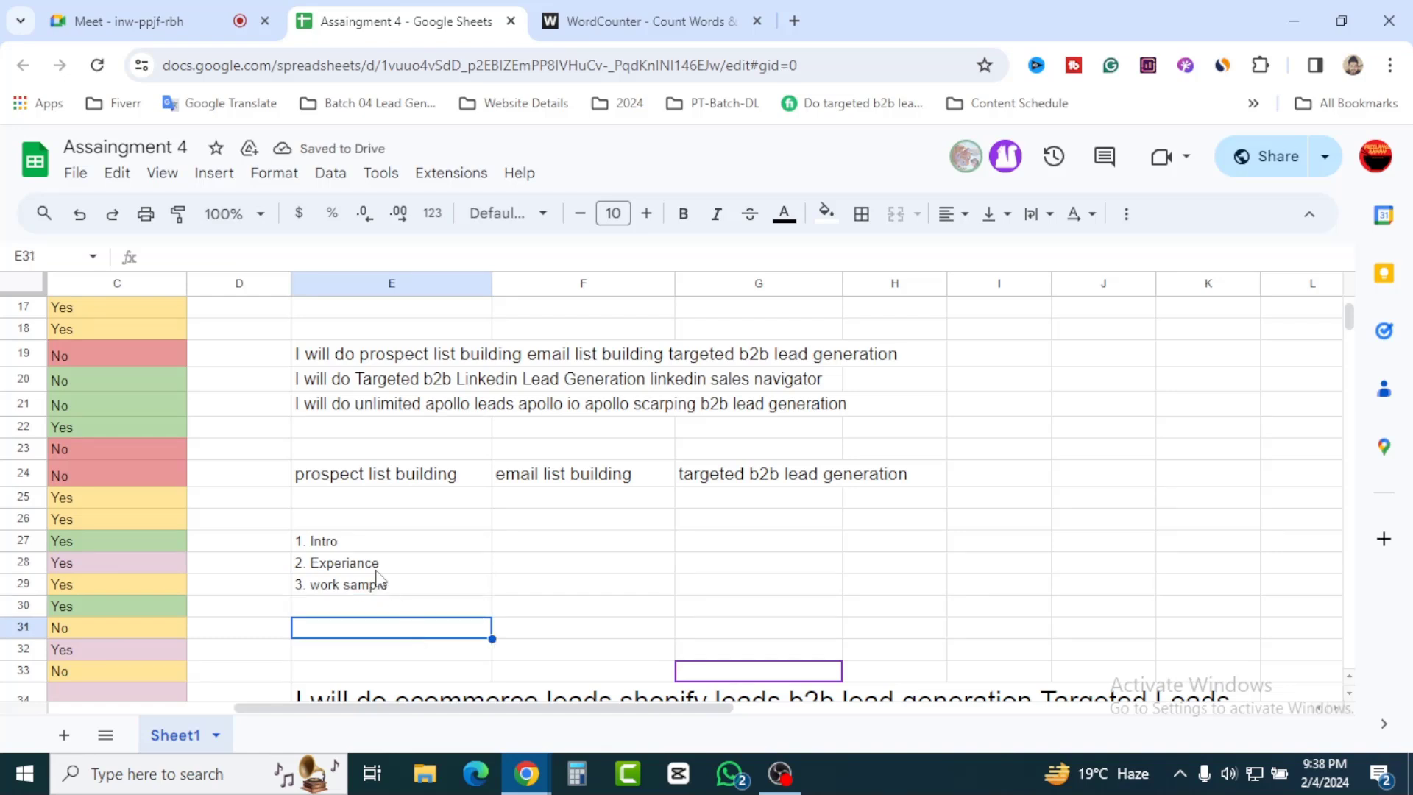
# Step: Go through the three outline items in E27, E28 and E29
pyautogui.click(353, 548)
pyautogui.click(376, 563)
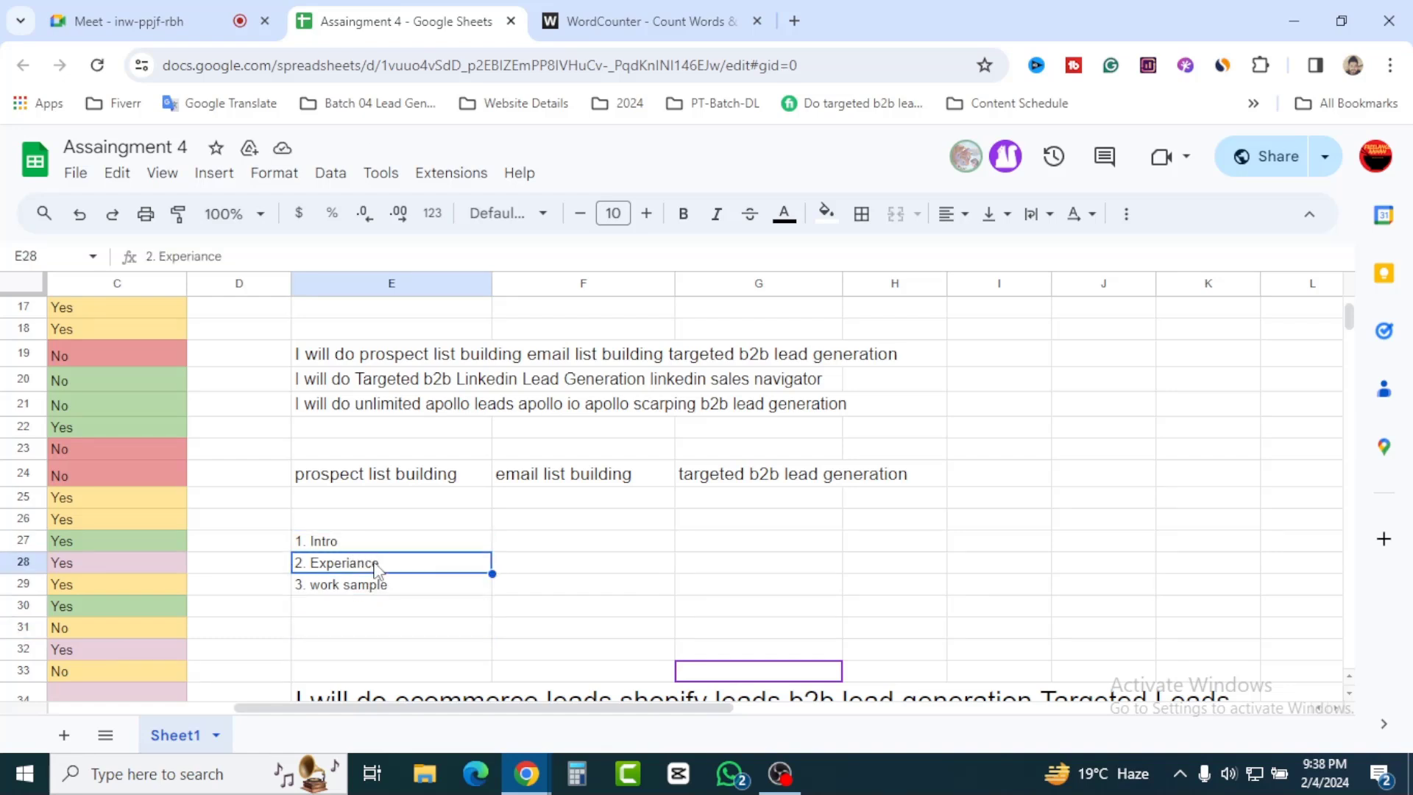
pyautogui.click(395, 587)
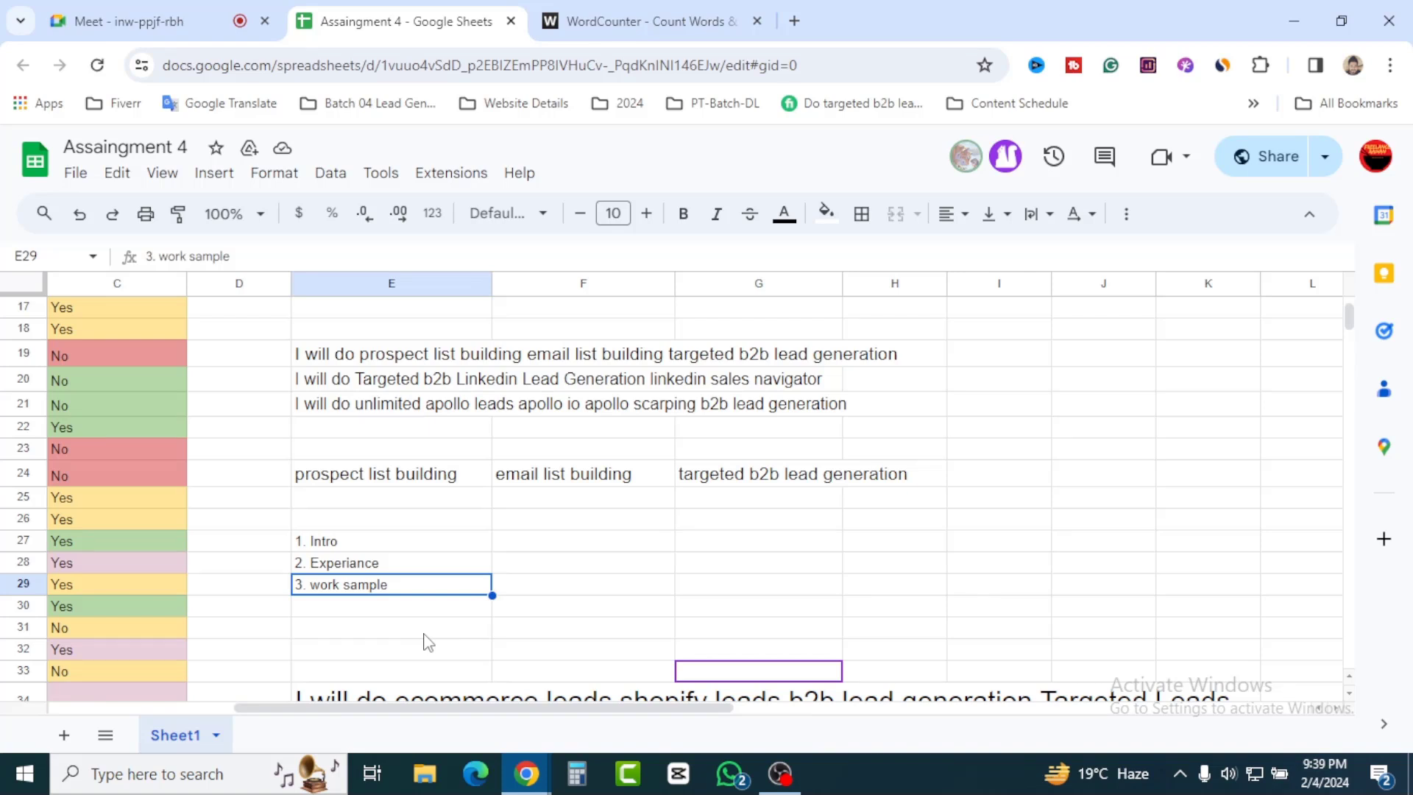
pyautogui.click(421, 633)
pyautogui.doubleClick(325, 604)
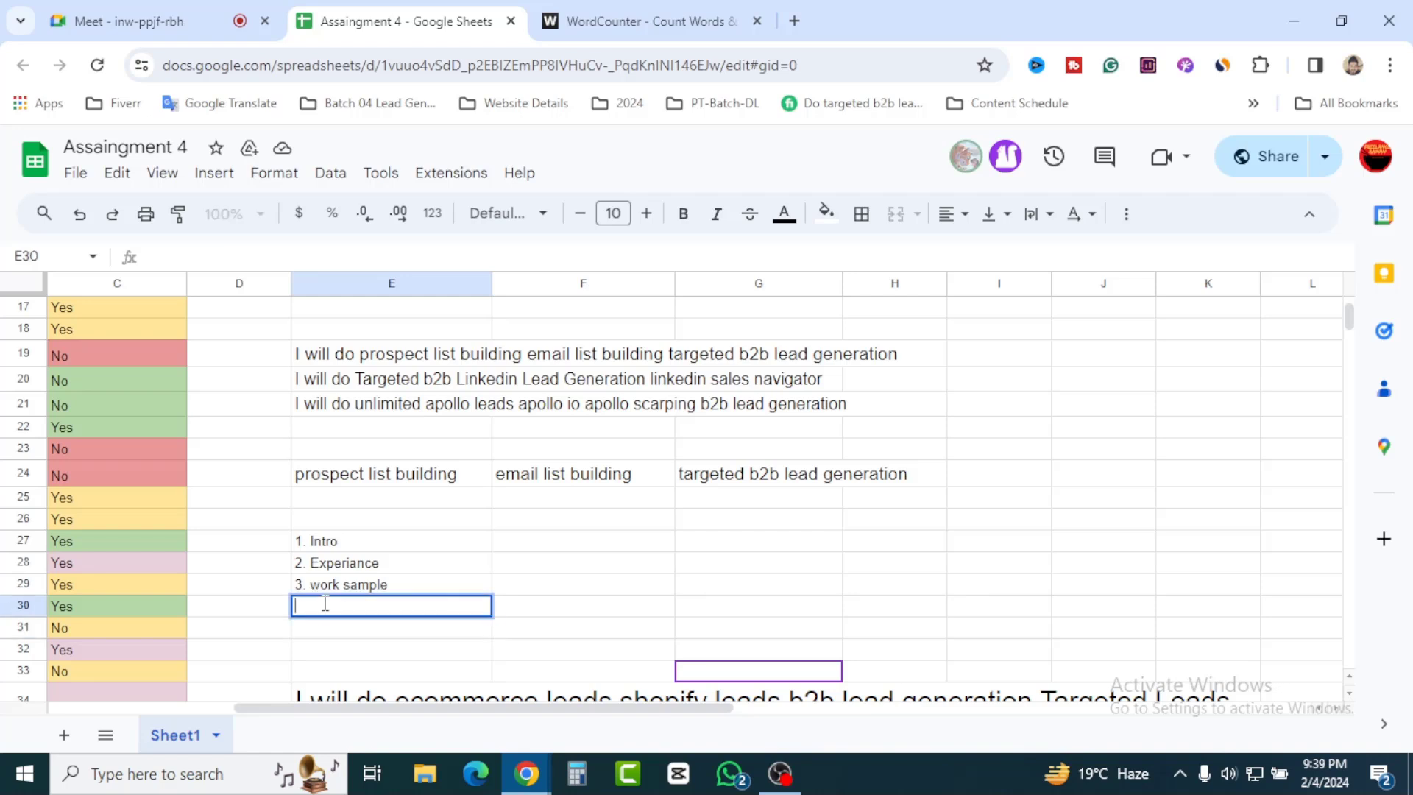
pyautogui.click(374, 637)
pyautogui.moveTo(404, 591); pyautogui.dragTo(366, 543)
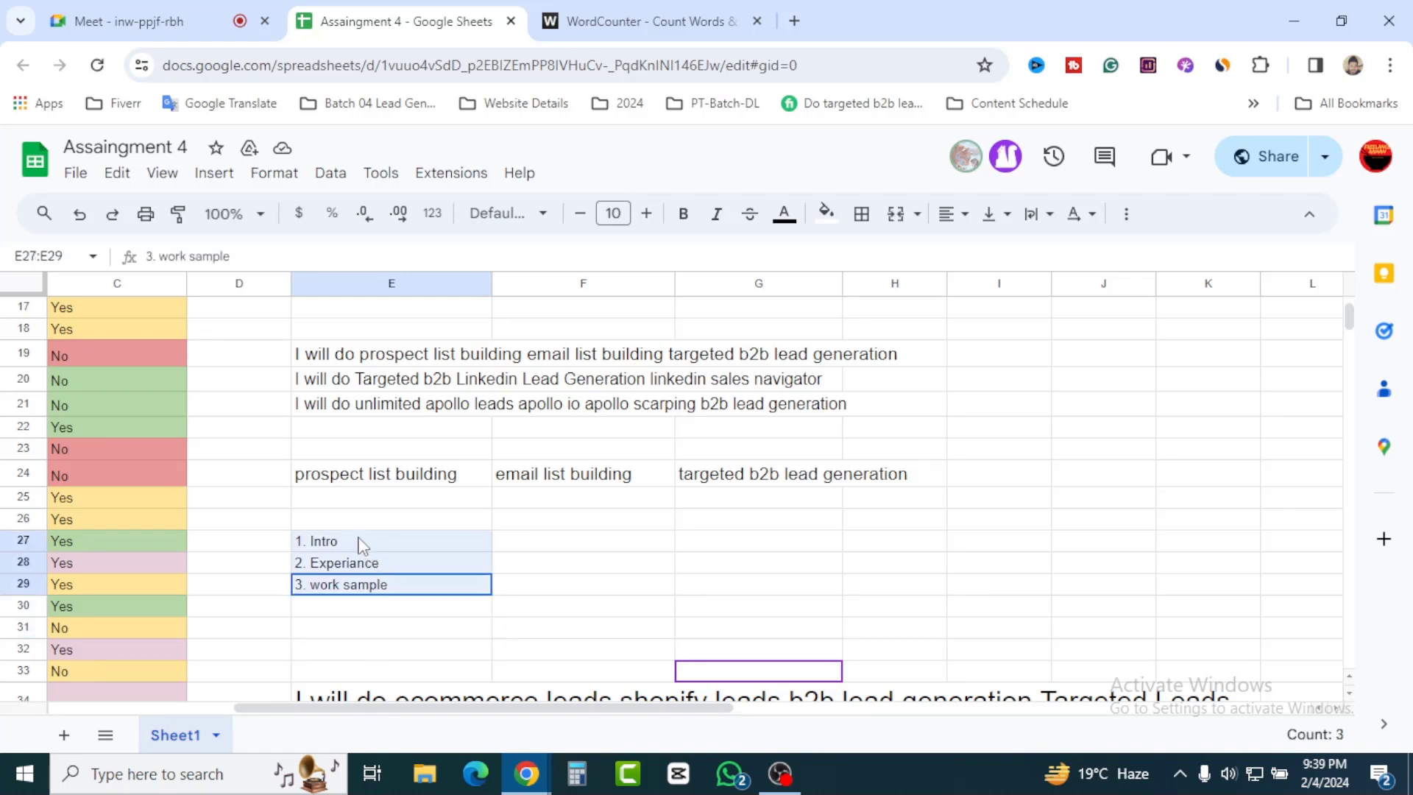
# Step: Add the fourth outline item, "4. providing sheet", in cell E30
pyautogui.doubleClick(342, 605)
pyautogui.write('4')
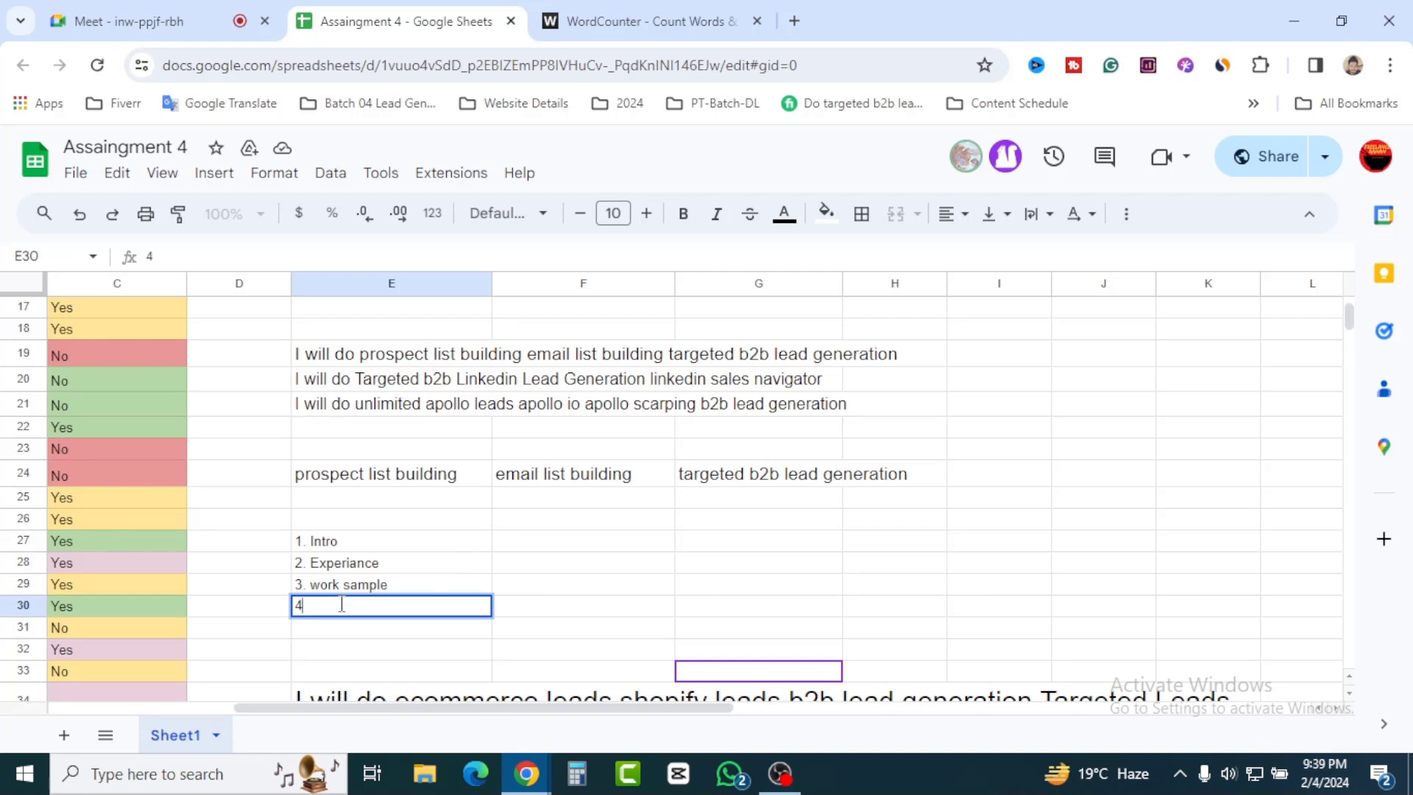
pyautogui.write('.')
pyautogui.click(378, 652)
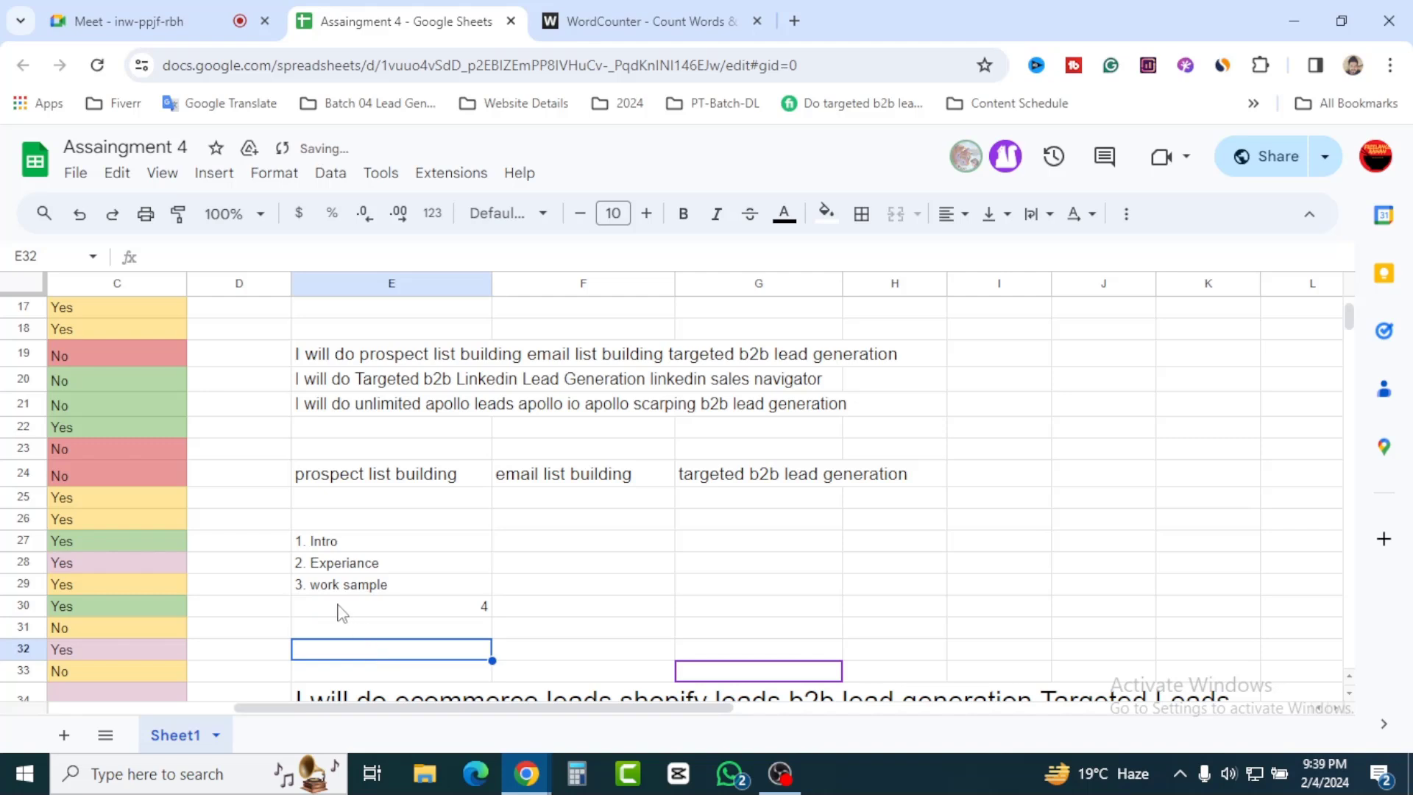
pyautogui.click(375, 602)
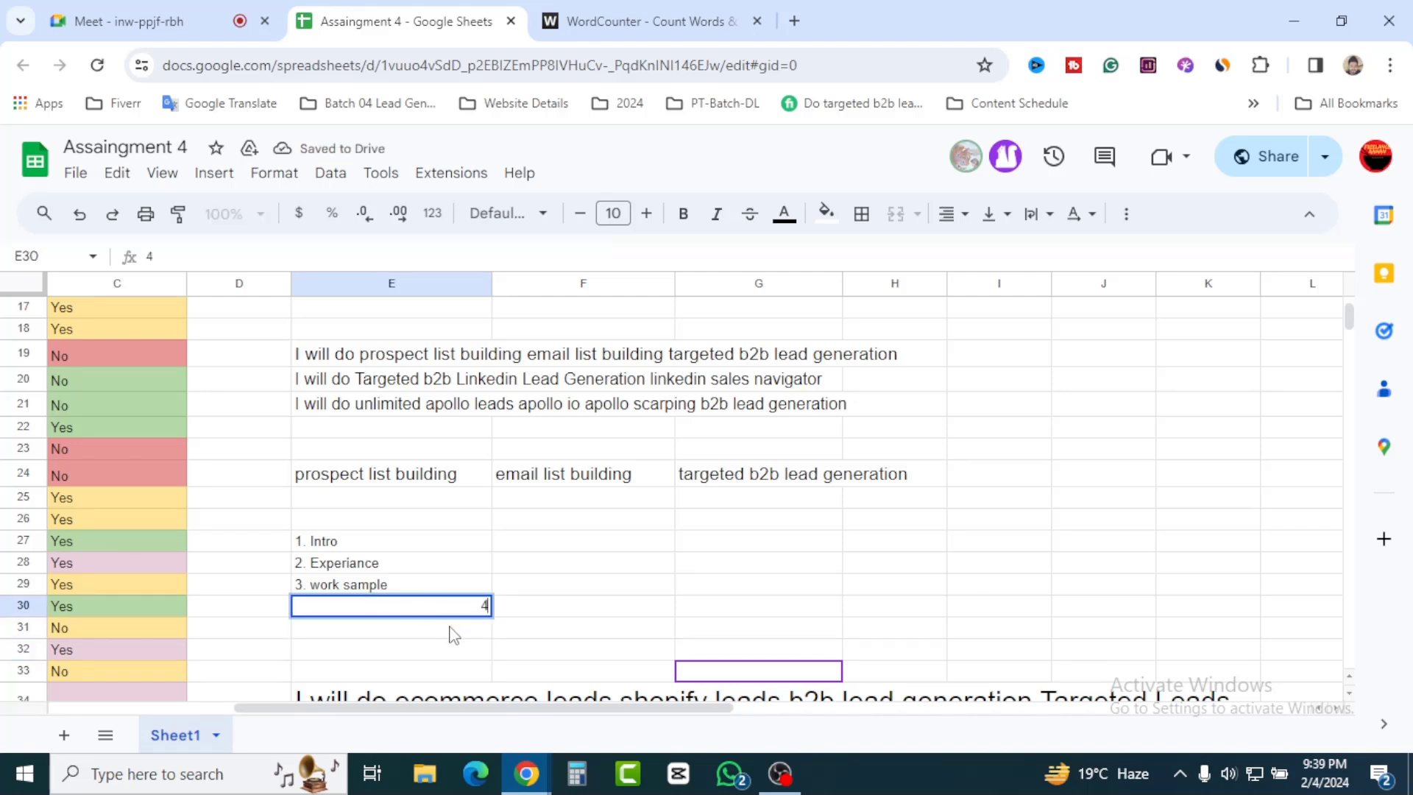
pyautogui.write('.')
pyautogui.write('providing sheet')
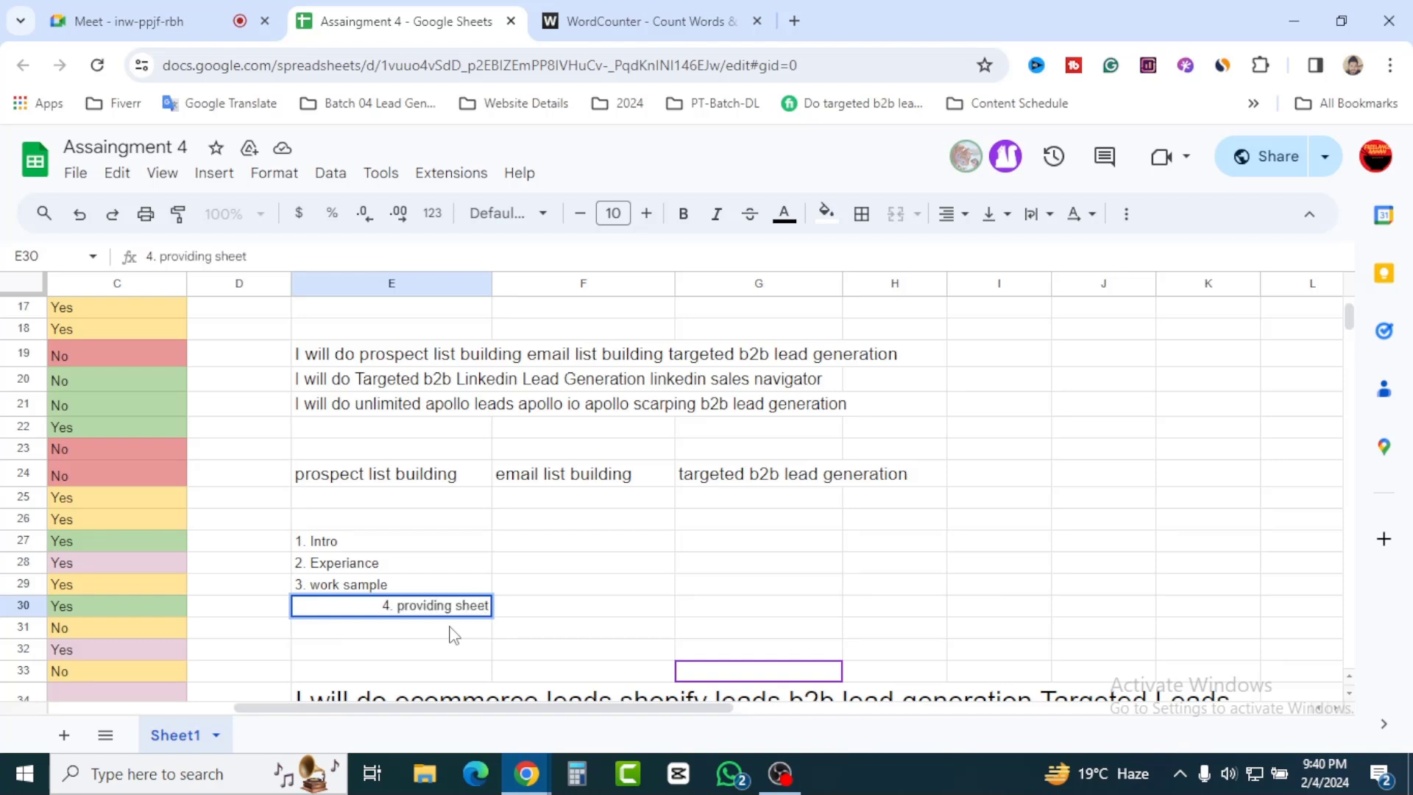
pyautogui.press('Tab')
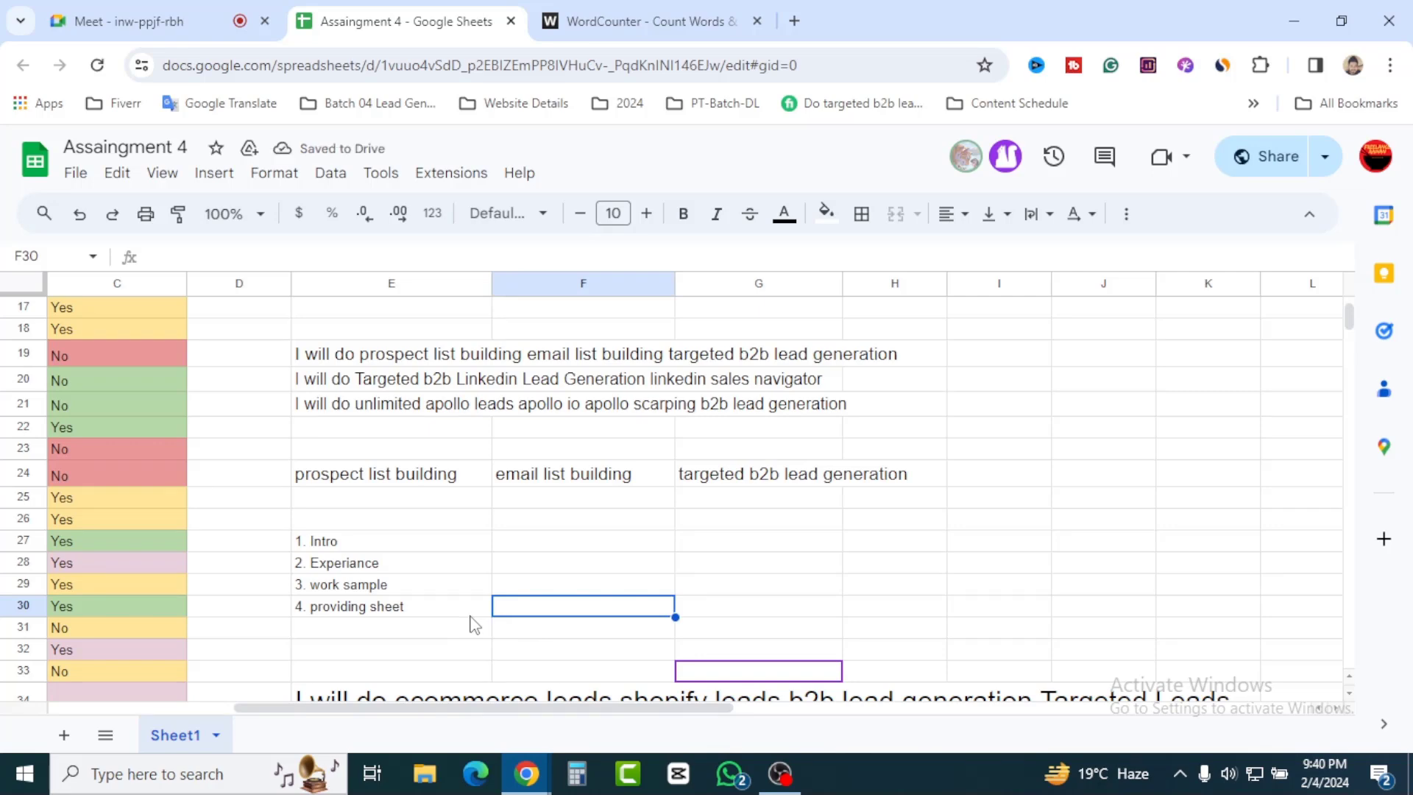
# Step: Add the fifth outline item, "5. given file", in cell E31
pyautogui.doubleClick(359, 628)
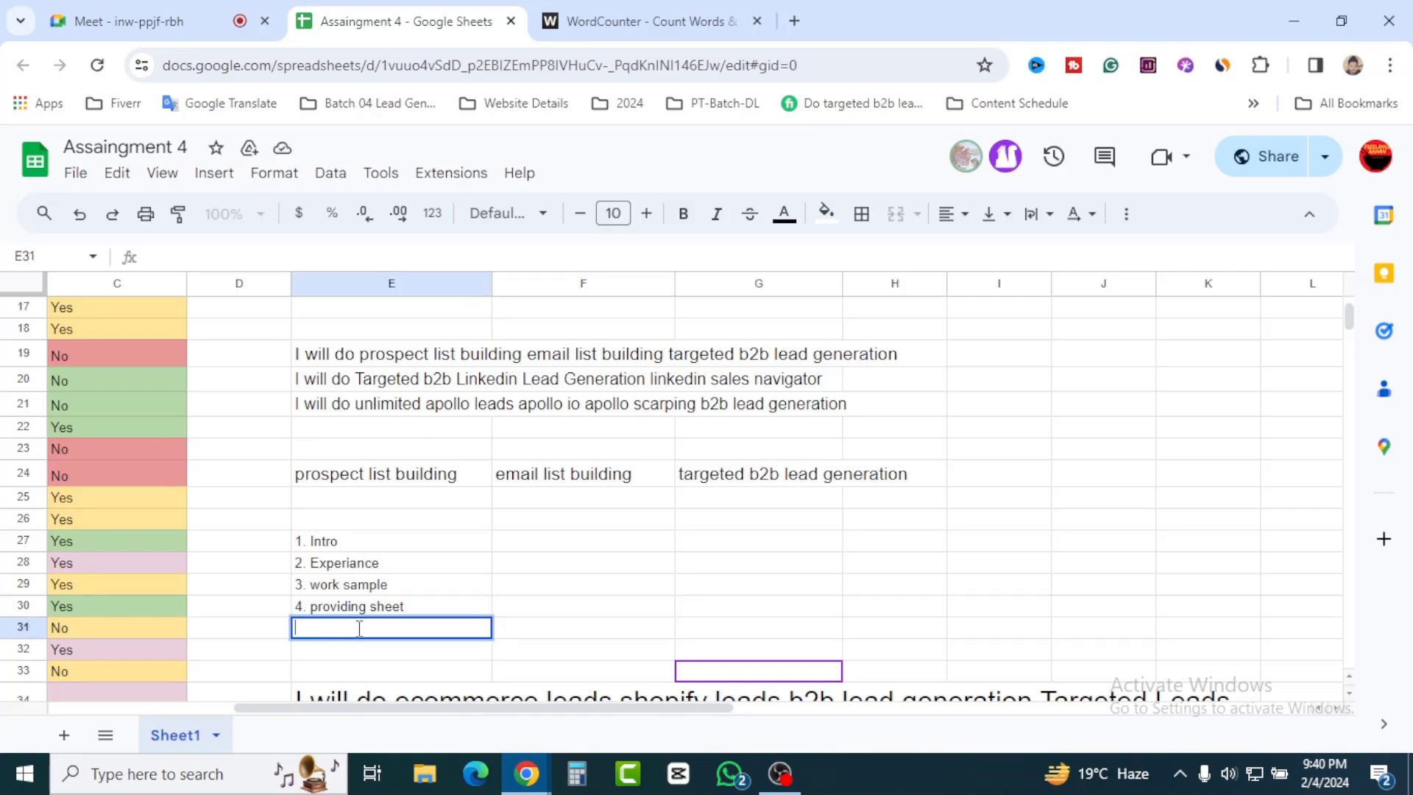
pyautogui.write('5.')
pyautogui.write('given file')
pyautogui.click(471, 606)
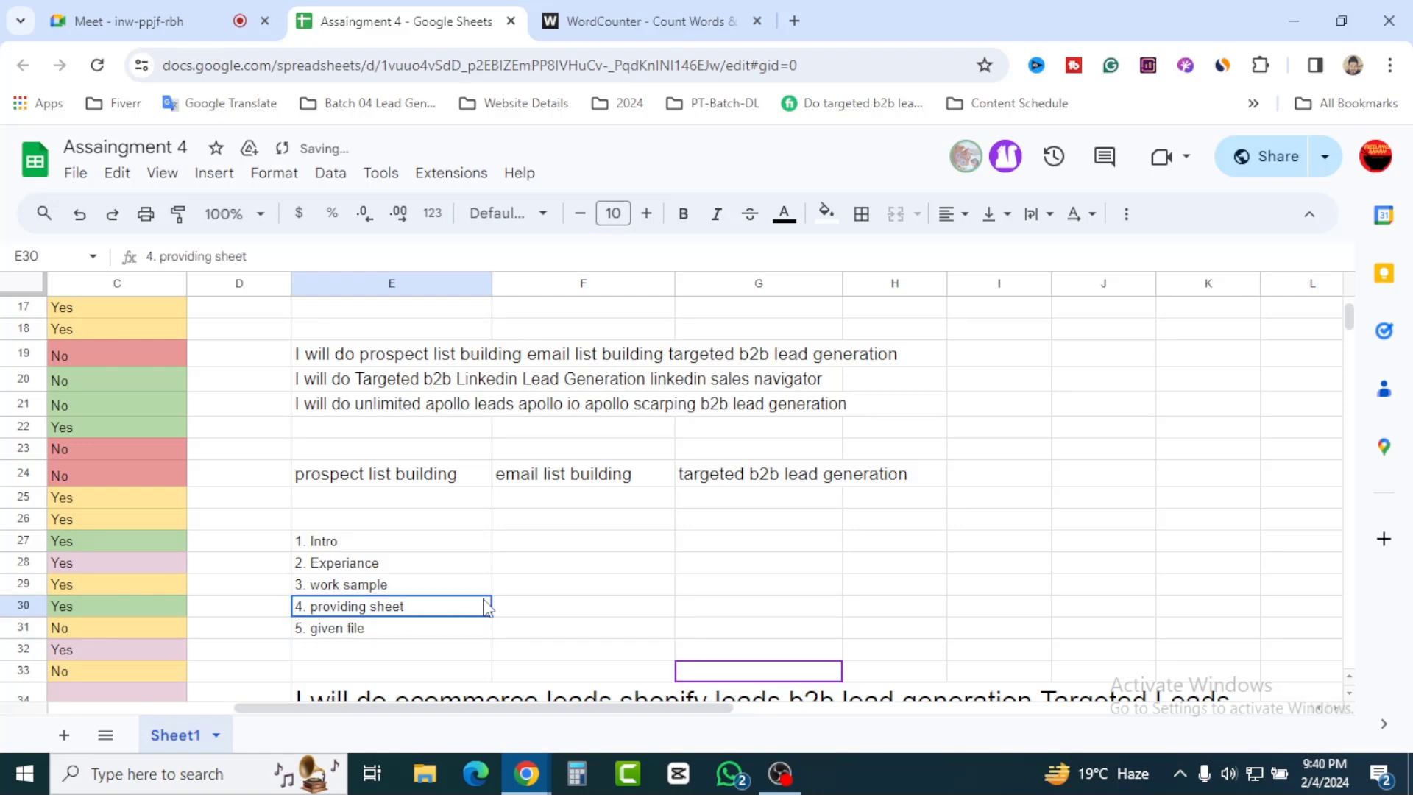
pyautogui.click(530, 636)
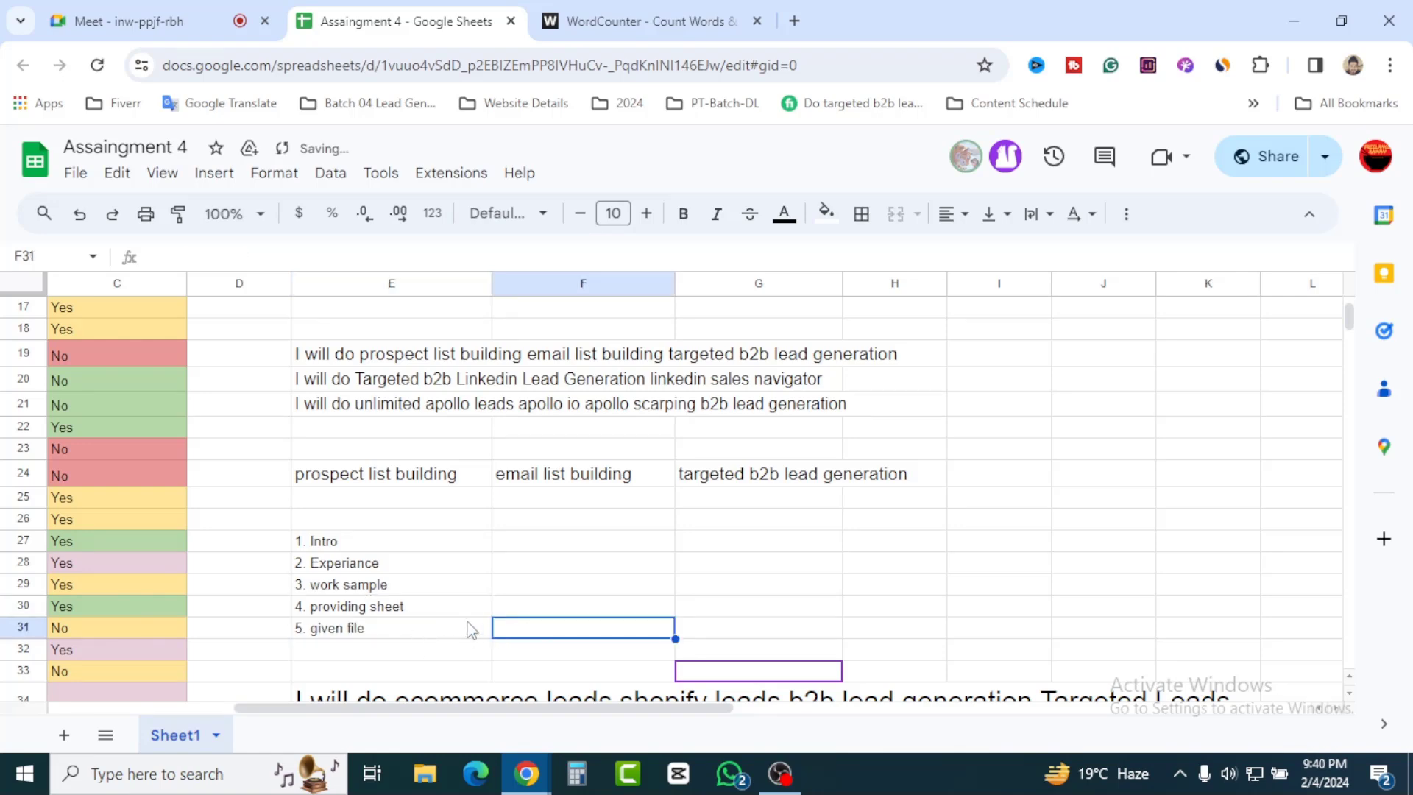
pyautogui.moveTo(442, 611); pyautogui.dragTo(435, 631)
pyautogui.click(618, 611)
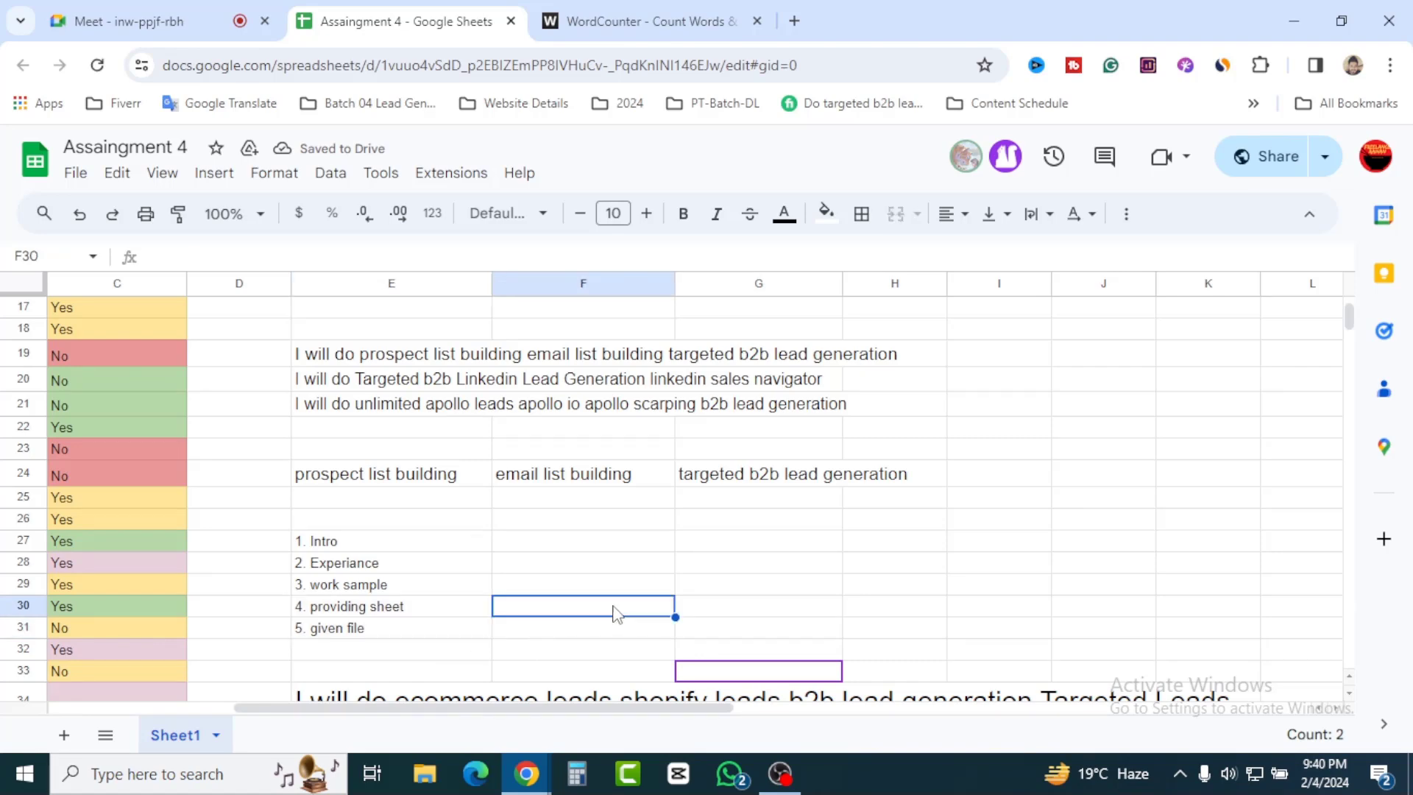
# Step: Add the sixth outline item, "6. why me", in cell E32
pyautogui.scroll(-3, 581, 589)
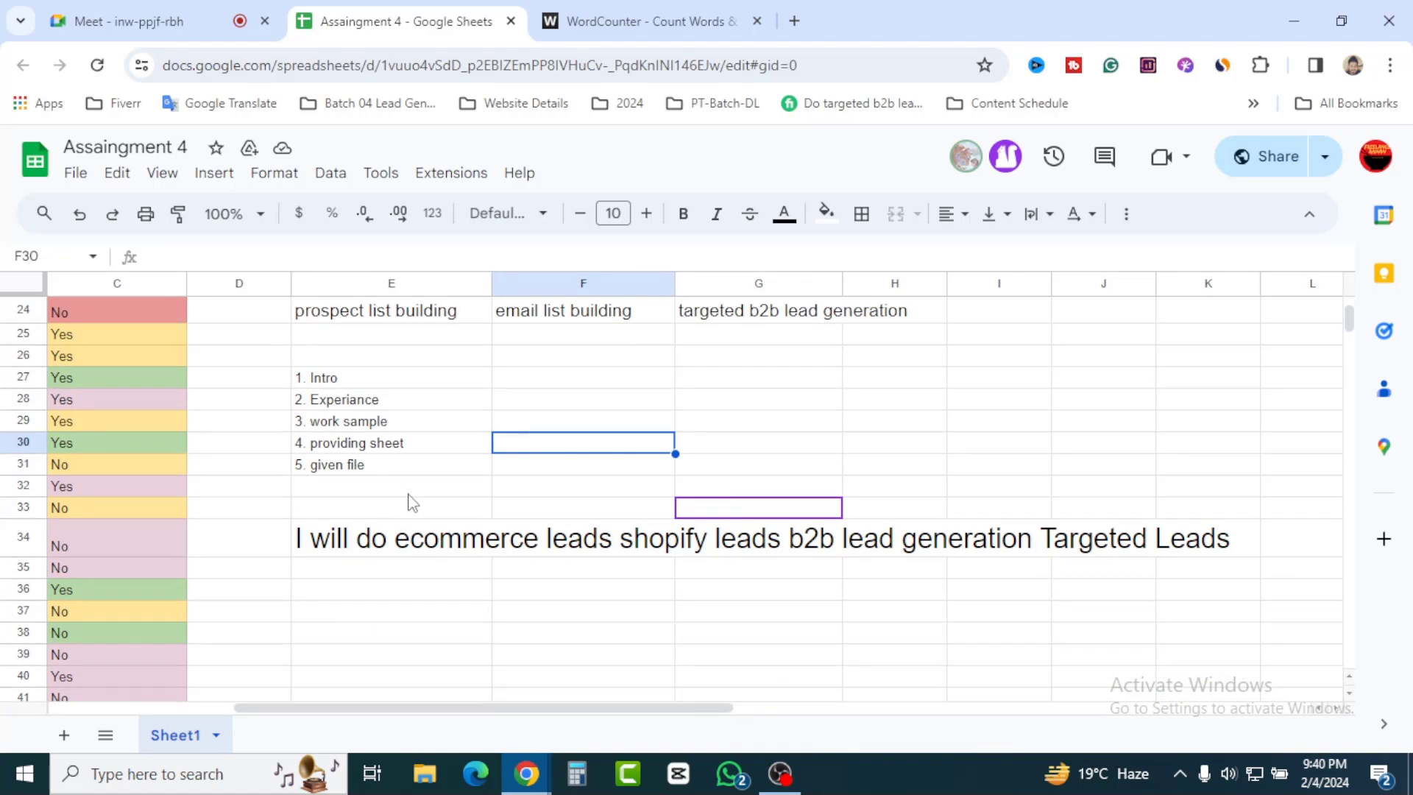
pyautogui.doubleClick(381, 486)
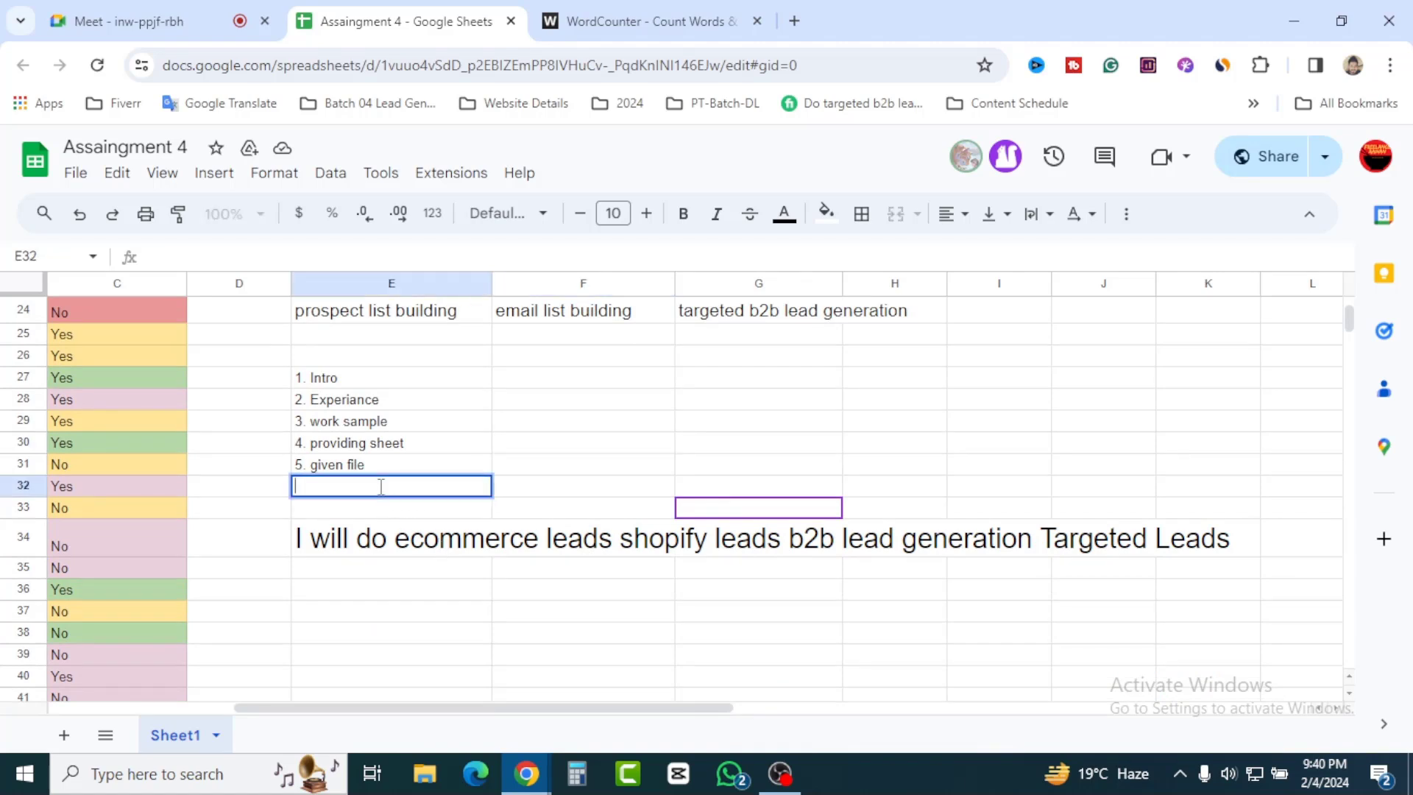
pyautogui.write('6. why me')
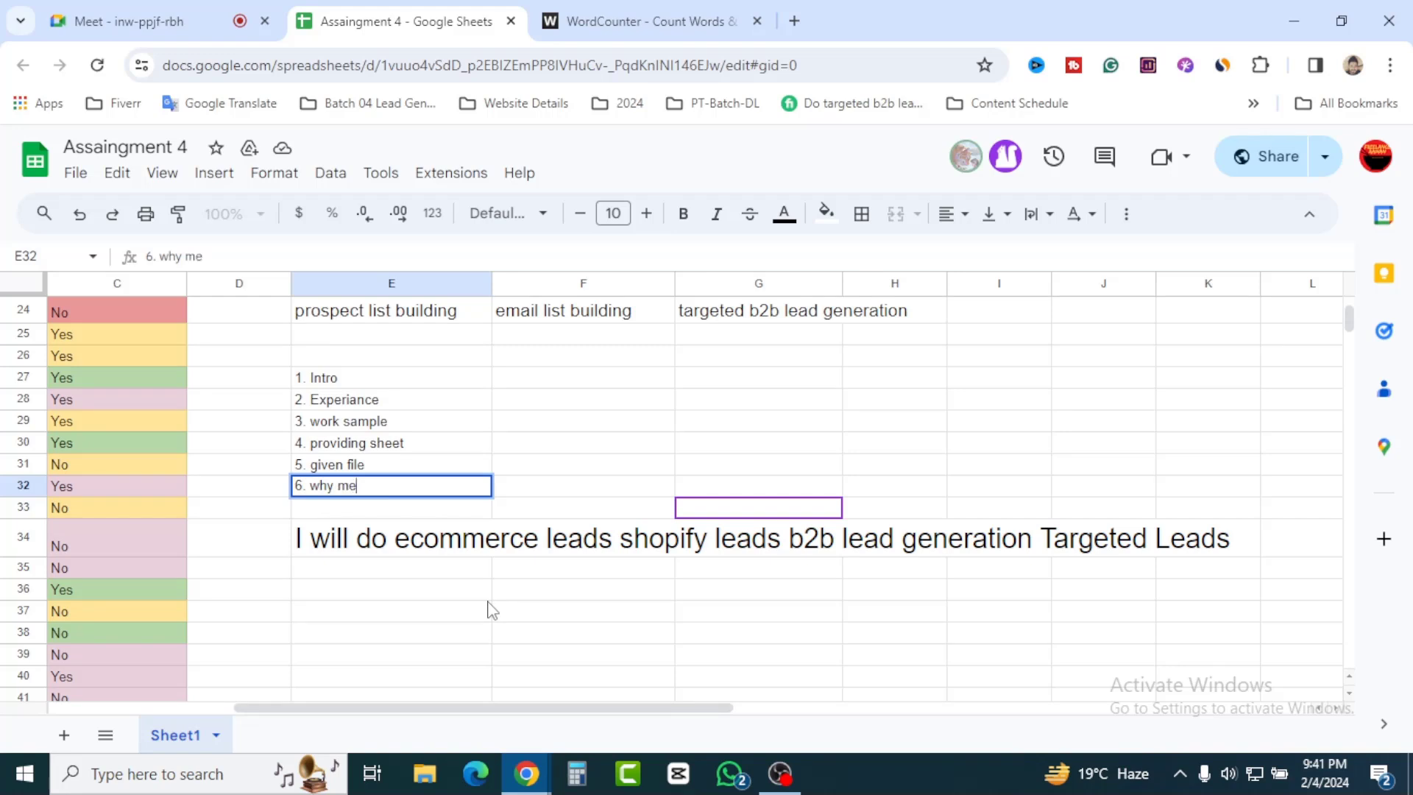
pyautogui.click(490, 622)
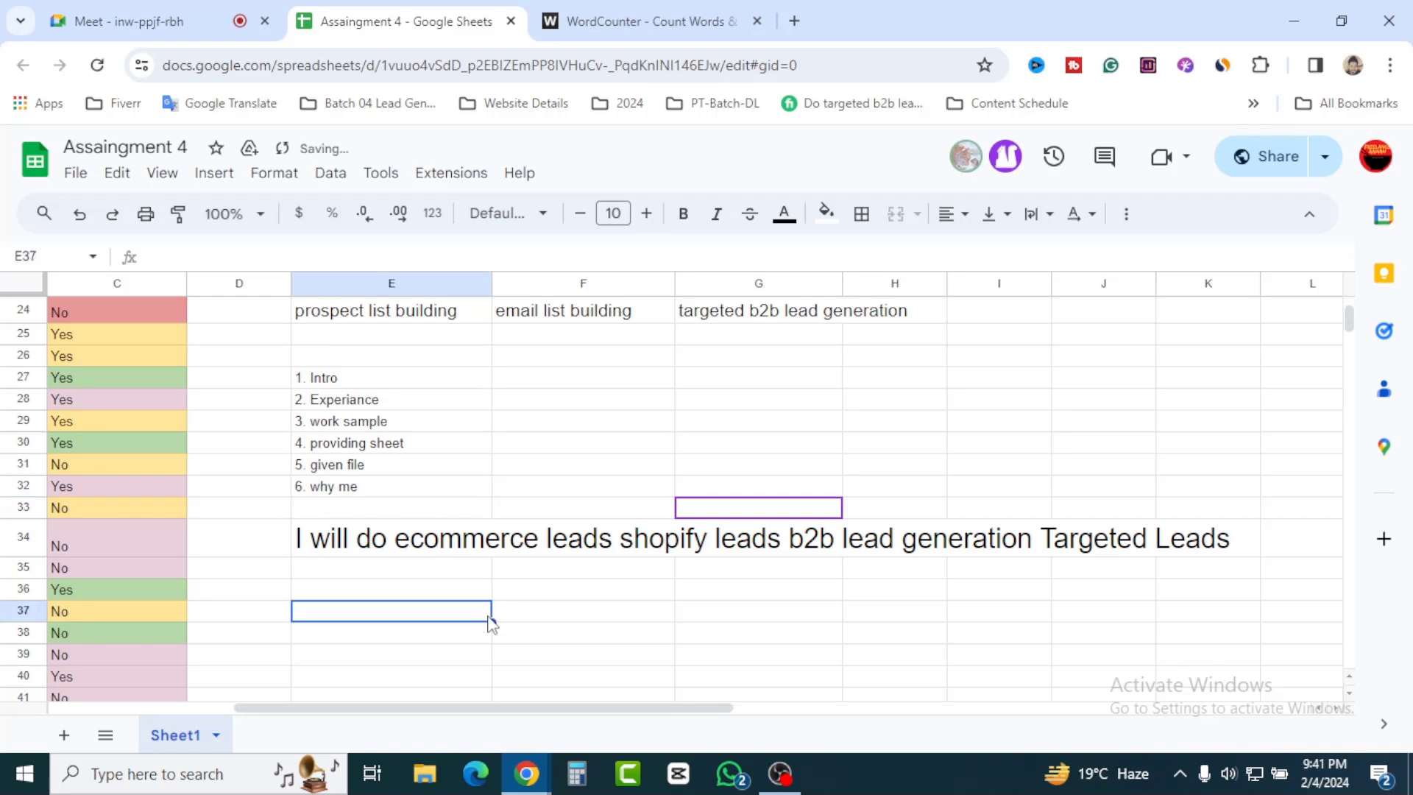
# Step: Finish the outline by entering "7. end" in cell E33
pyautogui.click(333, 508)
pyautogui.write('7. end')
pyautogui.click(471, 599)
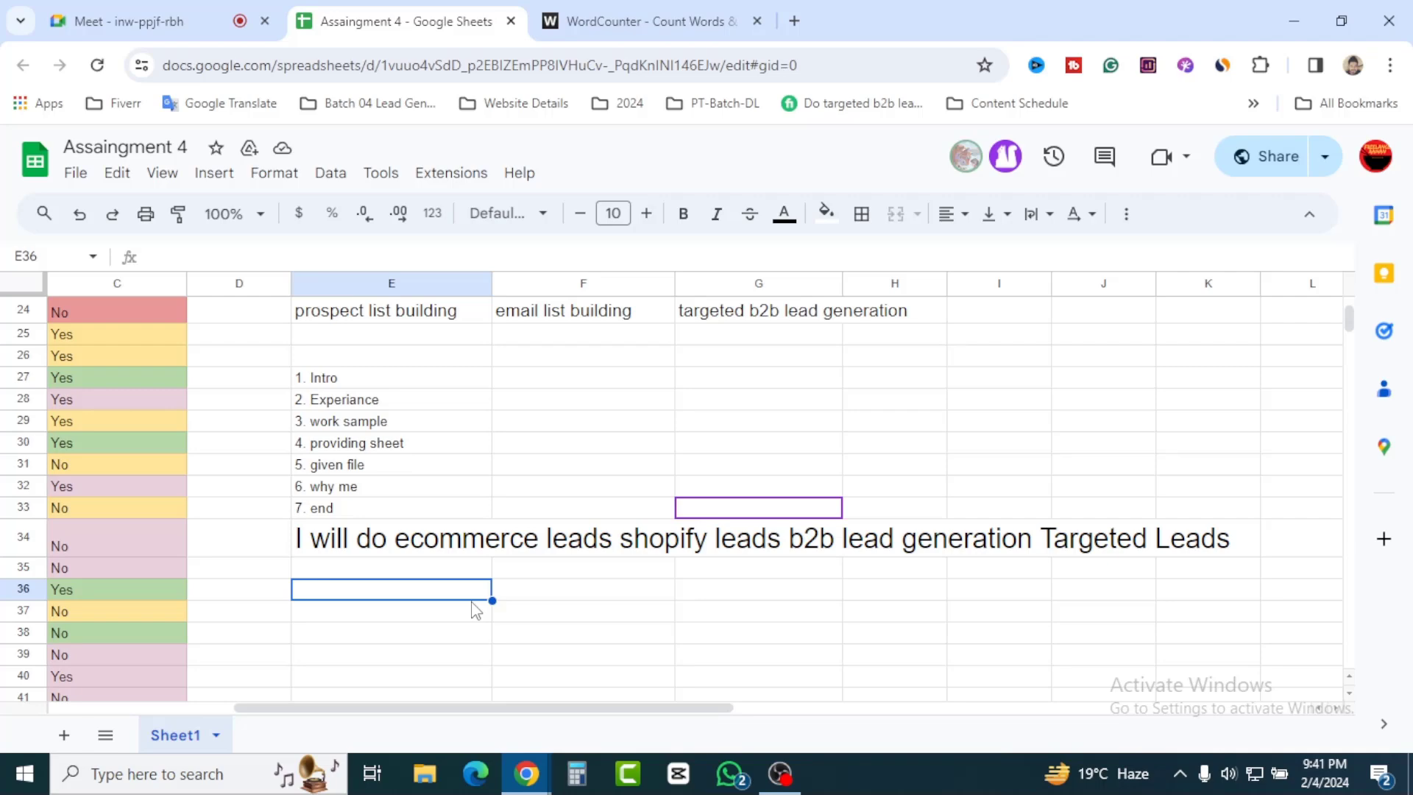
pyautogui.click(611, 648)
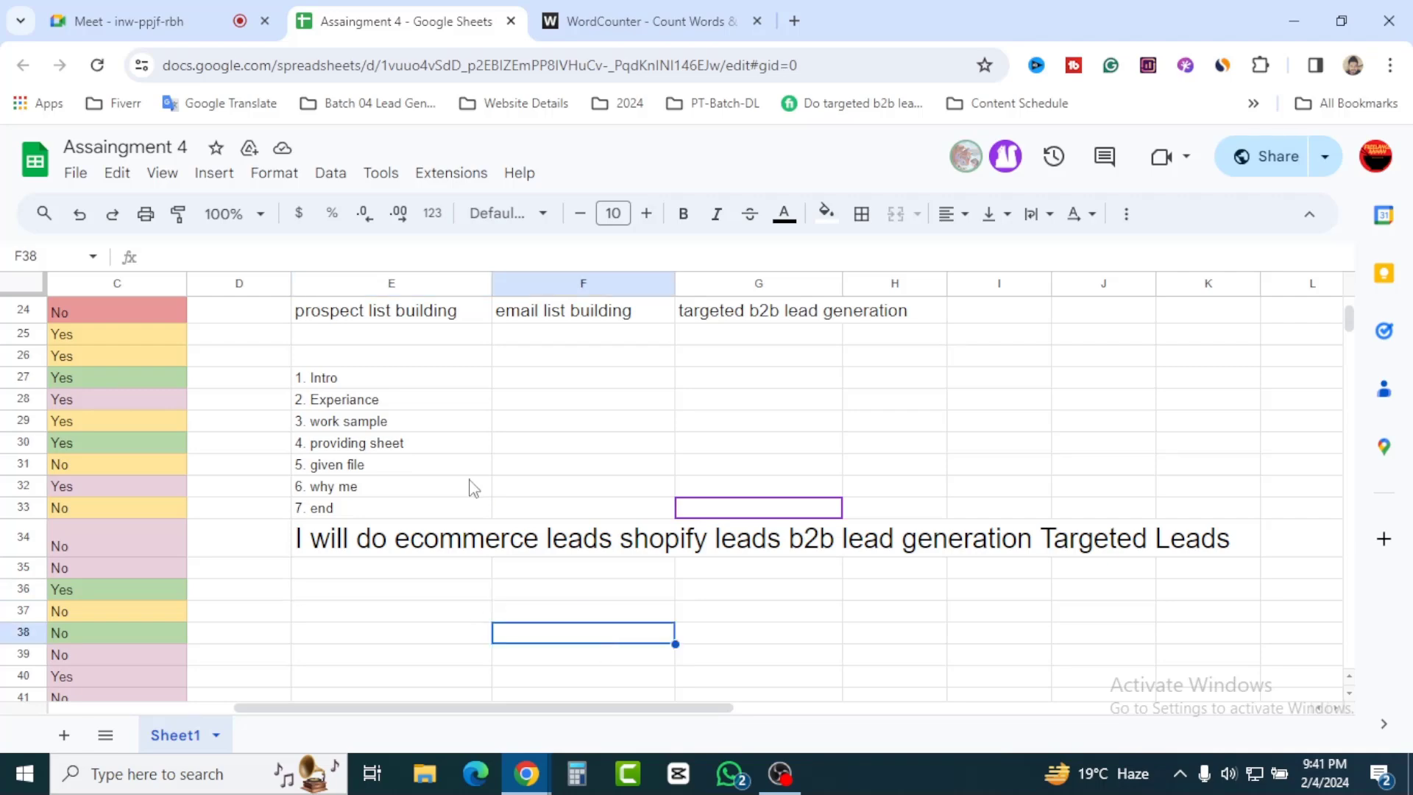
# Step: Review the complete numbered outline in E27:E33
pyautogui.moveTo(360, 382); pyautogui.dragTo(365, 505)
pyautogui.click(392, 613)
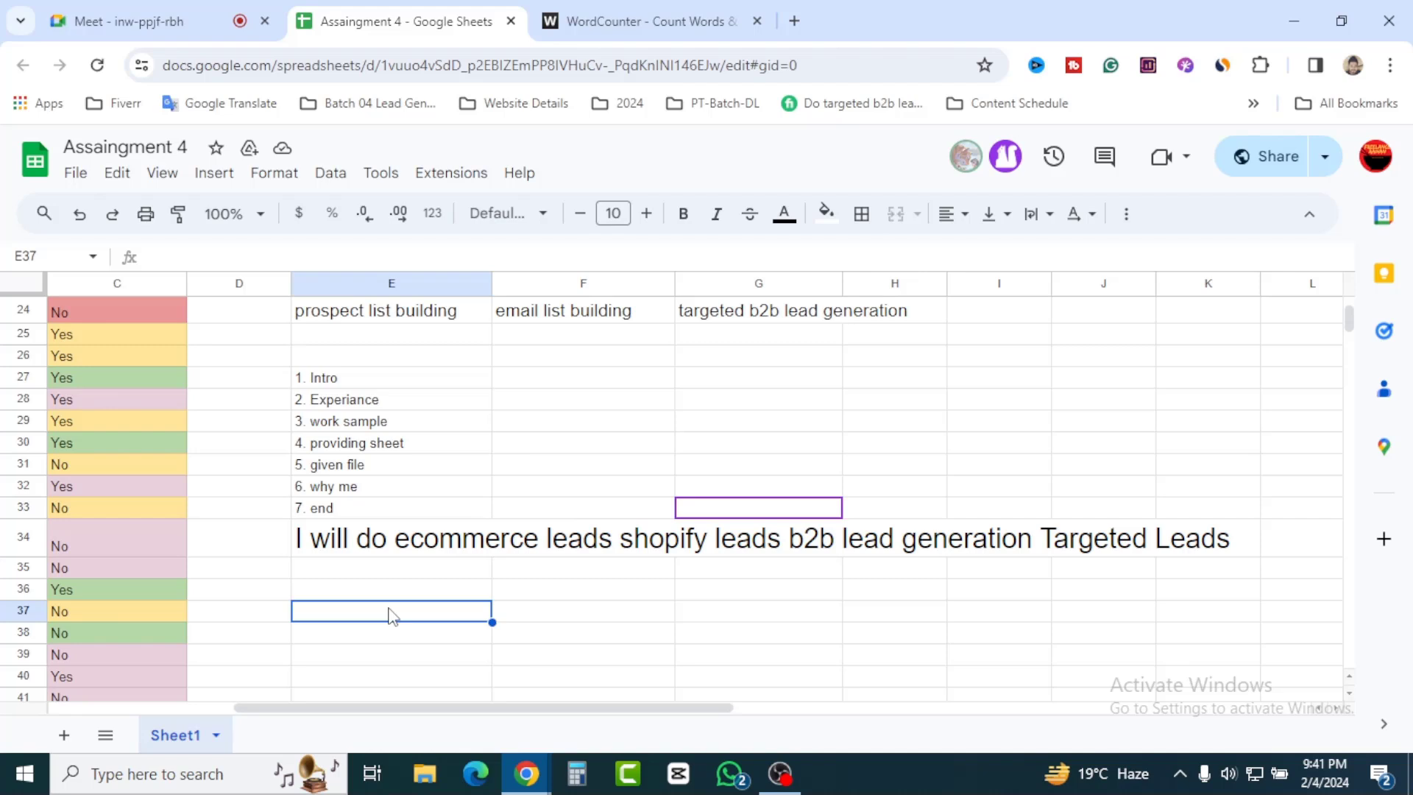
pyautogui.click(504, 637)
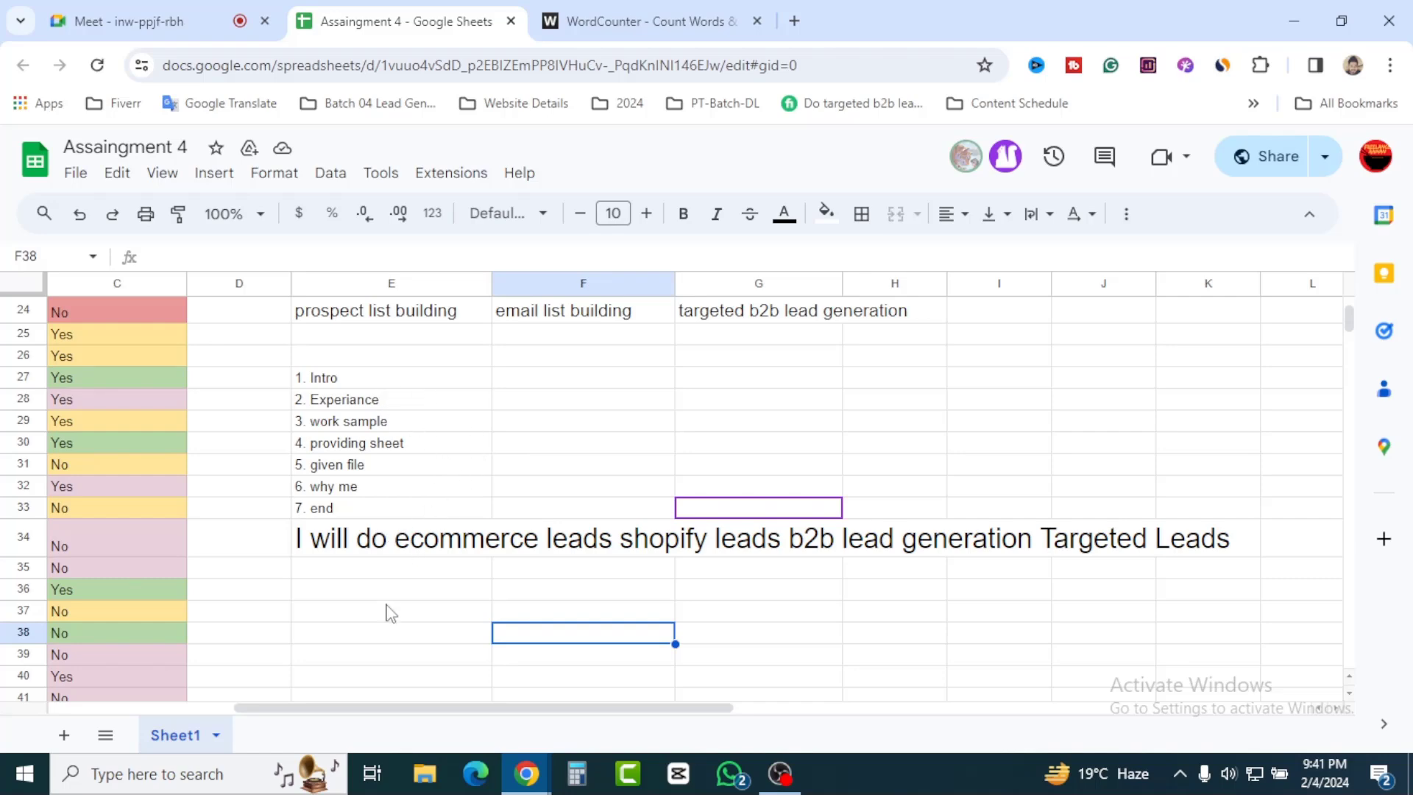
pyautogui.moveTo(386, 379); pyautogui.dragTo(397, 512)
pyautogui.click(435, 611)
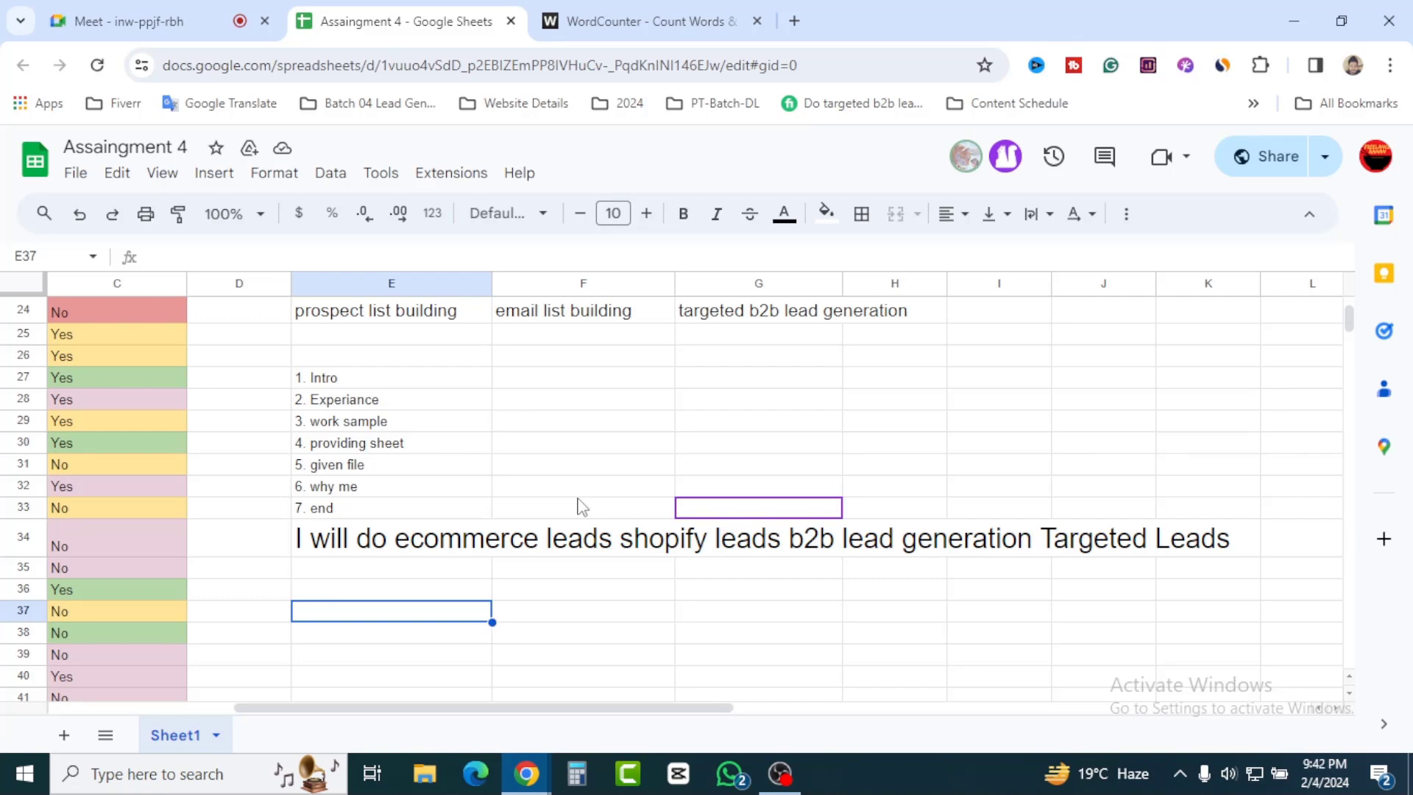
# Step: Go through the keyword phrases in E24, F24 and G24 above the gig title
pyautogui.scroll(3, 577, 507)
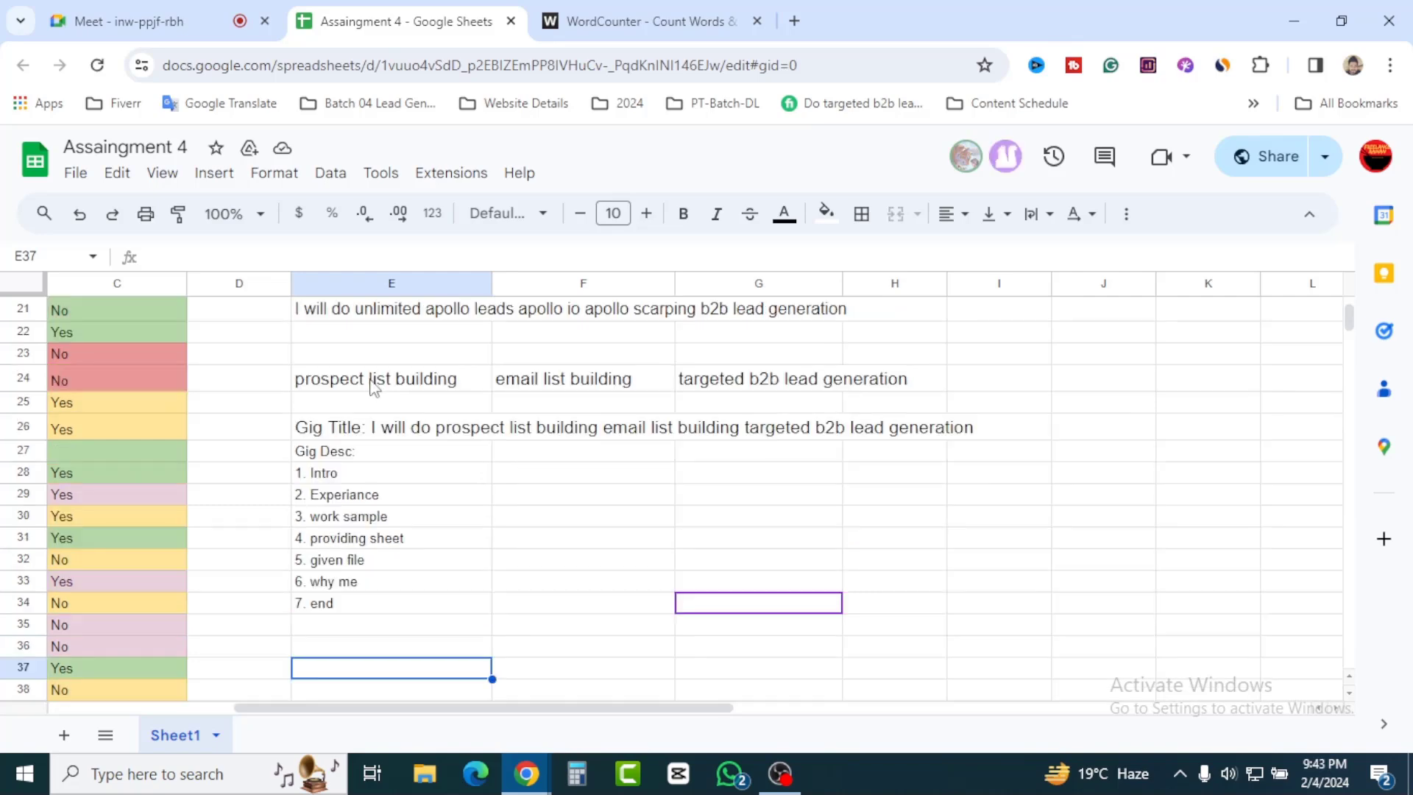
pyautogui.doubleClick(371, 378)
pyautogui.moveTo(455, 377); pyautogui.dragTo(293, 380)
pyautogui.click(600, 561)
pyautogui.doubleClick(561, 381)
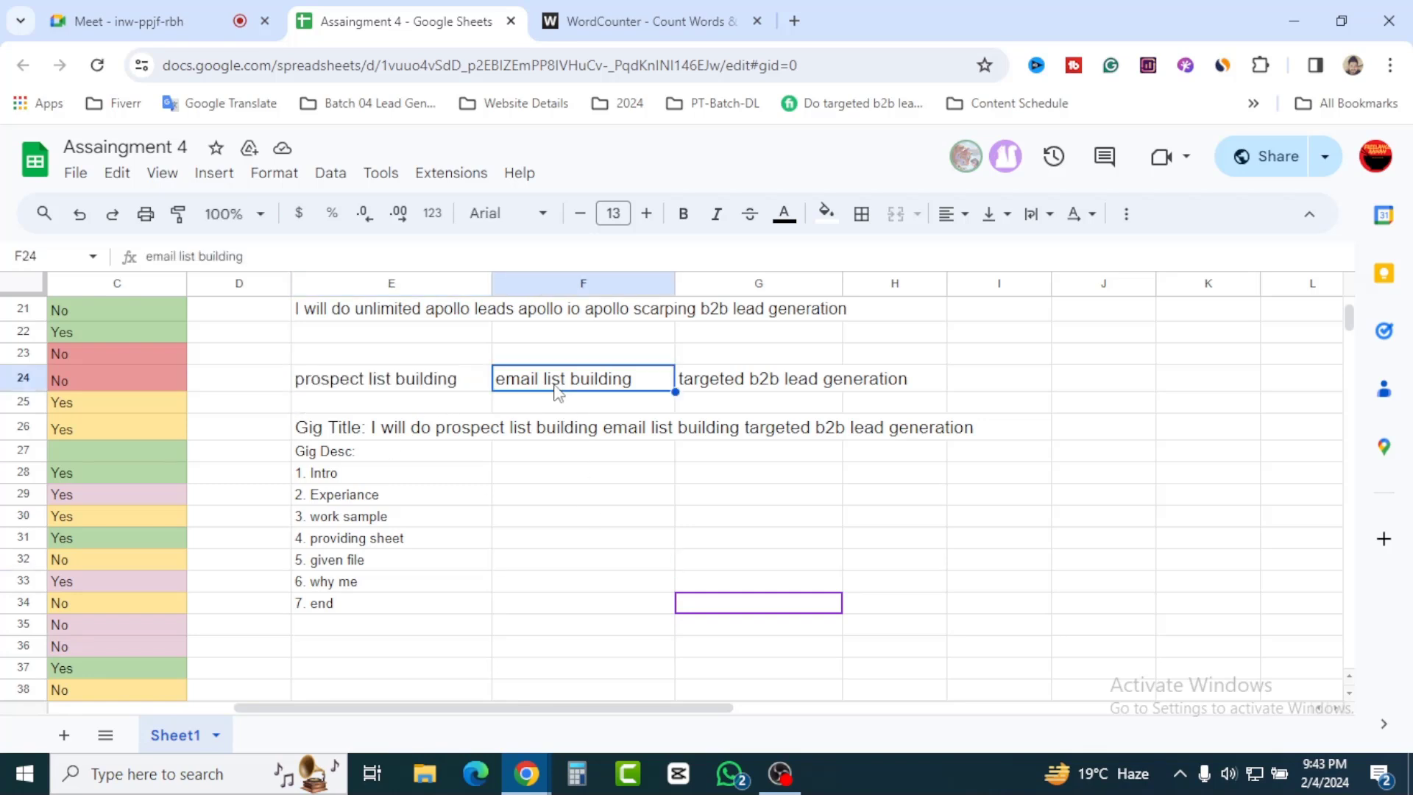
pyautogui.doubleClick(731, 390)
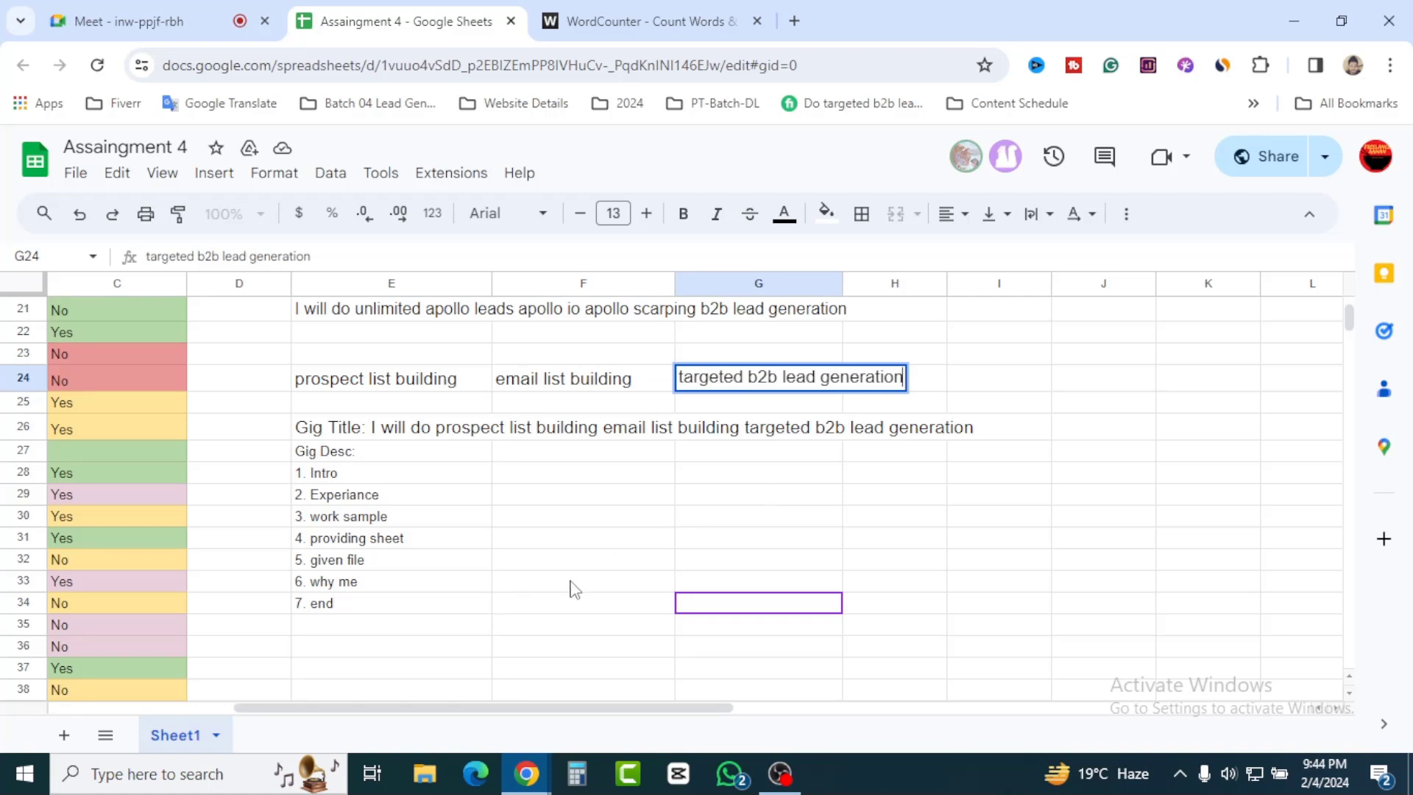
pyautogui.click(471, 623)
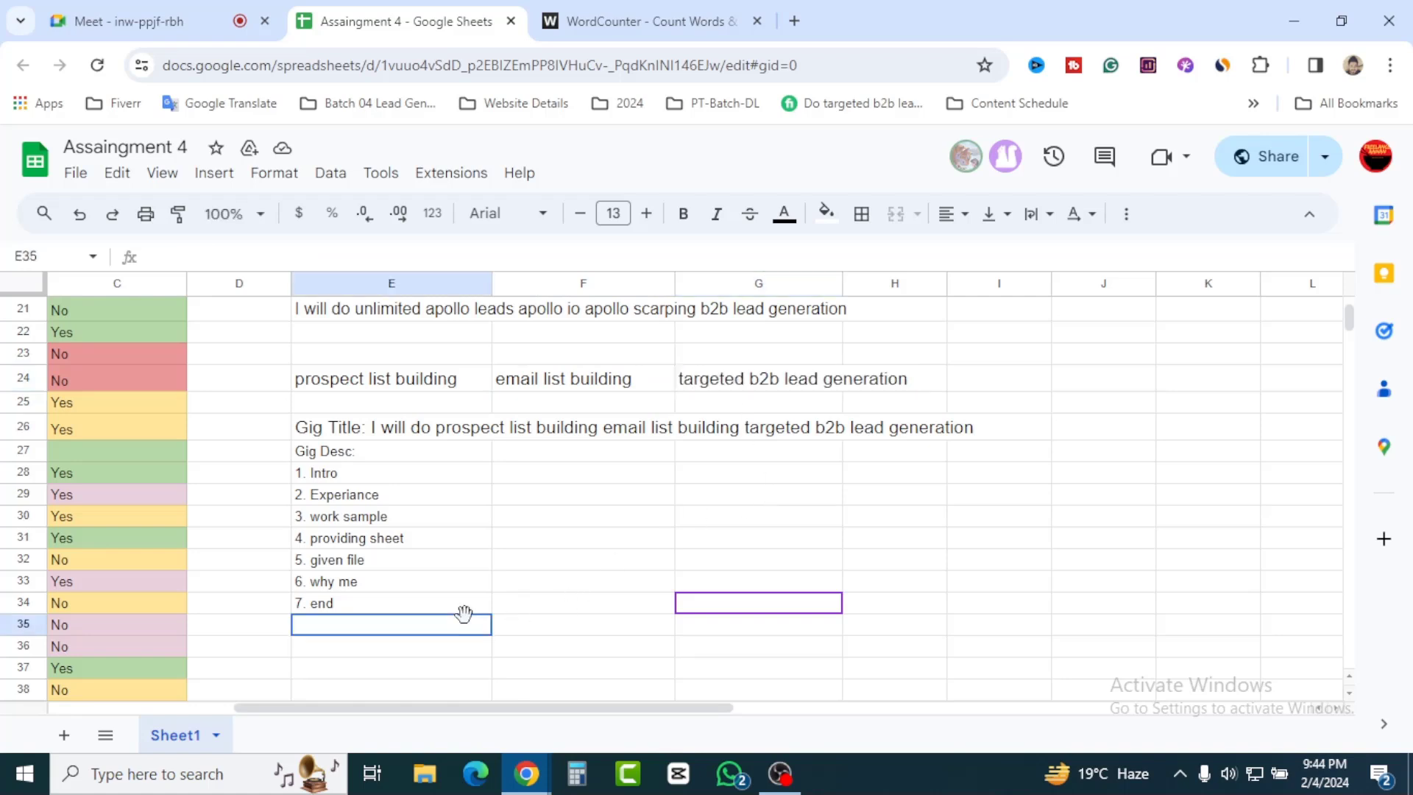
# Step: Examine the Intro item in E28 together with the "prospect list building" phrase in E24
pyautogui.click(396, 477)
pyautogui.doubleClick(395, 475)
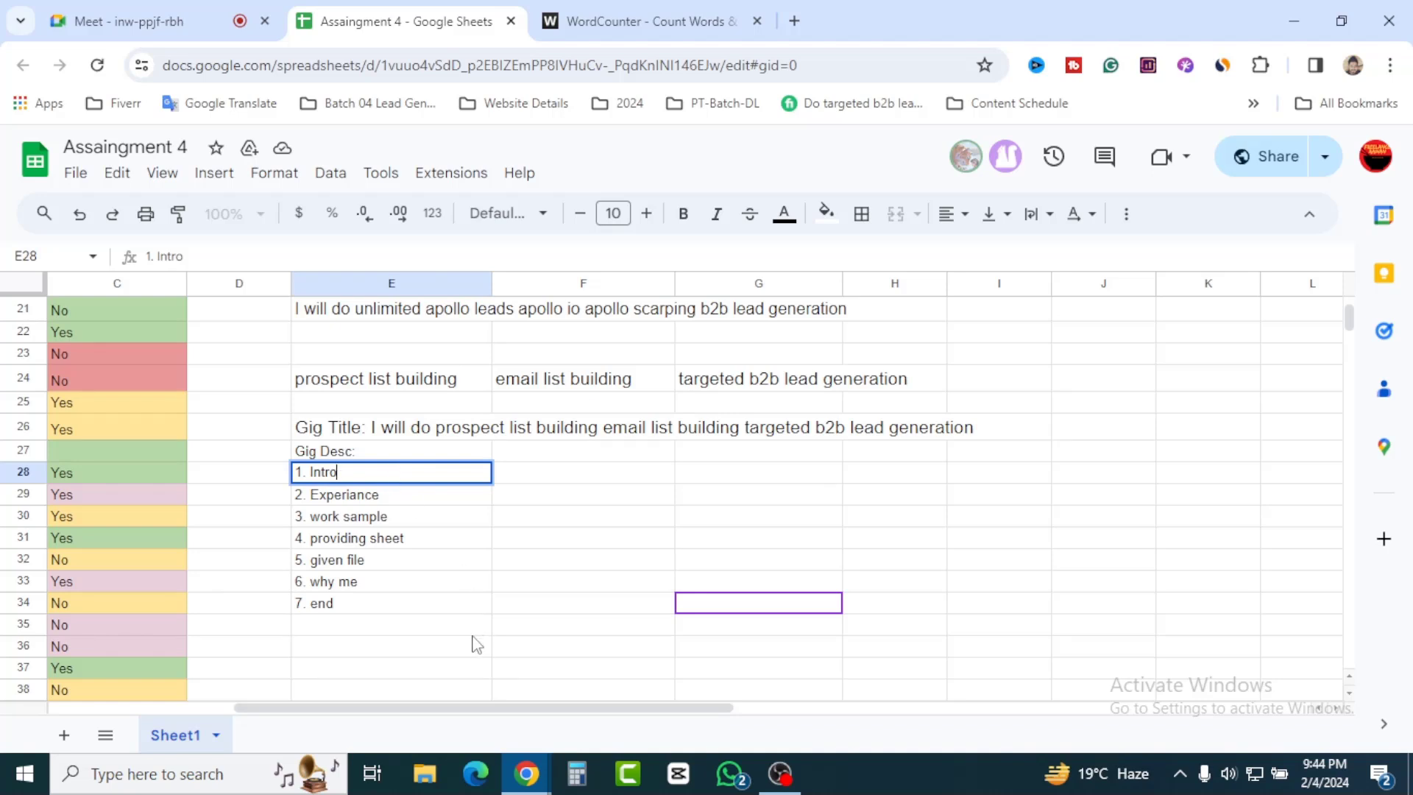
pyautogui.click(515, 583)
pyautogui.click(423, 390)
pyautogui.doubleClick(420, 385)
pyautogui.click(456, 474)
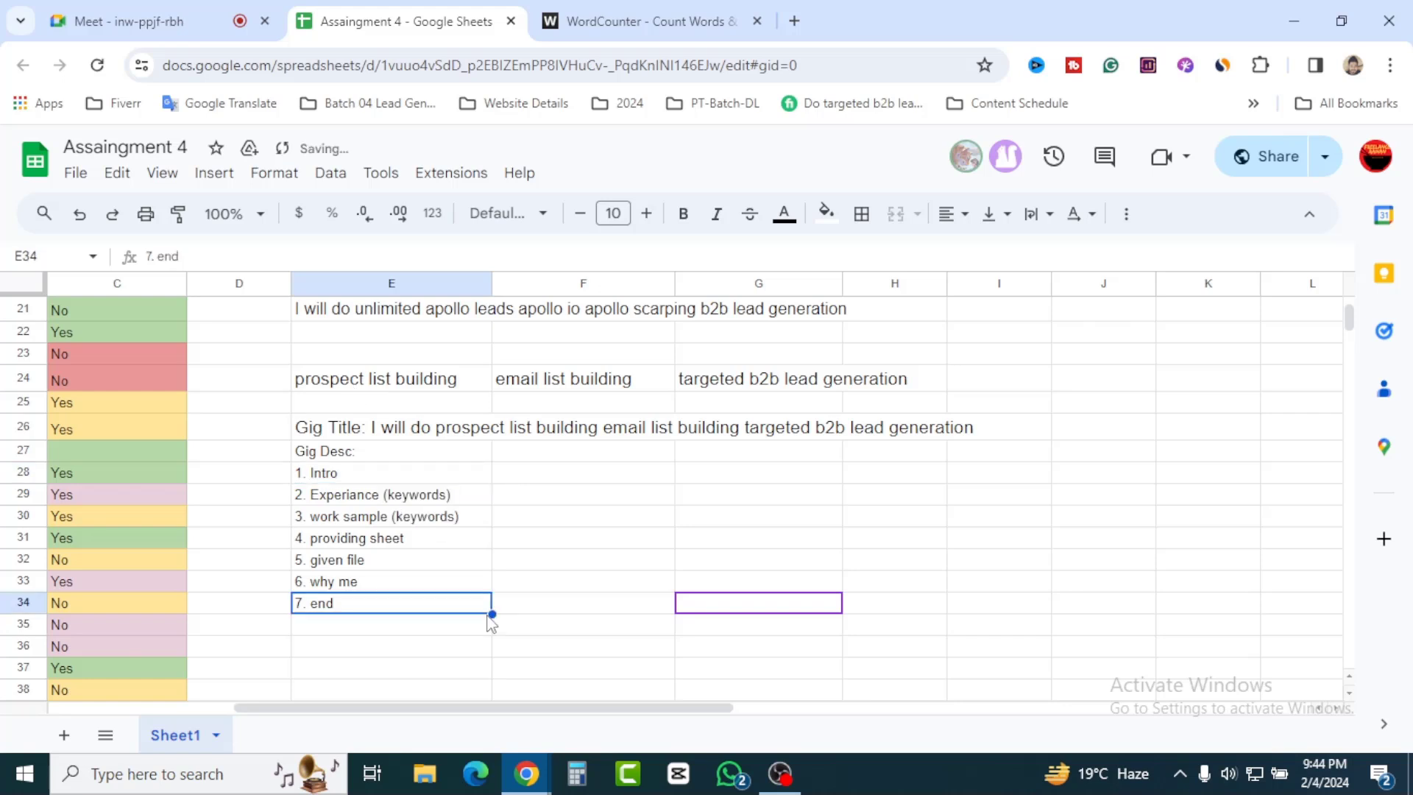
# Step: Pick out "targeted b2b lead generation" in the gig title in E26 and append 1 to the work sample item in E30
pyautogui.click(403, 433)
pyautogui.doubleClick(403, 433)
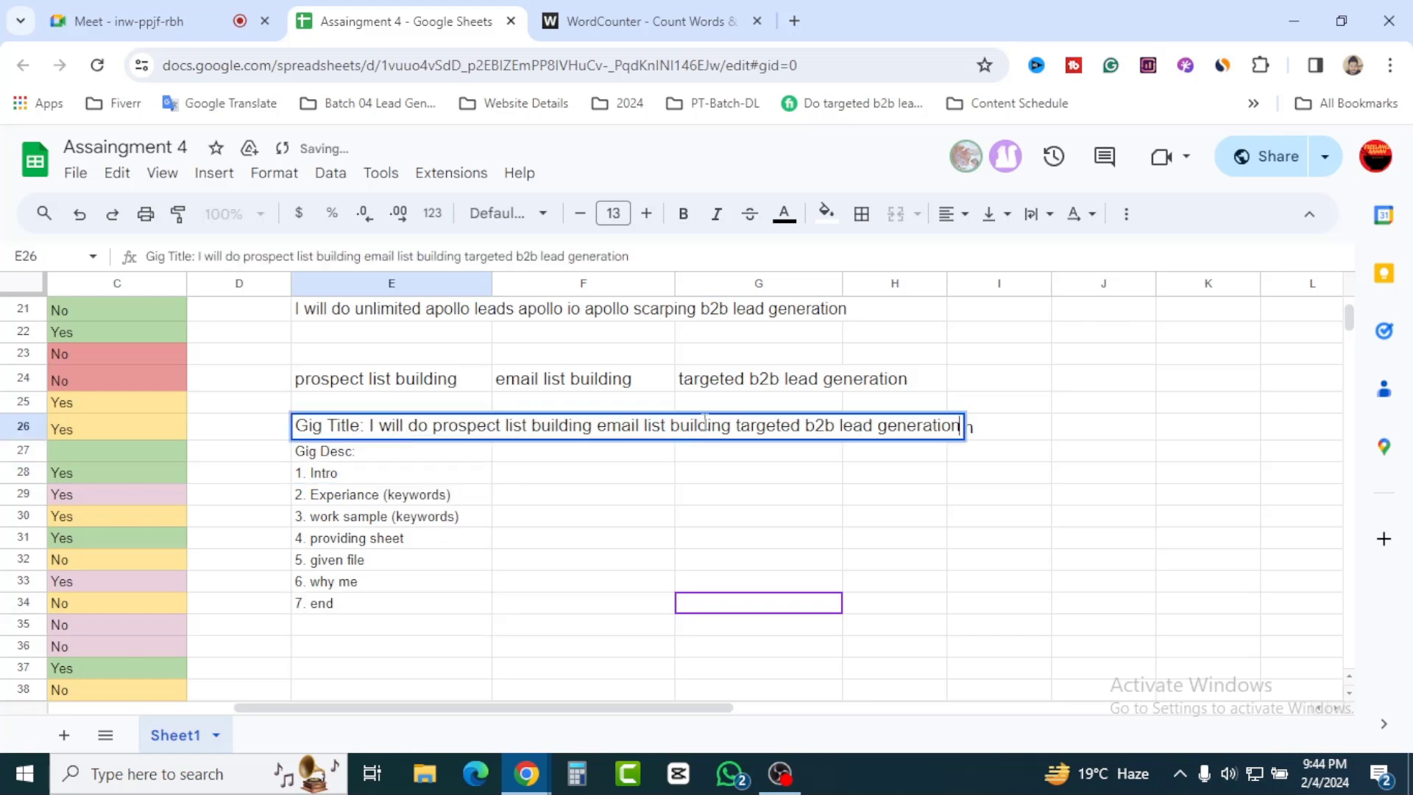
pyautogui.moveTo(739, 427); pyautogui.dragTo(965, 436)
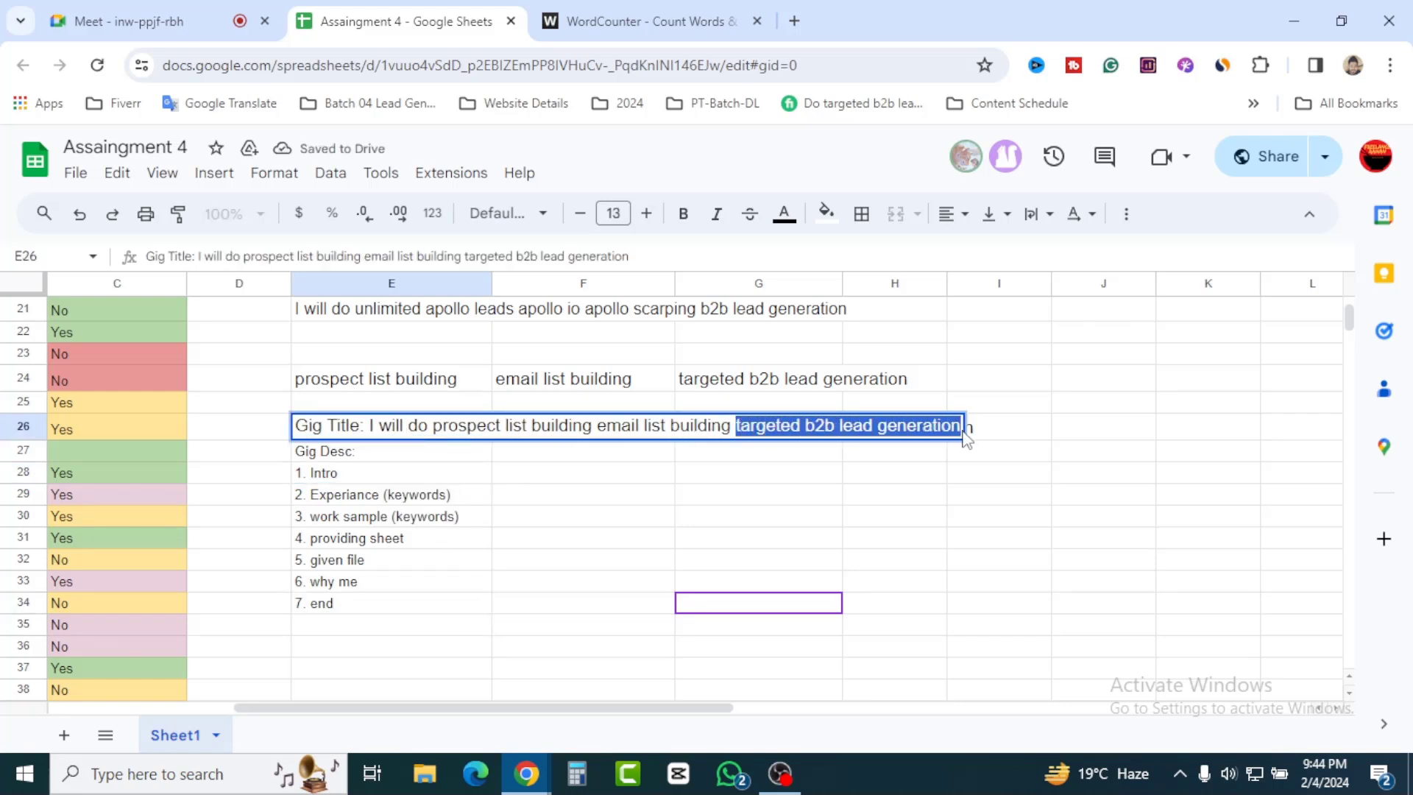
pyautogui.doubleClick(431, 518)
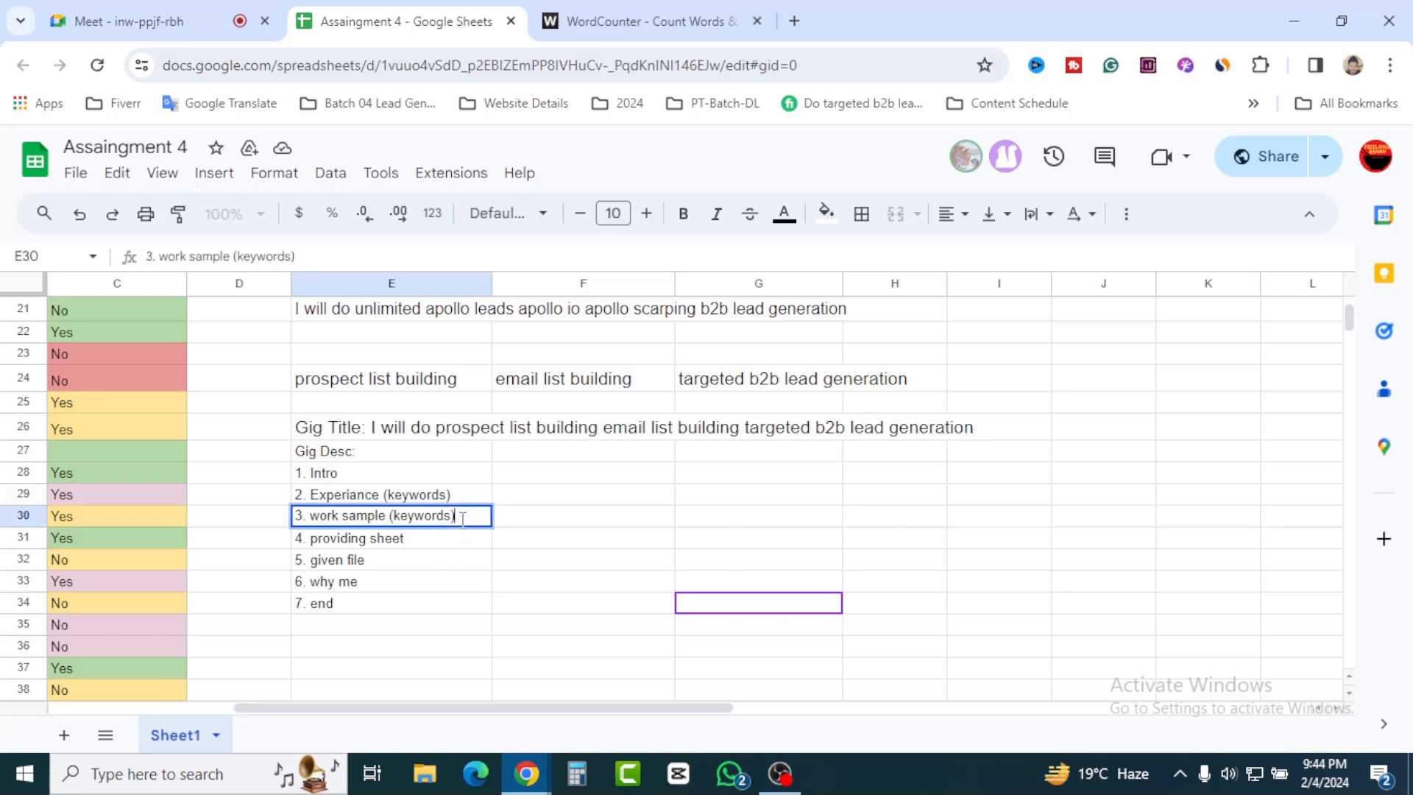
pyautogui.write('1')
pyautogui.click(469, 589)
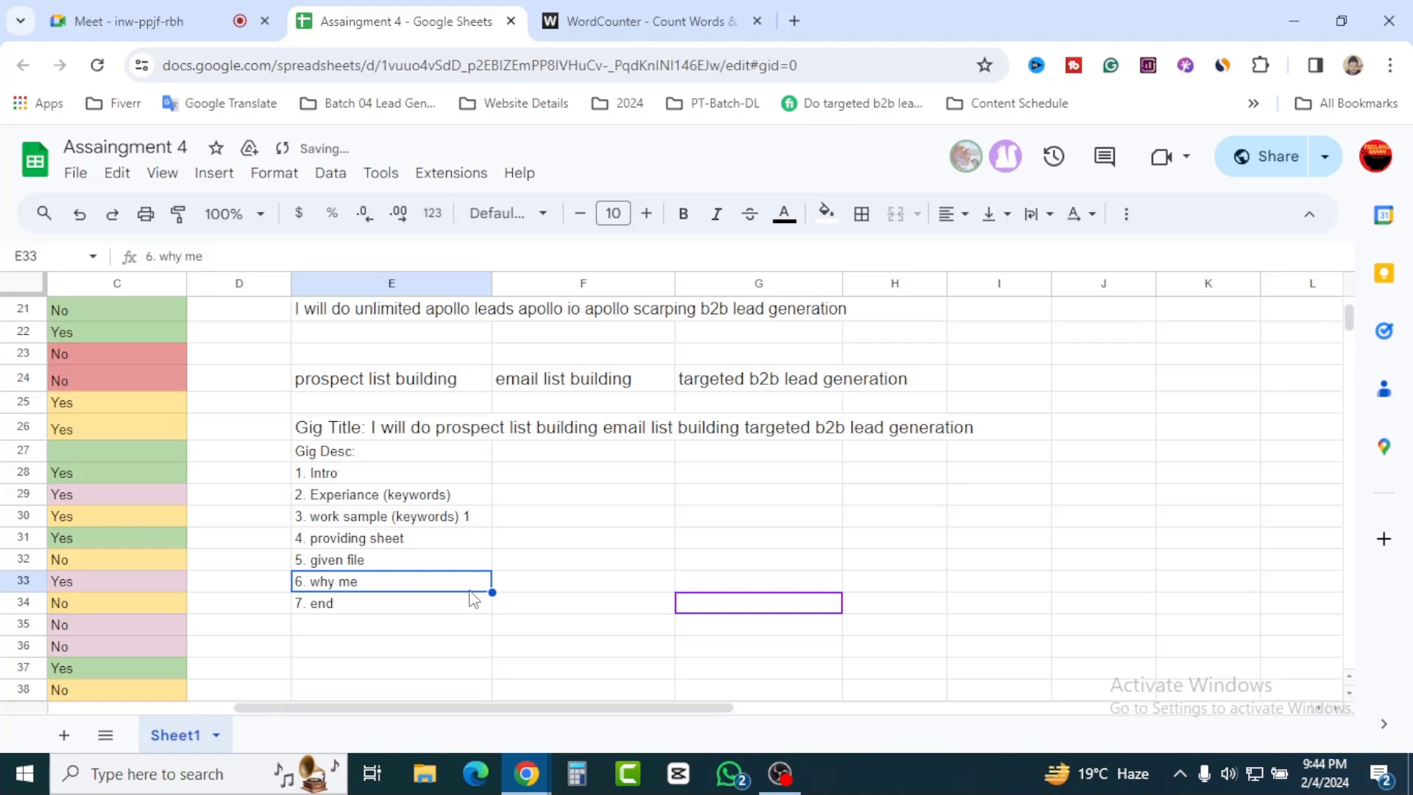
# Step: Append 3 to the "2. Experiance (keywords)" item in E29
pyautogui.doubleClick(465, 496)
pyautogui.write('2')
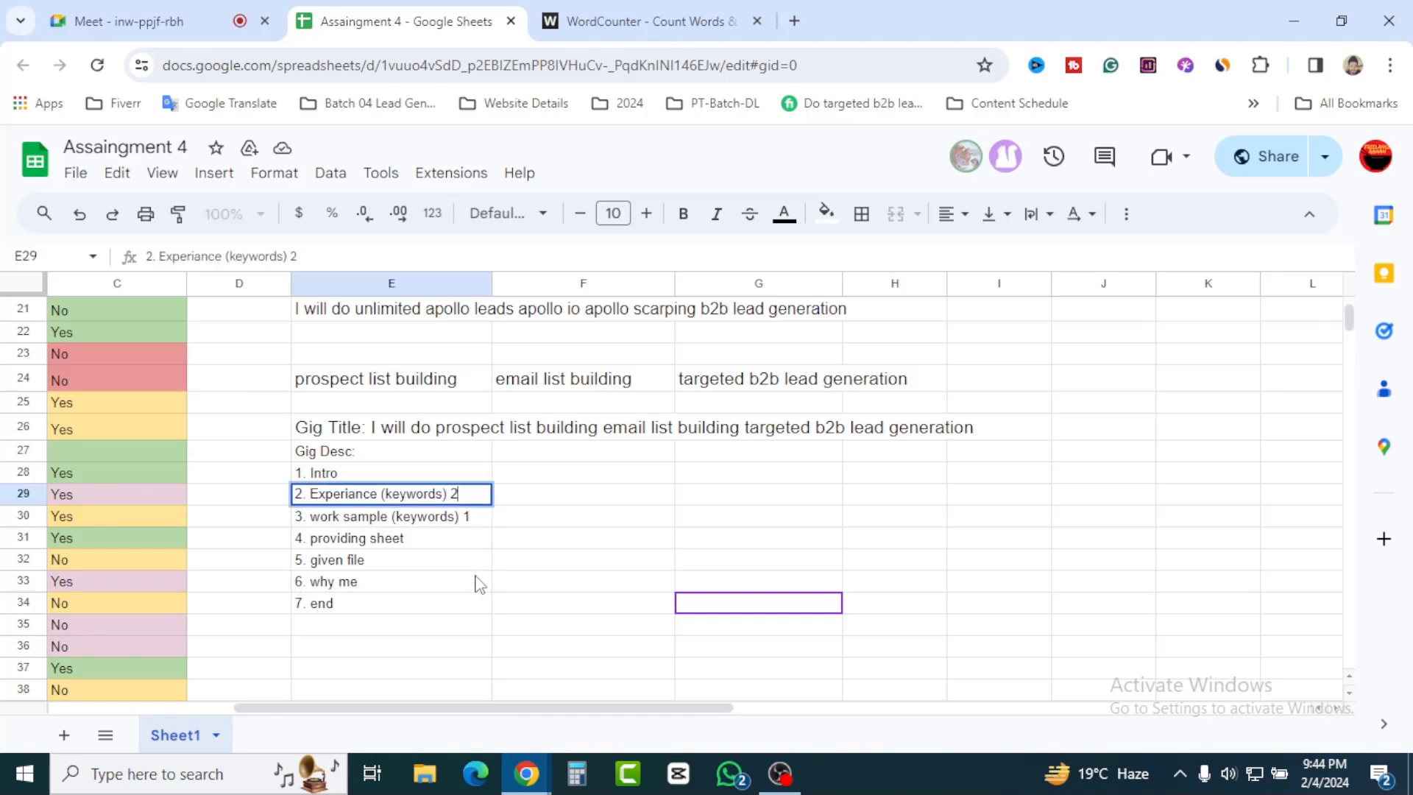
pyautogui.press('BackSpace')
pyautogui.write('3')
pyautogui.click(449, 609)
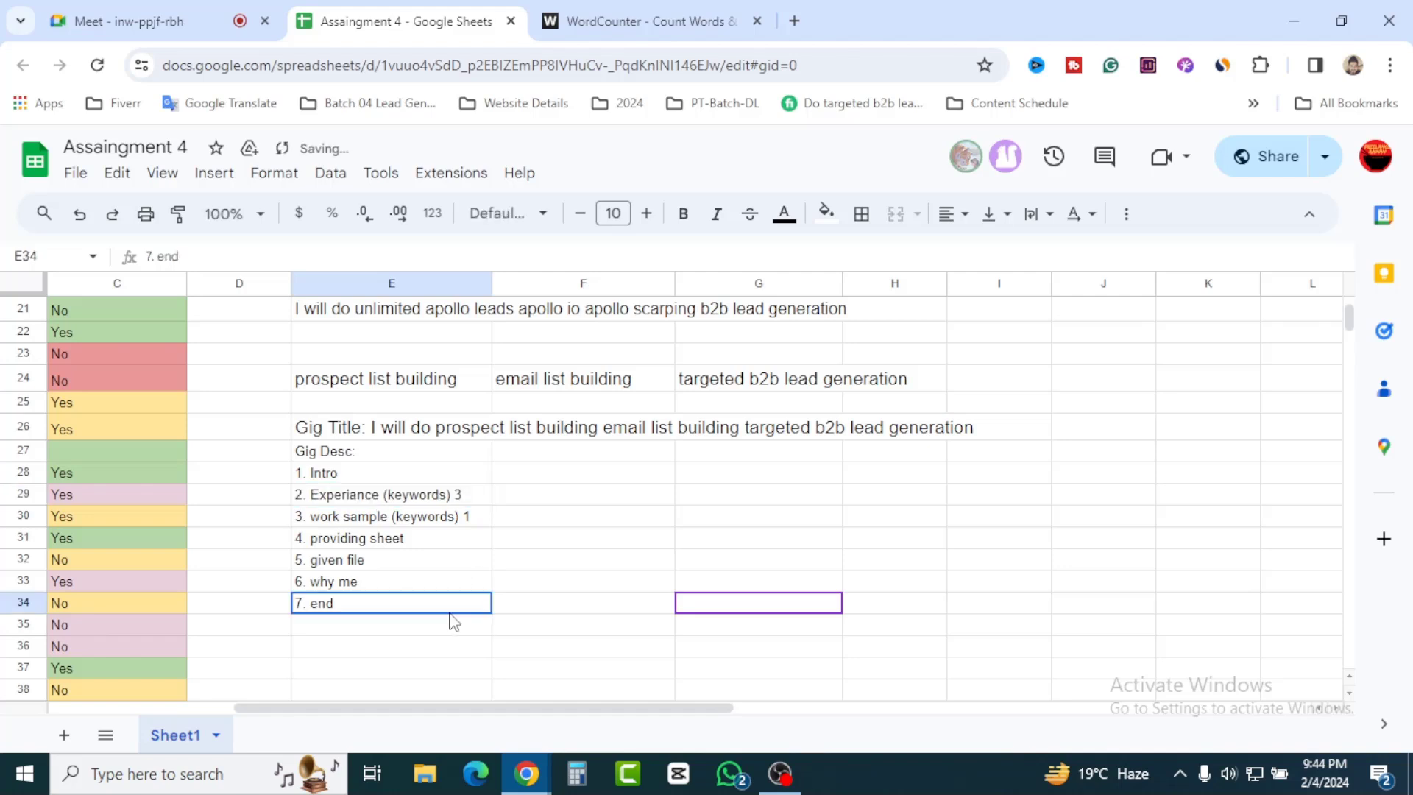
# Step: Go through the keyword phrases in E24, F24 and G24 and the outline items in E31 through E34
pyautogui.click(379, 382)
pyautogui.click(545, 384)
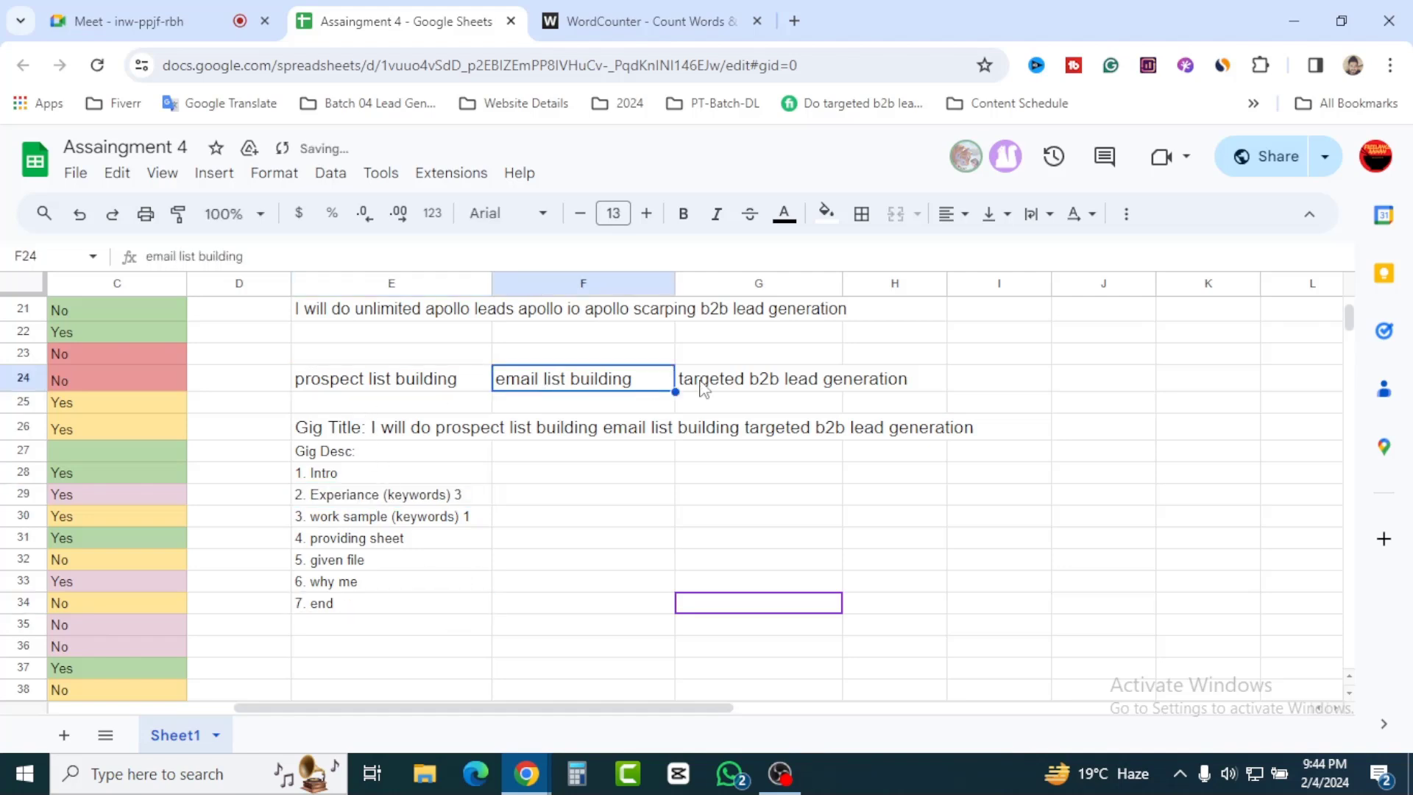
pyautogui.click(762, 385)
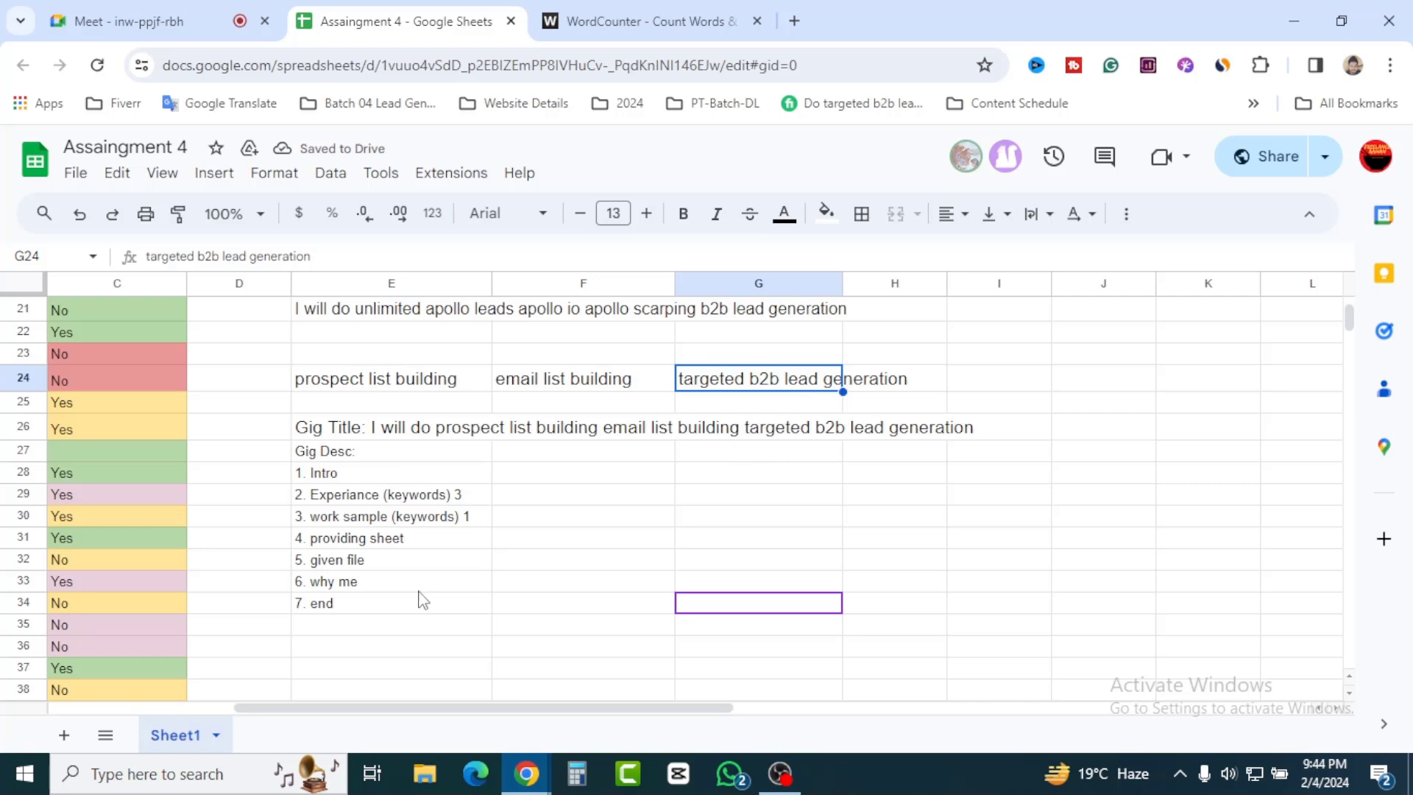
pyautogui.click(379, 547)
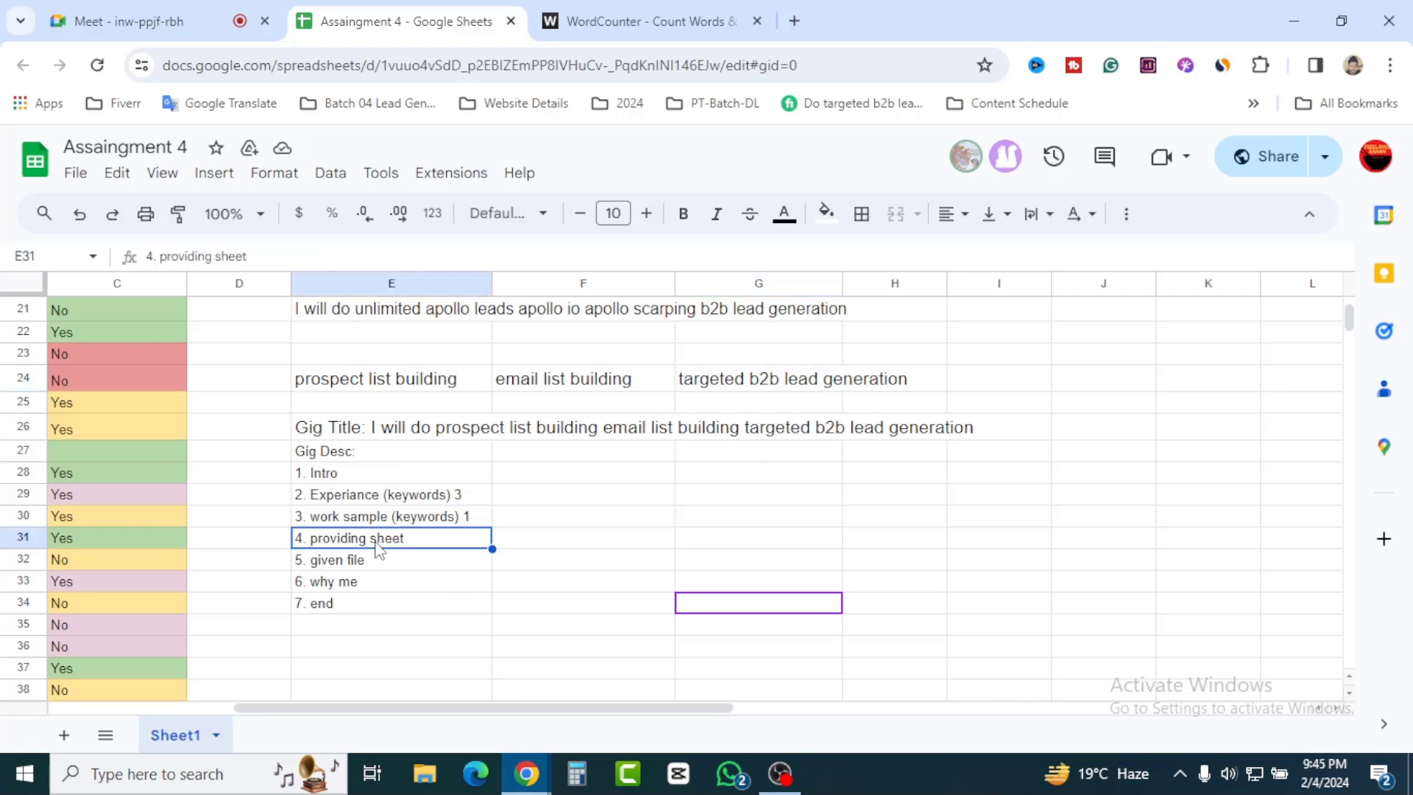
pyautogui.click(350, 568)
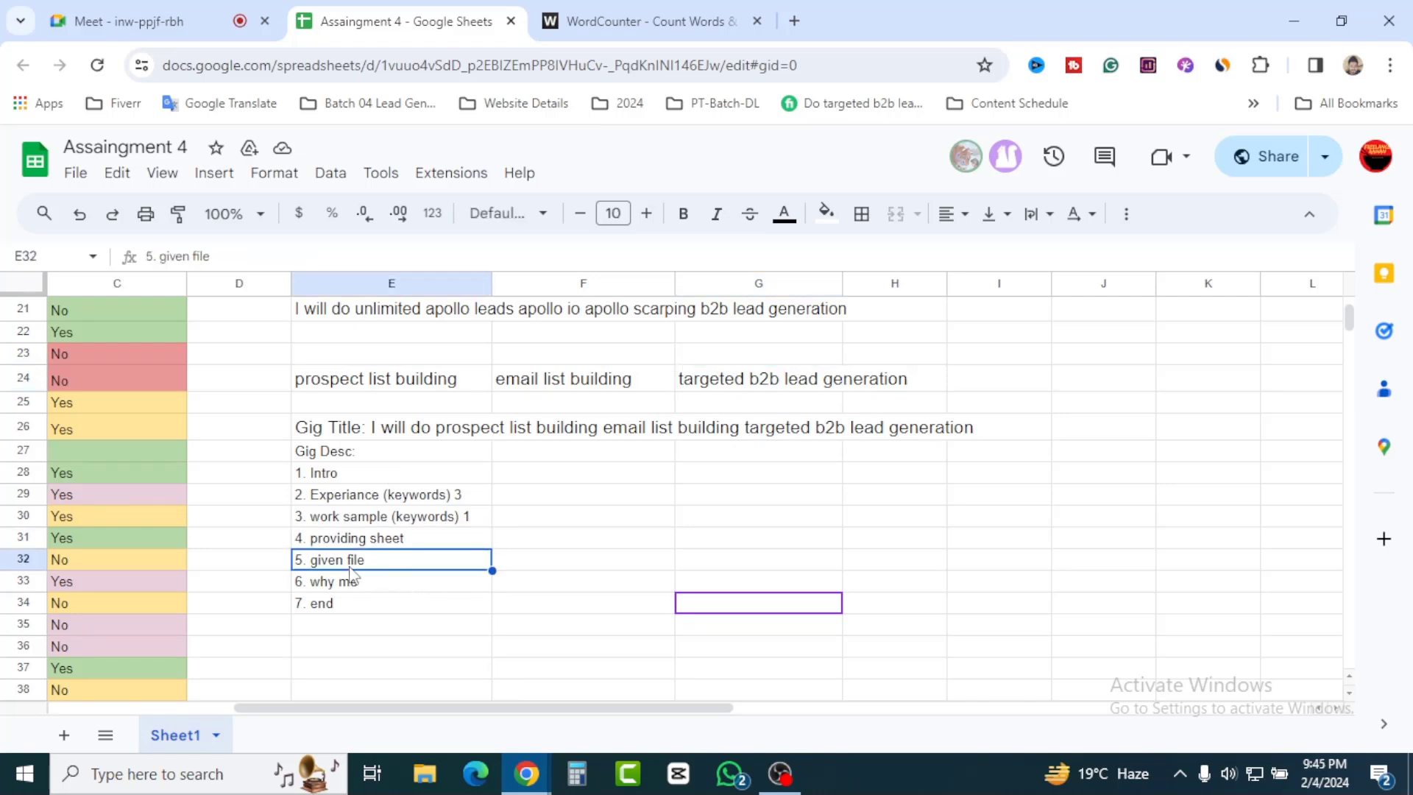
pyautogui.click(360, 589)
pyautogui.click(375, 608)
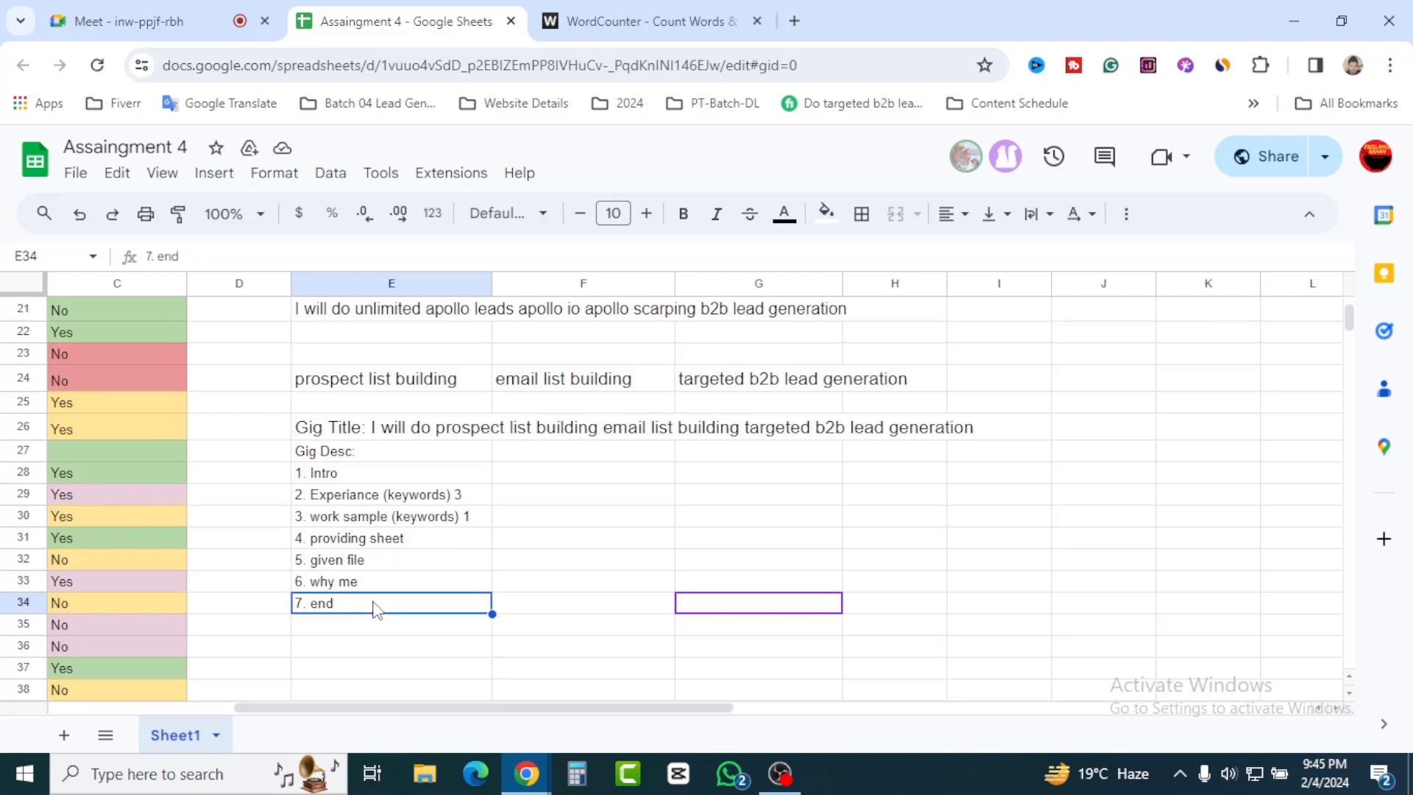
pyautogui.click(417, 653)
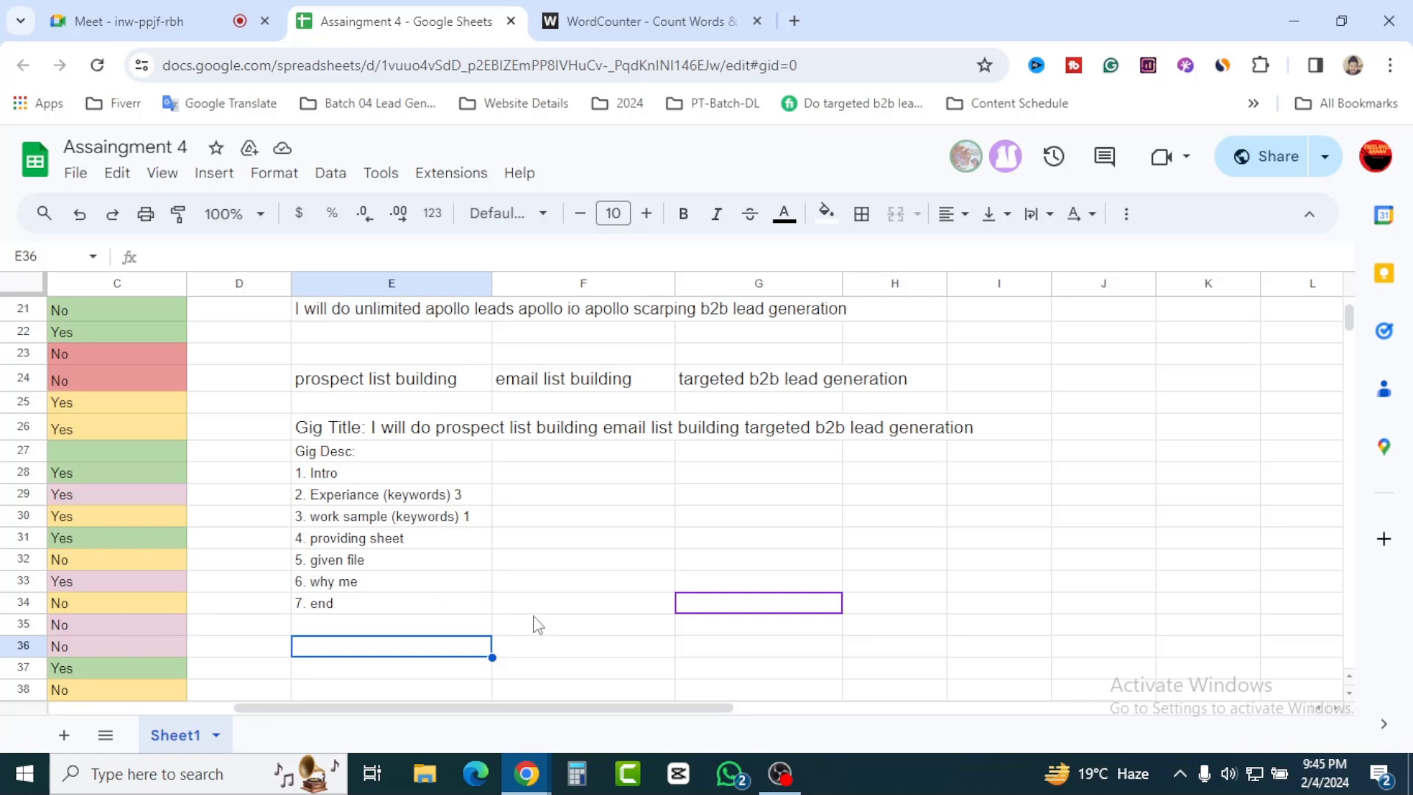
# Step: Examine the gig description outline from its heading in E27 down to the end item in E34
pyautogui.click(555, 632)
pyautogui.click(362, 452)
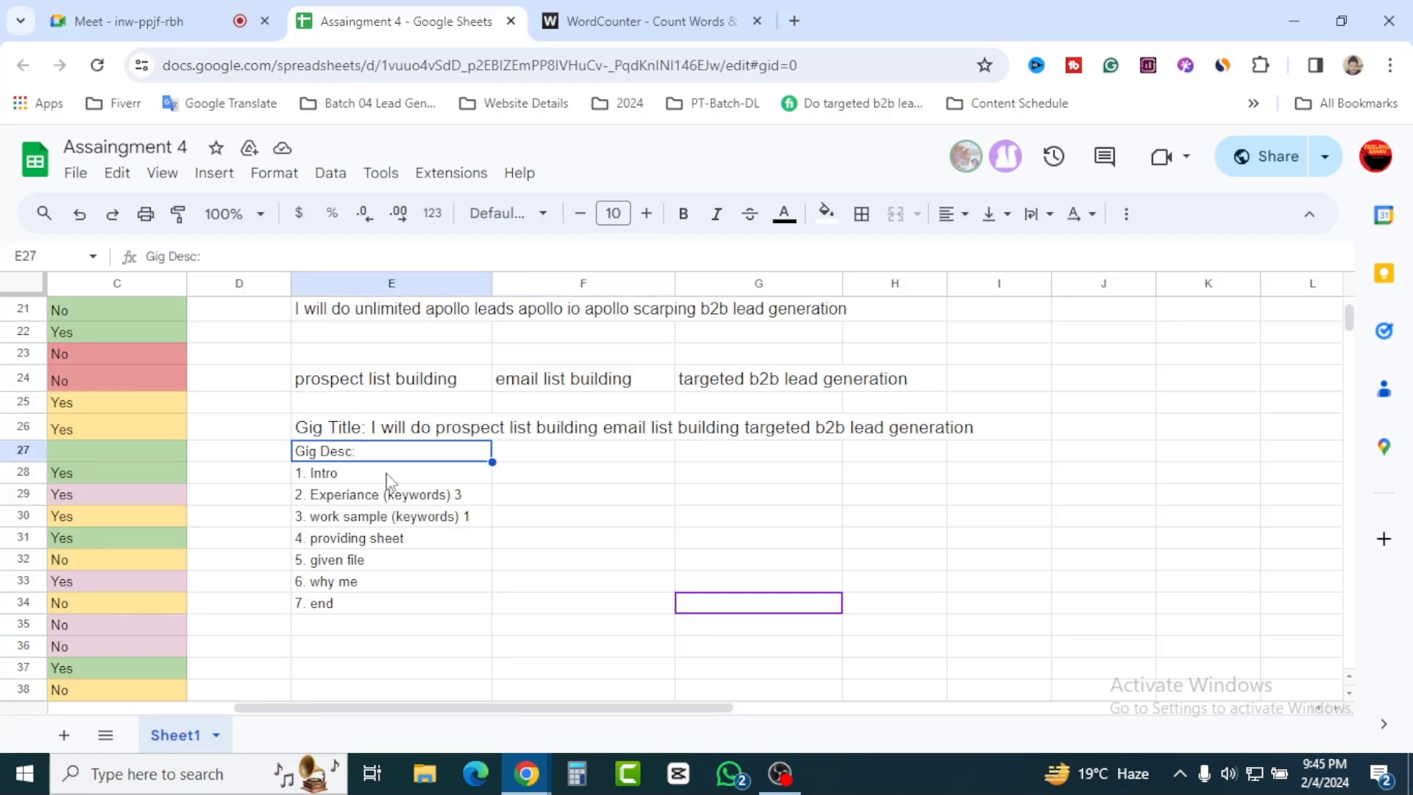
pyautogui.click(384, 611)
pyautogui.moveTo(390, 652); pyautogui.dragTo(378, 482)
pyautogui.click(581, 582)
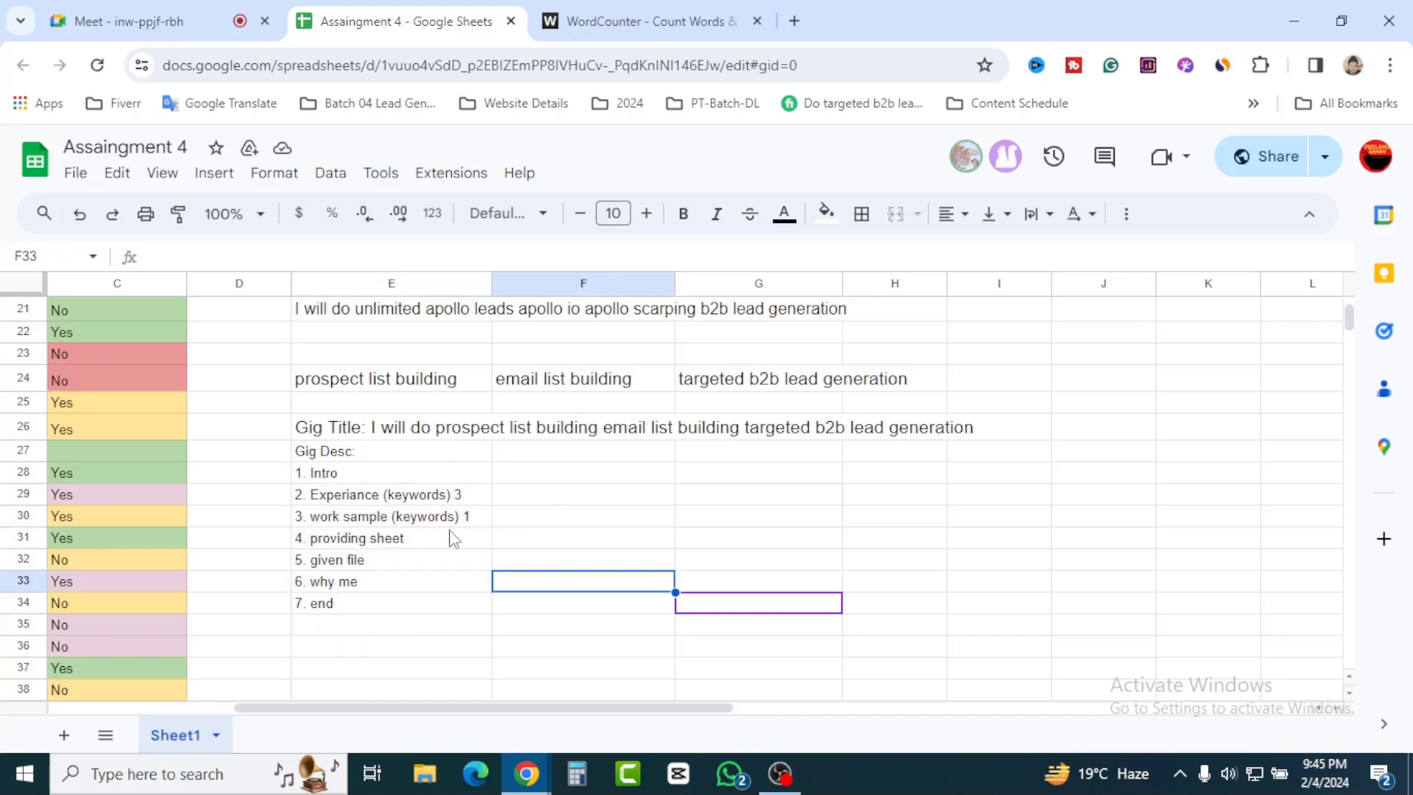
# Step: Enter the heading FAQ in E36, below the gig description outline
pyautogui.click(370, 647)
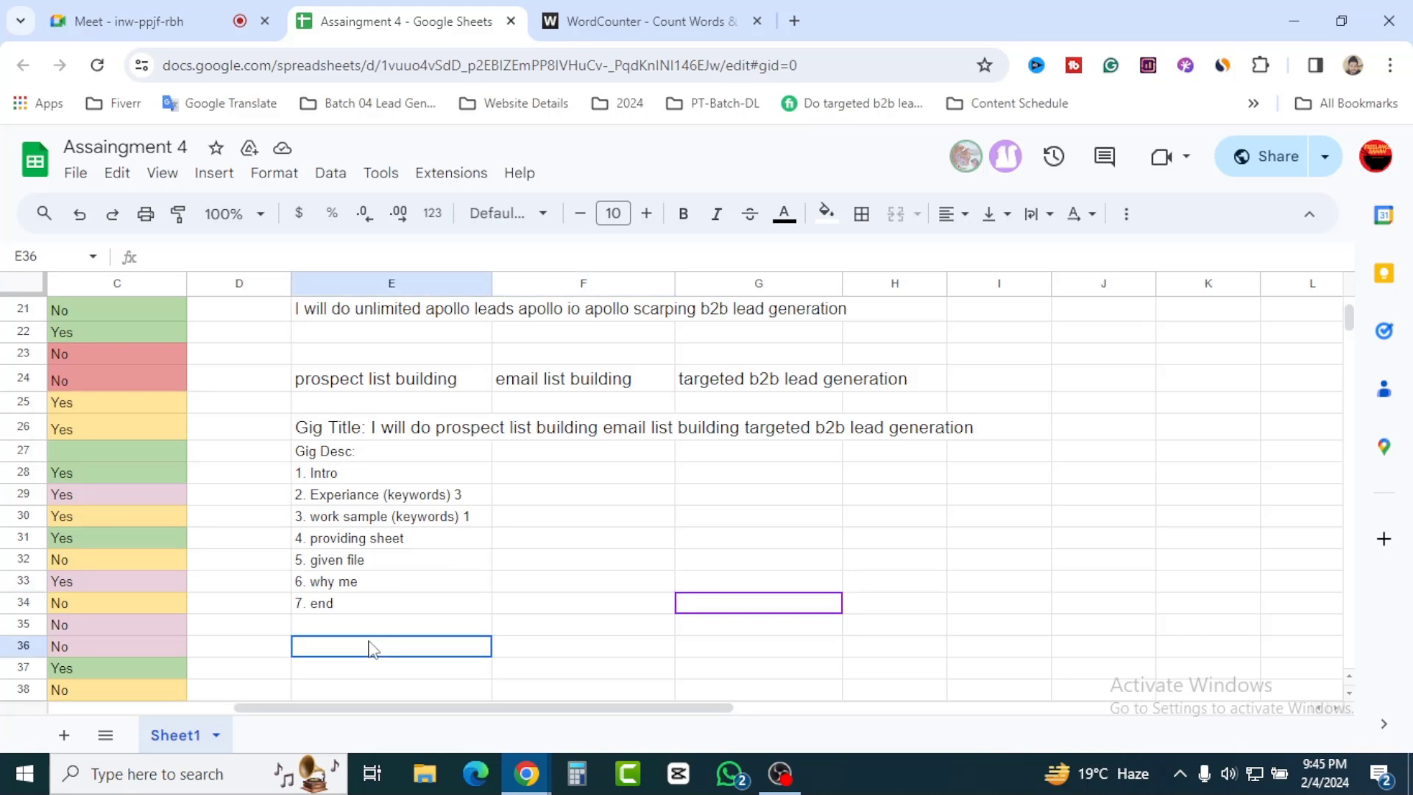
pyautogui.scroll(-1, 442, 597)
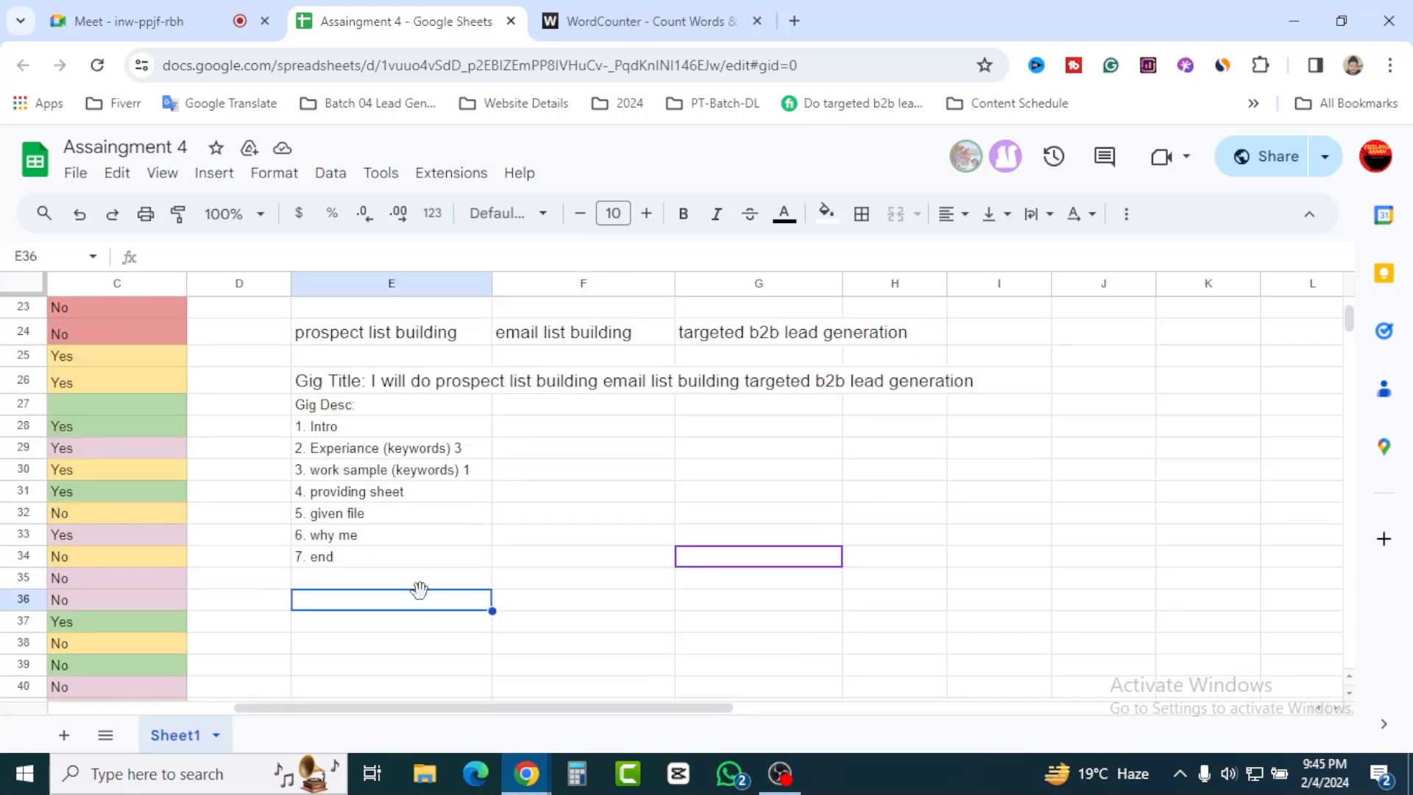
pyautogui.click(393, 648)
pyautogui.doubleClick(337, 604)
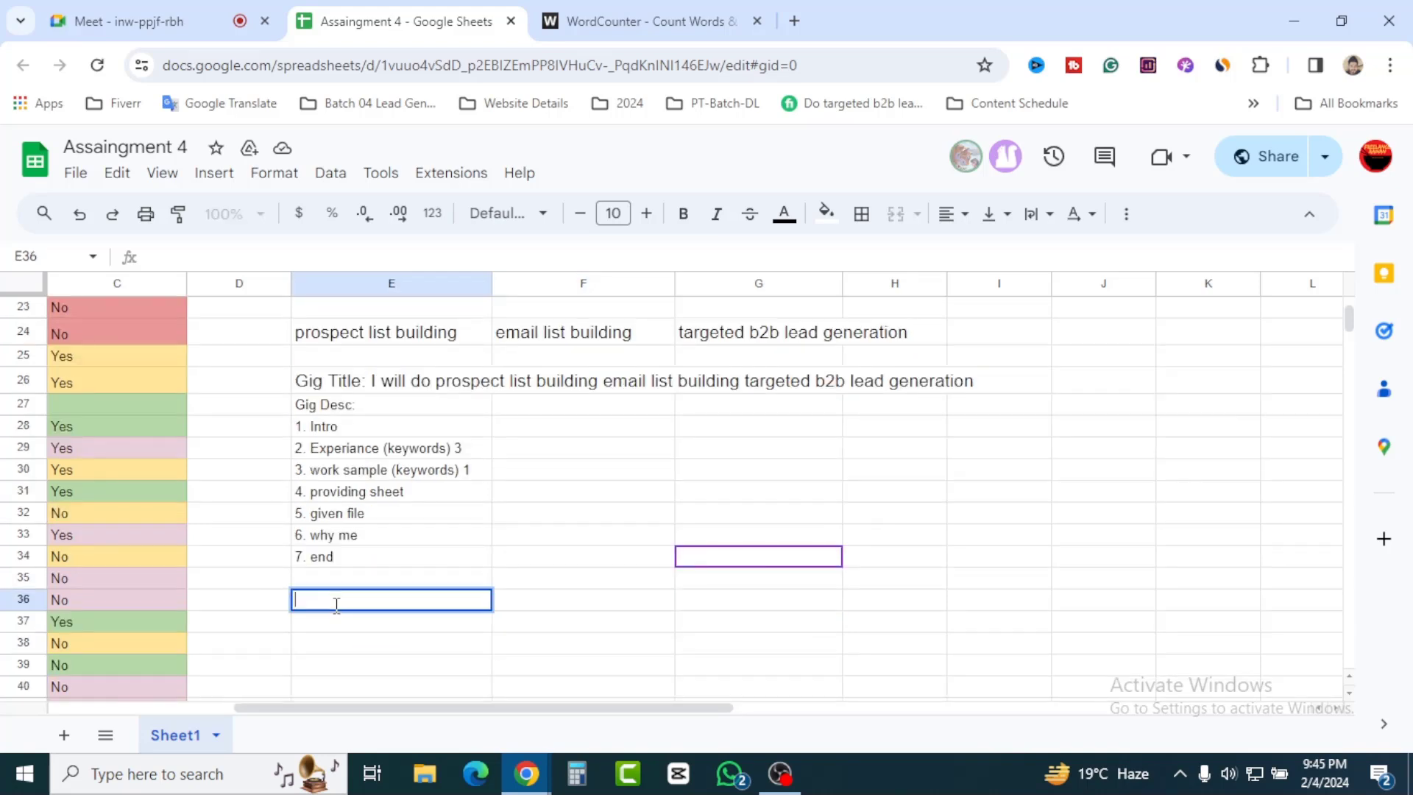
pyautogui.write('FAQ')
pyautogui.click(416, 652)
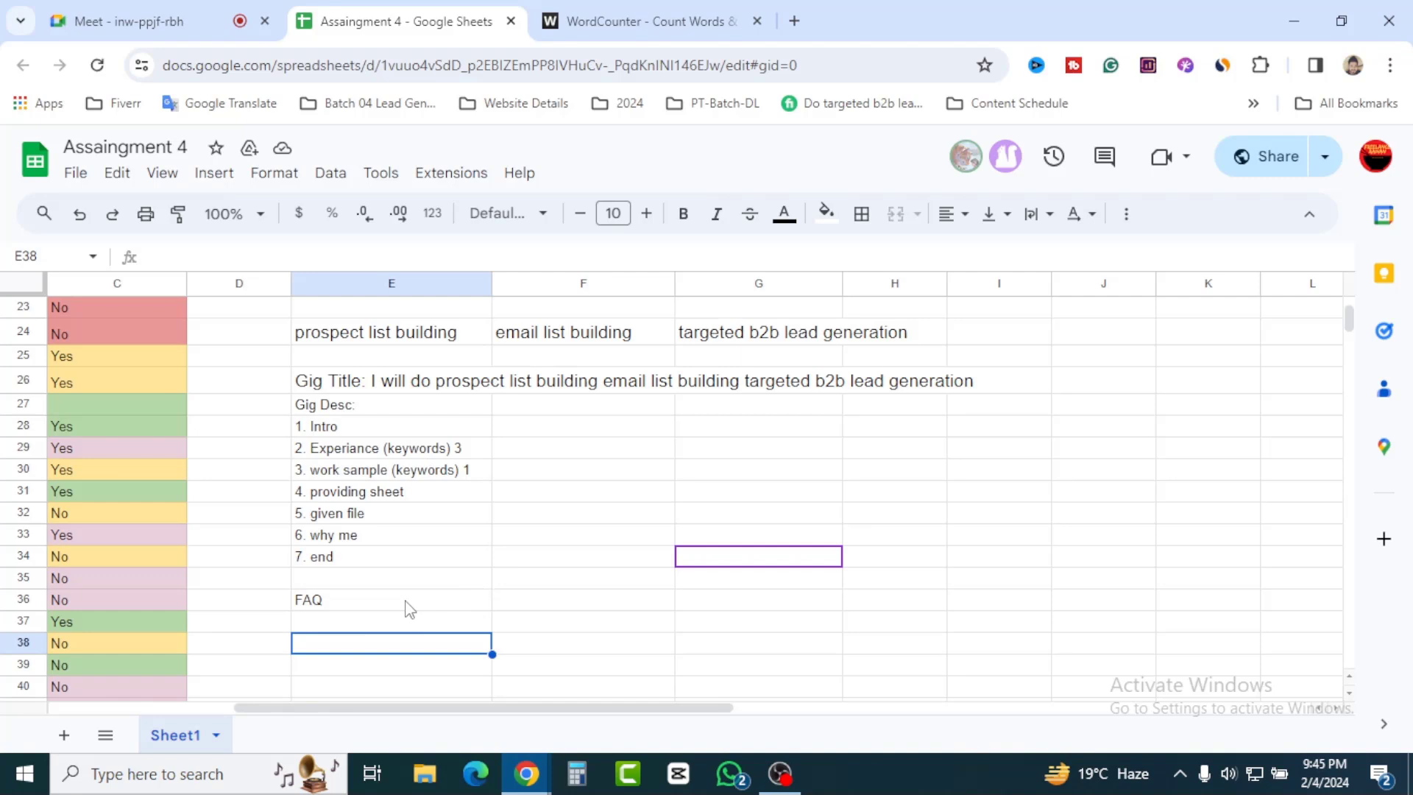
# Step: Append -10 to the FAQ heading so that E36 reads "FAQ -10"
pyautogui.click(346, 612)
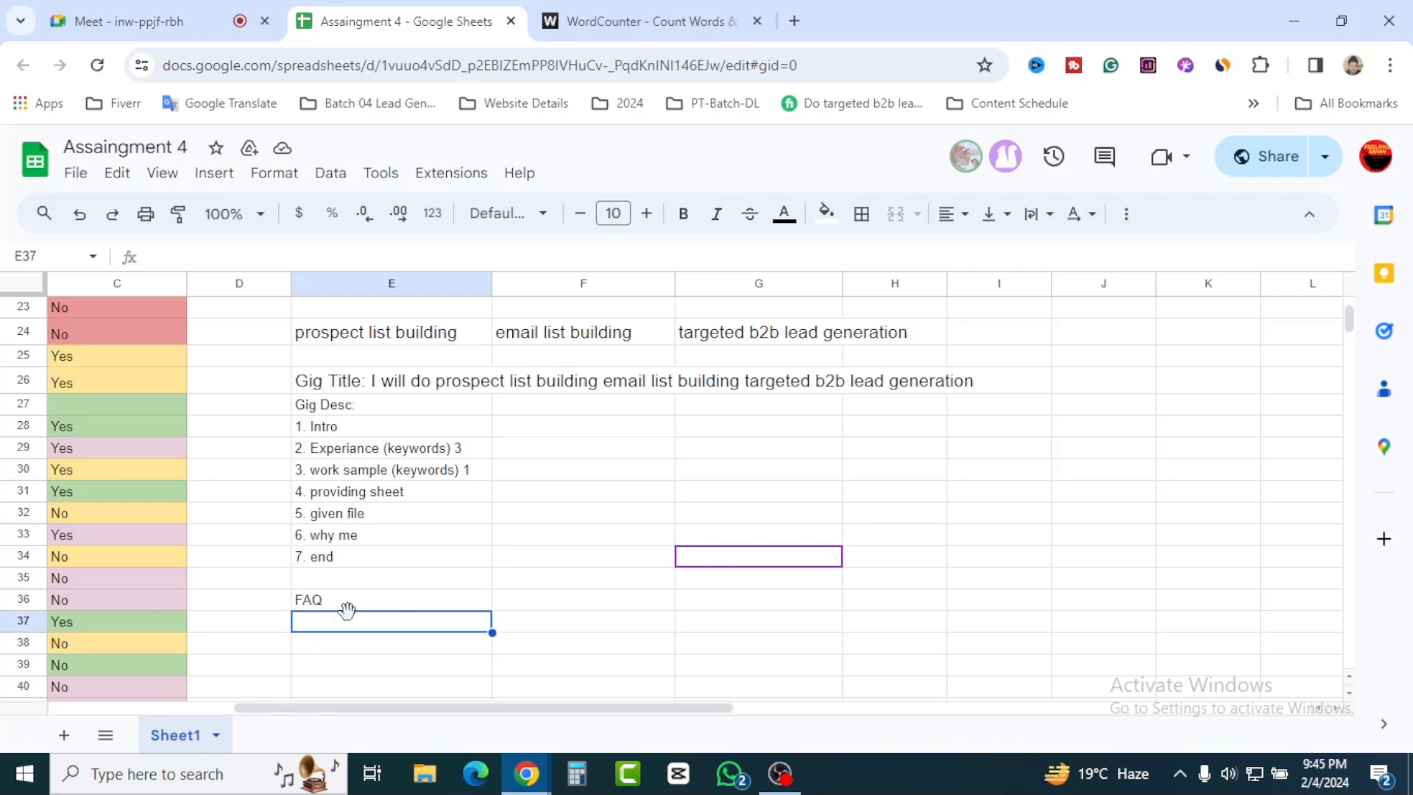
pyautogui.click(338, 655)
pyautogui.click(329, 628)
pyautogui.doubleClick(328, 622)
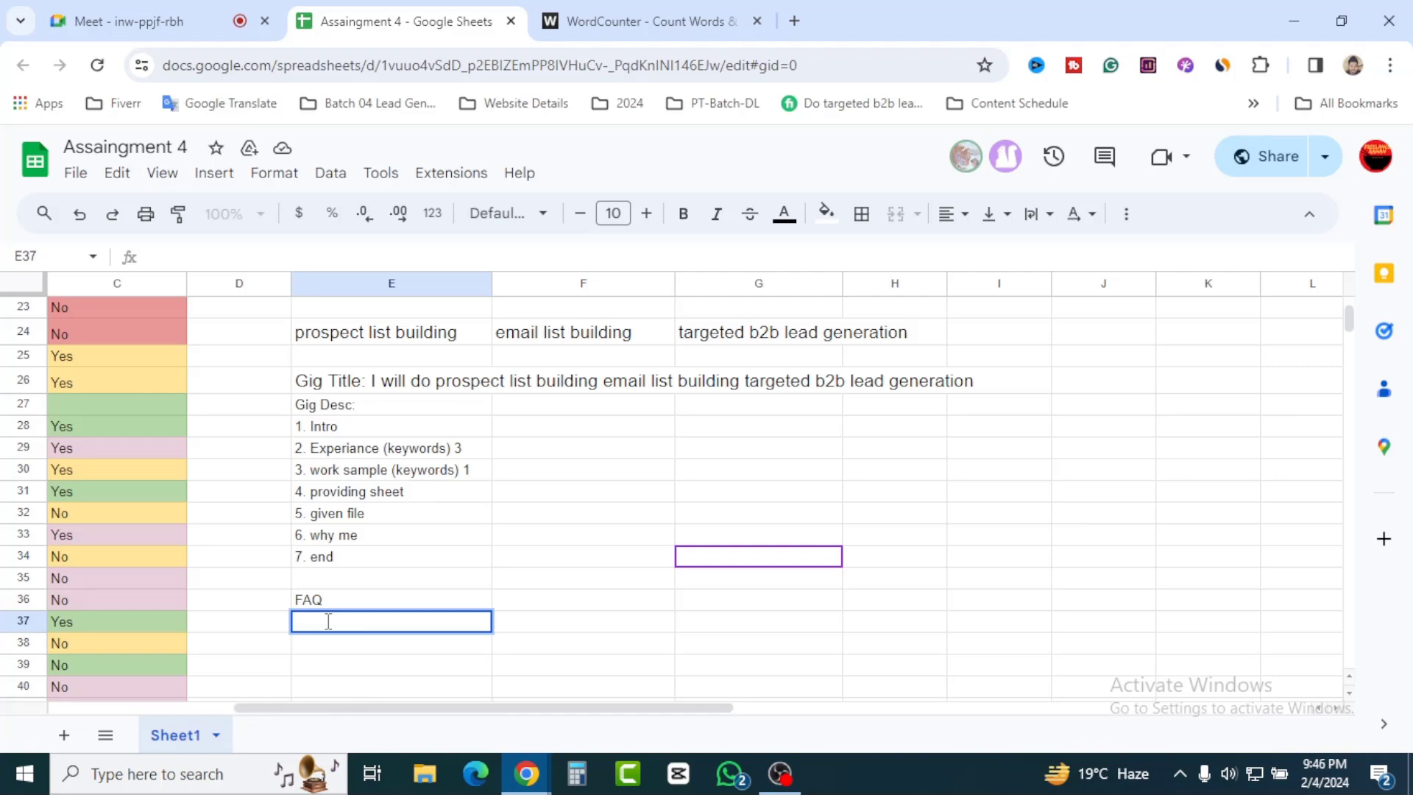
pyautogui.write('10')
pyautogui.press('Return')
pyautogui.click(462, 624)
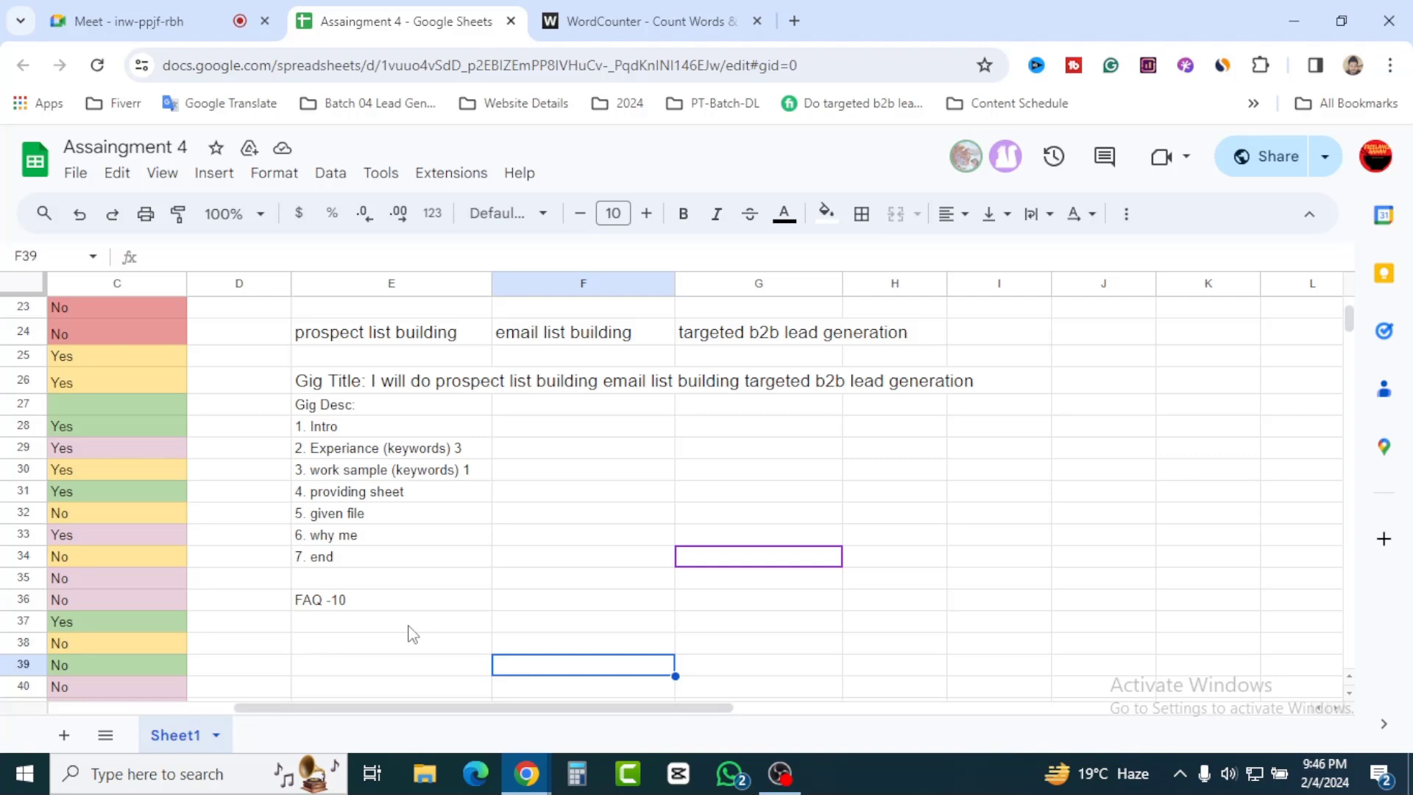
# Step: Enter the FAQ items "1. unlimited revision" in E37 and "2. sample" in E38
pyautogui.doubleClick(410, 624)
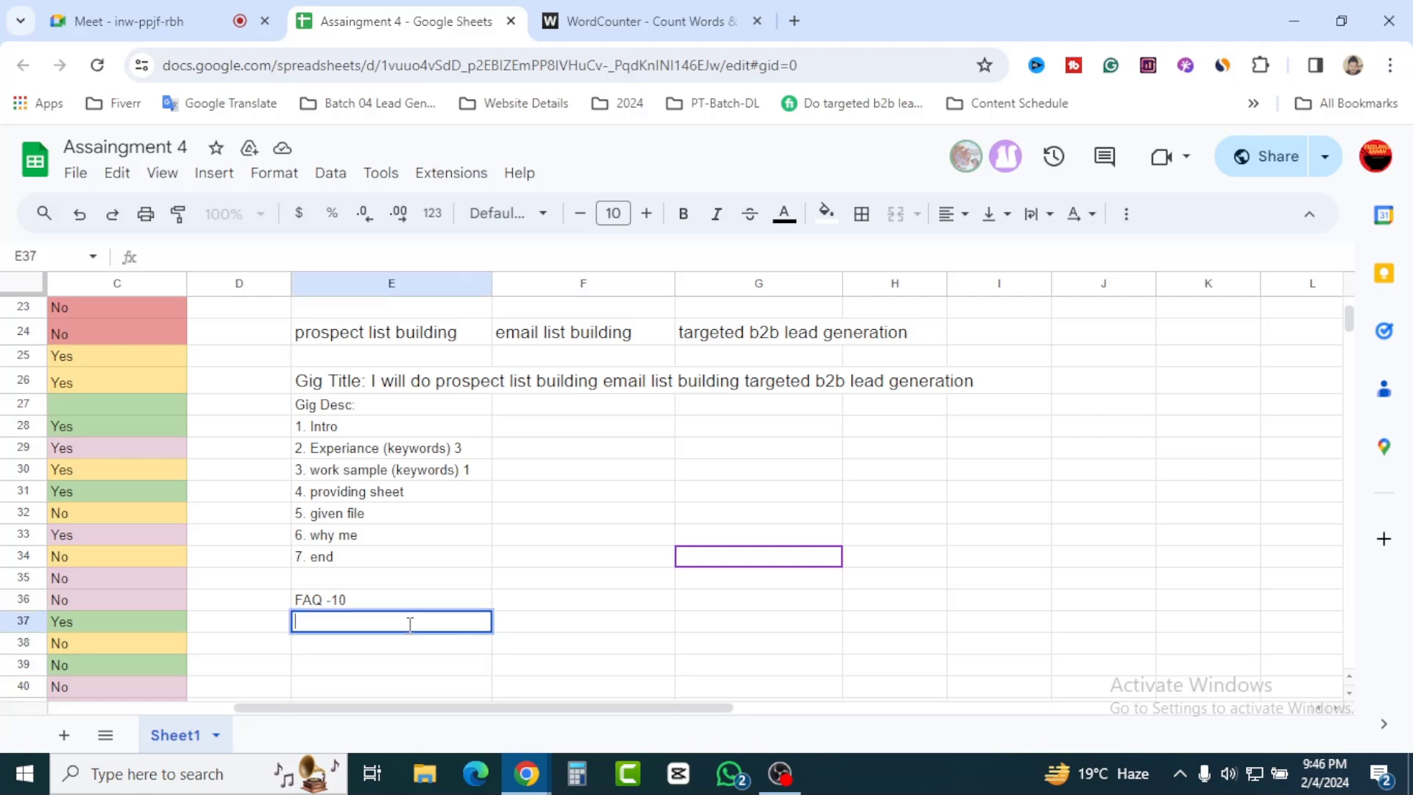
pyautogui.write('1. unlimited revision')
pyautogui.press('Return')
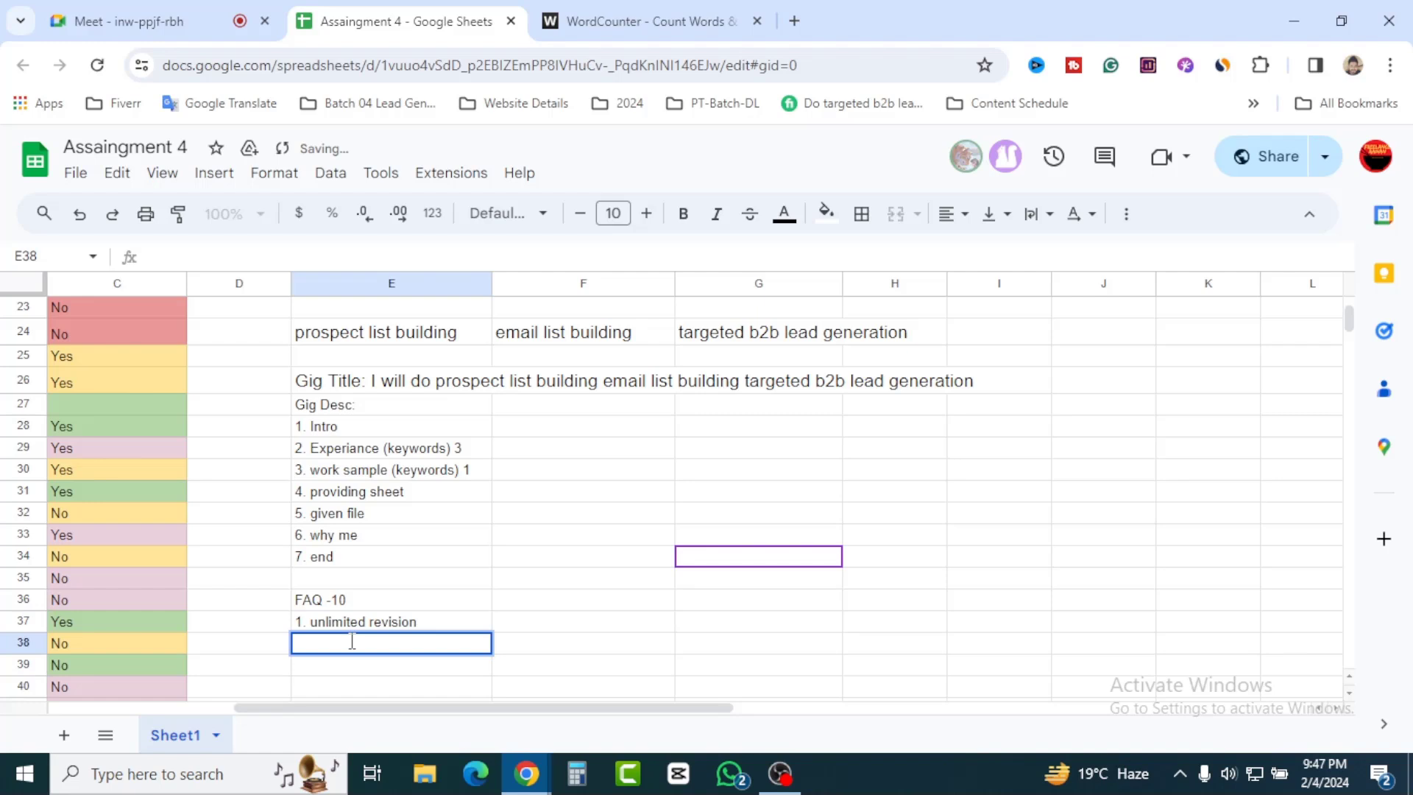
pyautogui.write('2')
pyautogui.click(652, 519)
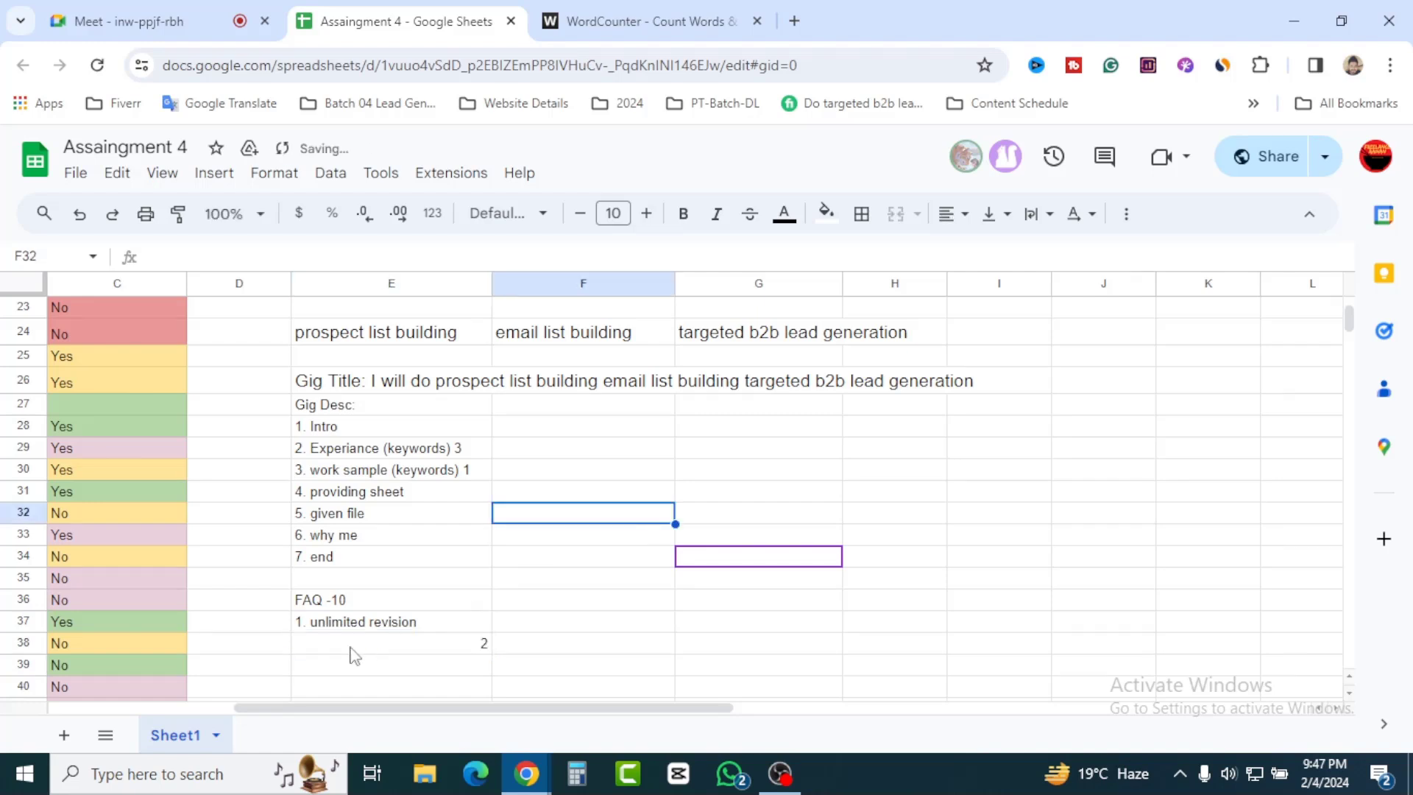
pyautogui.doubleClick(394, 645)
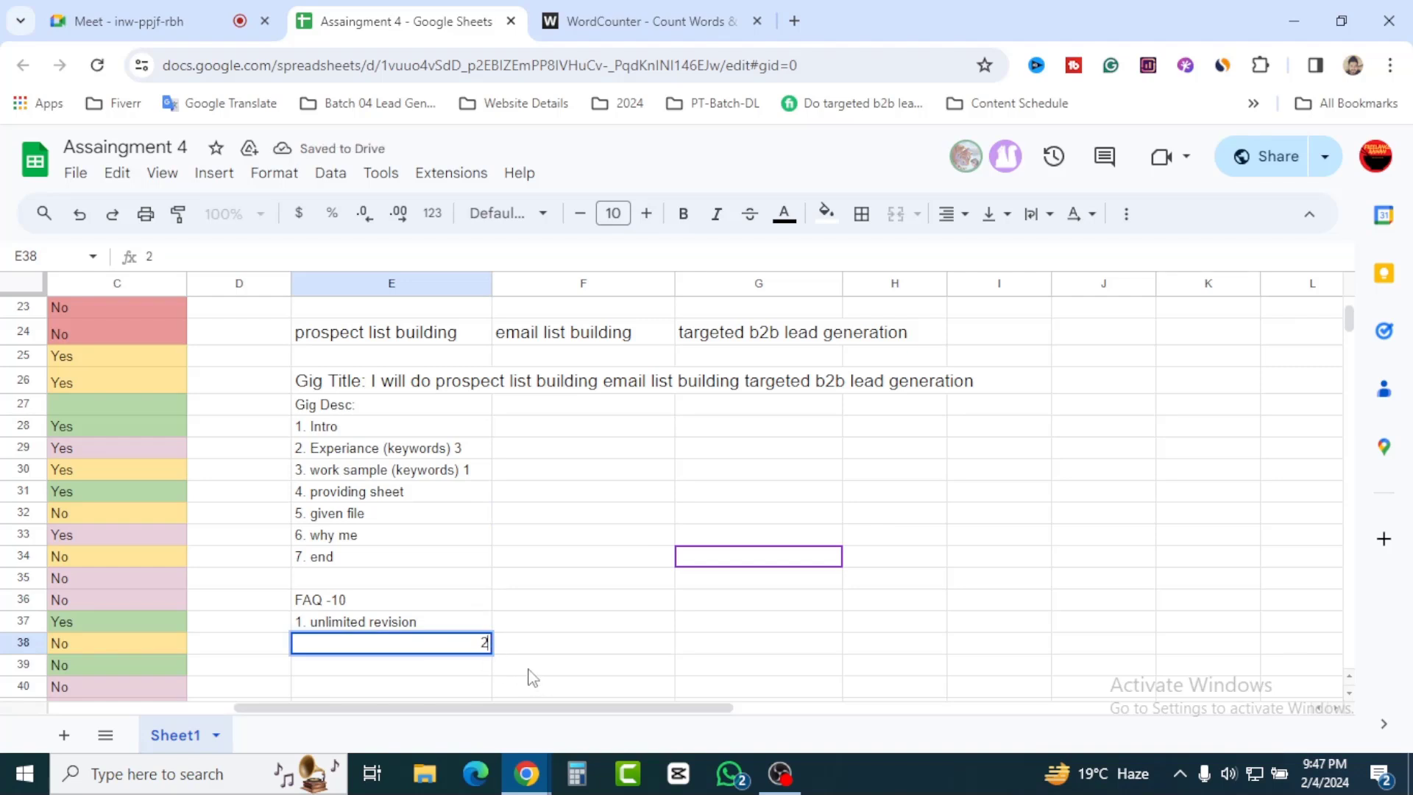
pyautogui.write('. sample')
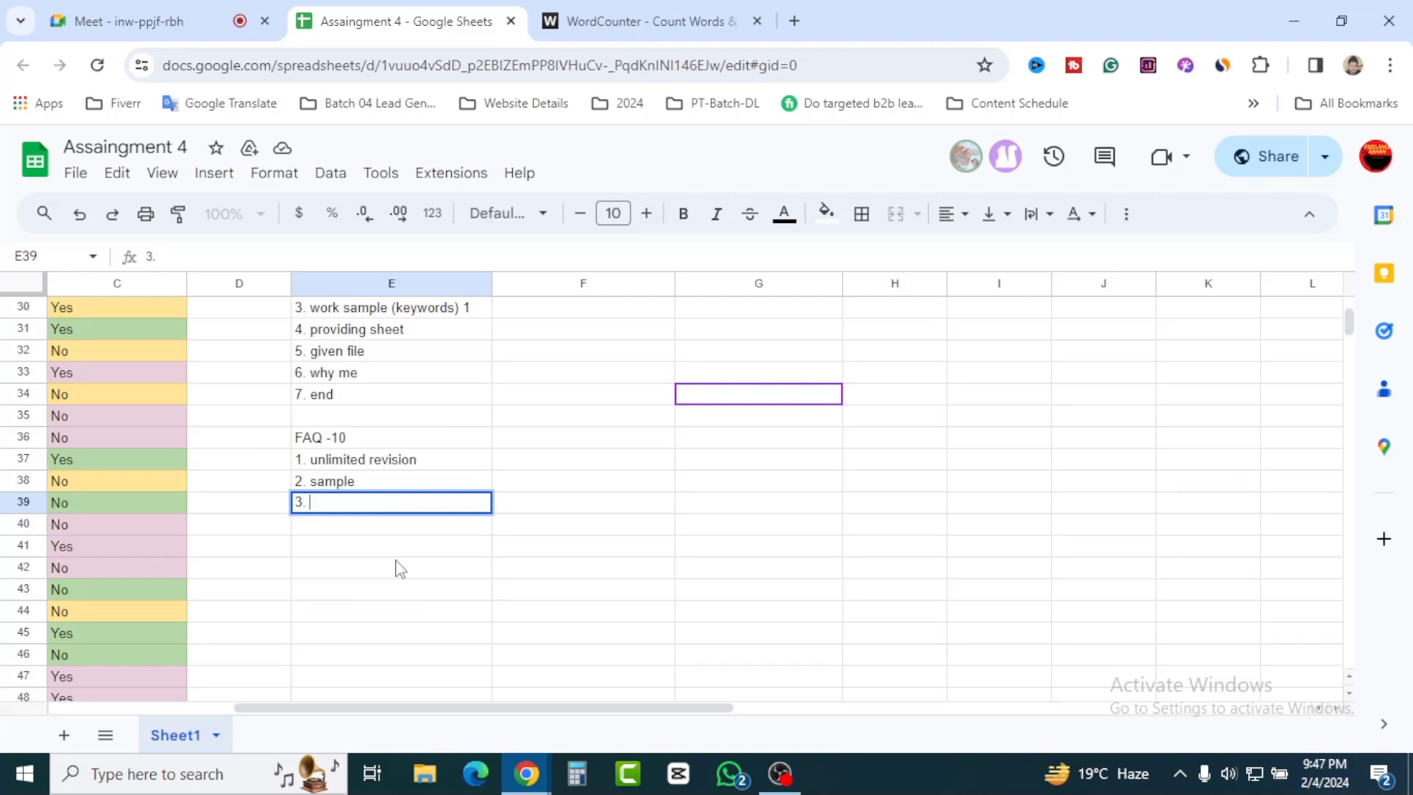
# Step: Enter the FAQ items "3. money back" in E39 and "4. long time" in E40
pyautogui.write('money back')
pyautogui.click(399, 569)
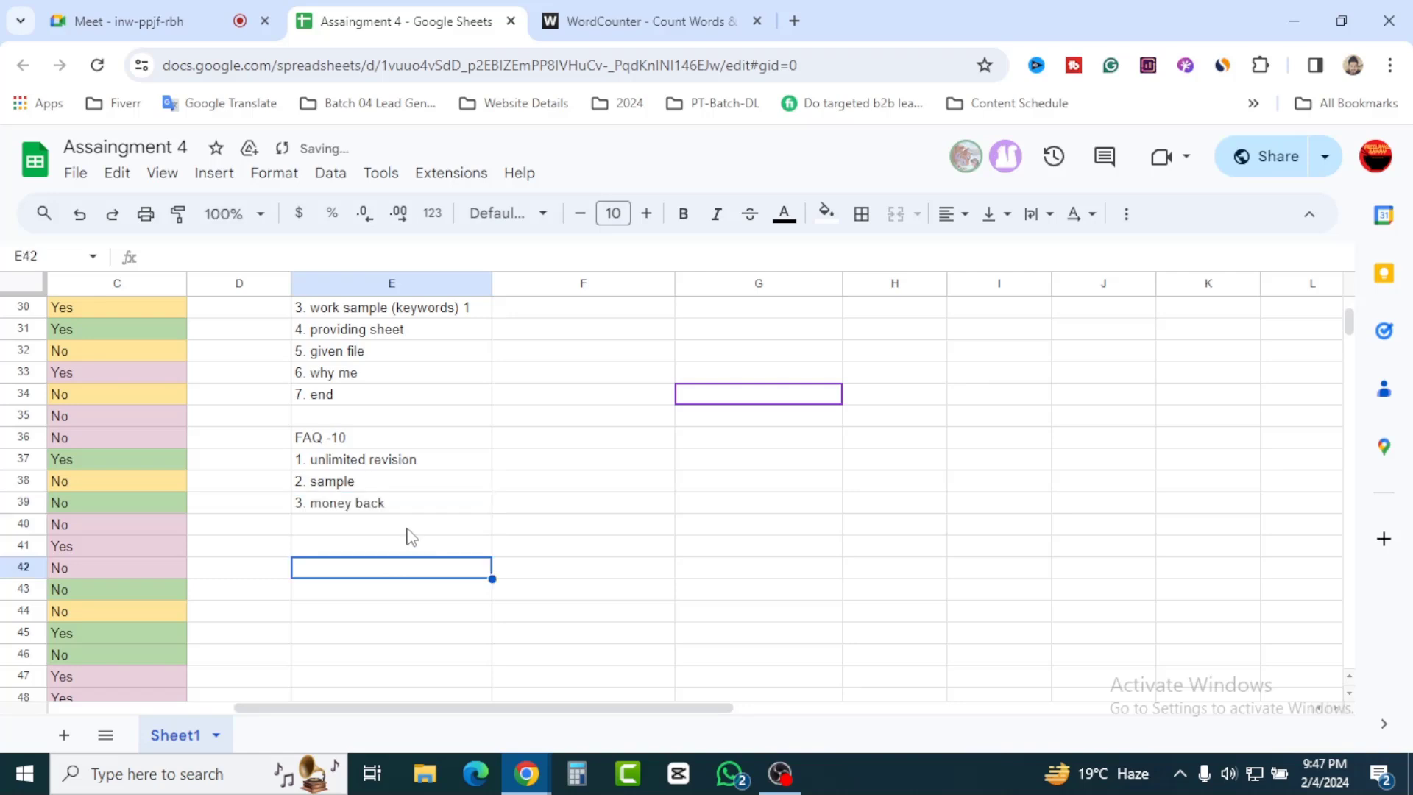
pyautogui.doubleClick(407, 527)
pyautogui.write('4')
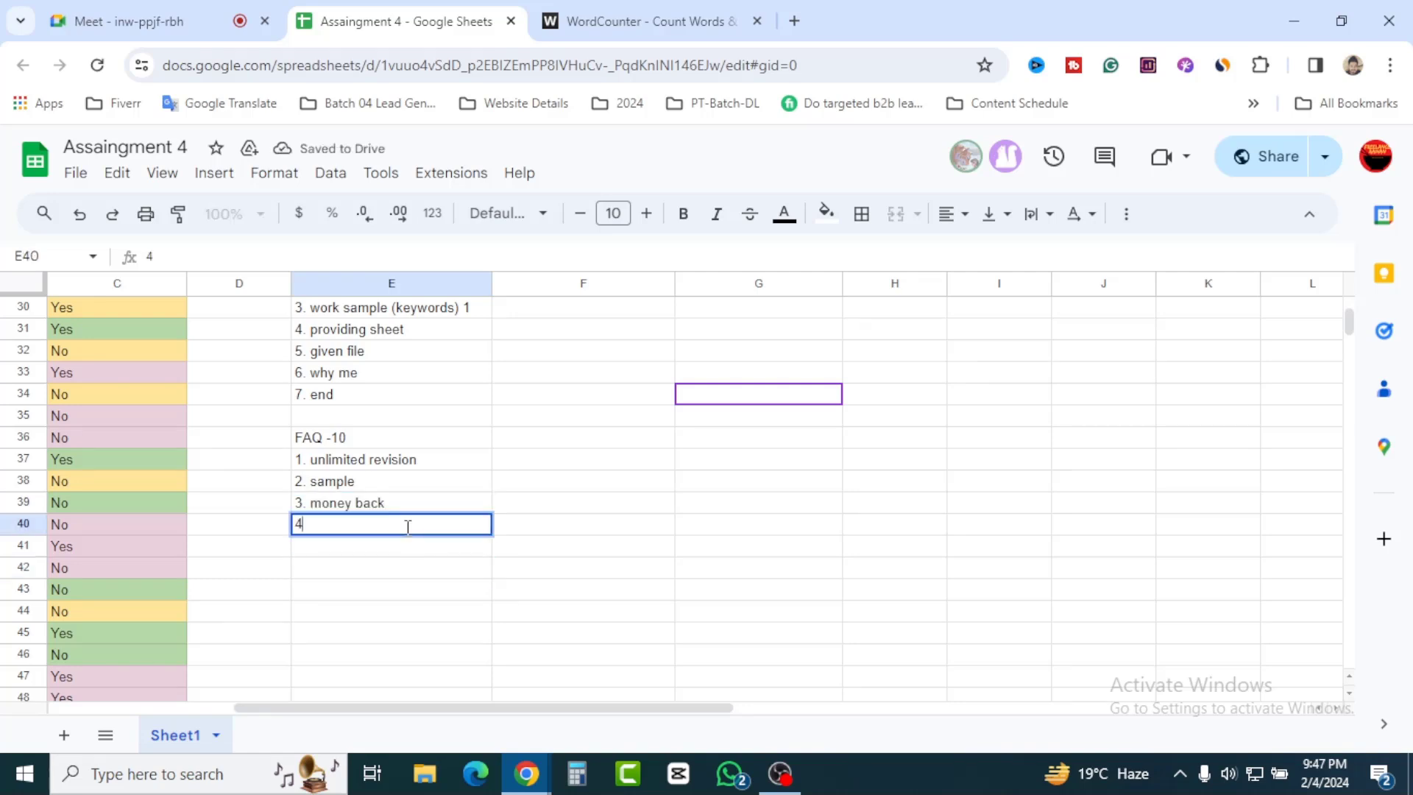
pyautogui.write('. long time')
pyautogui.press('Return')
# Step: Enter the FAQ item "5. tools" in E41
pyautogui.write('5.')
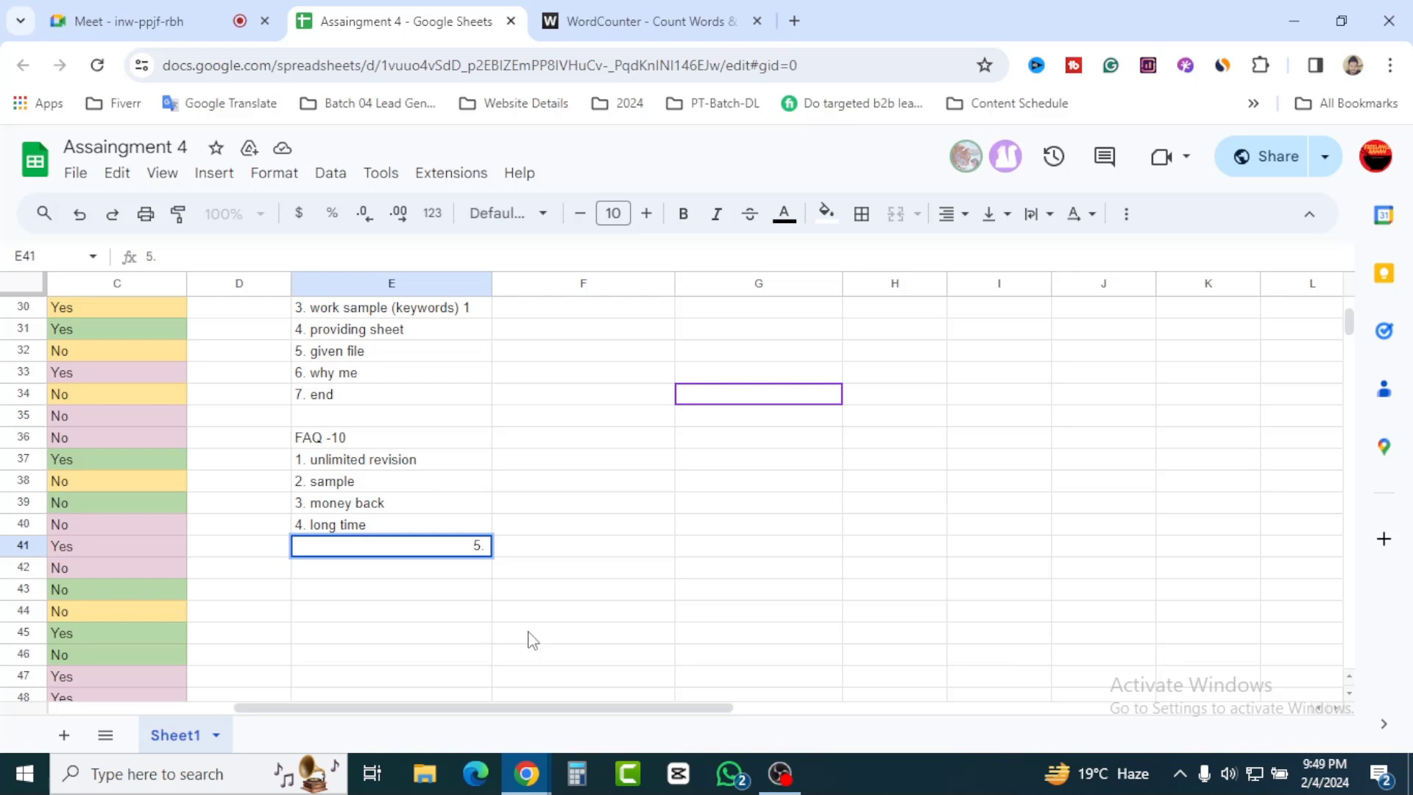
pyautogui.write(' to;;')
pyautogui.press('BackSpace')
pyautogui.press('BackSpace')
pyautogui.write('ols')
pyautogui.click(531, 639)
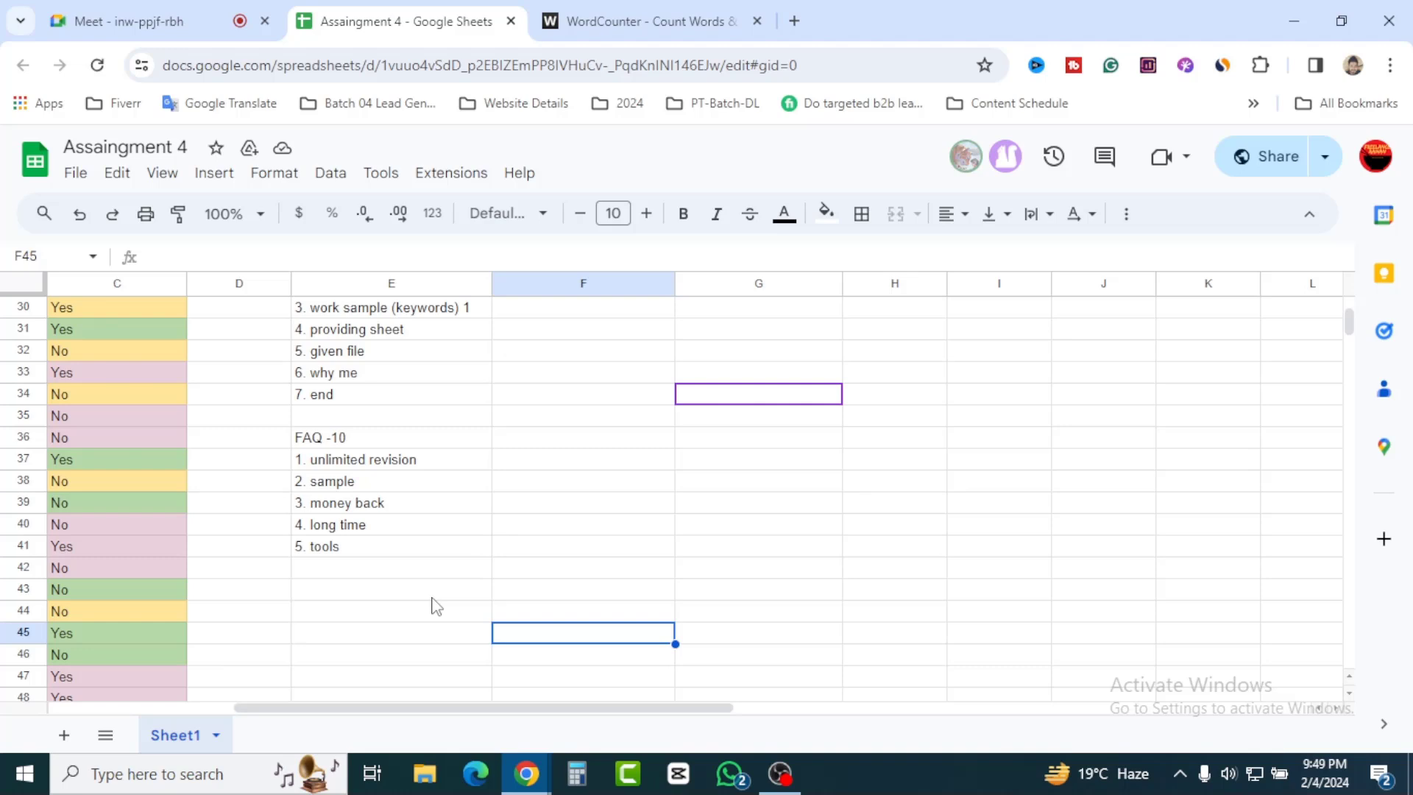
pyautogui.press('Up')
# Step: Insert a row above the providing sheet item with "4. tools" in E31 and renumber the providing sheet item to 5
pyautogui.scroll(2, 420, 608)
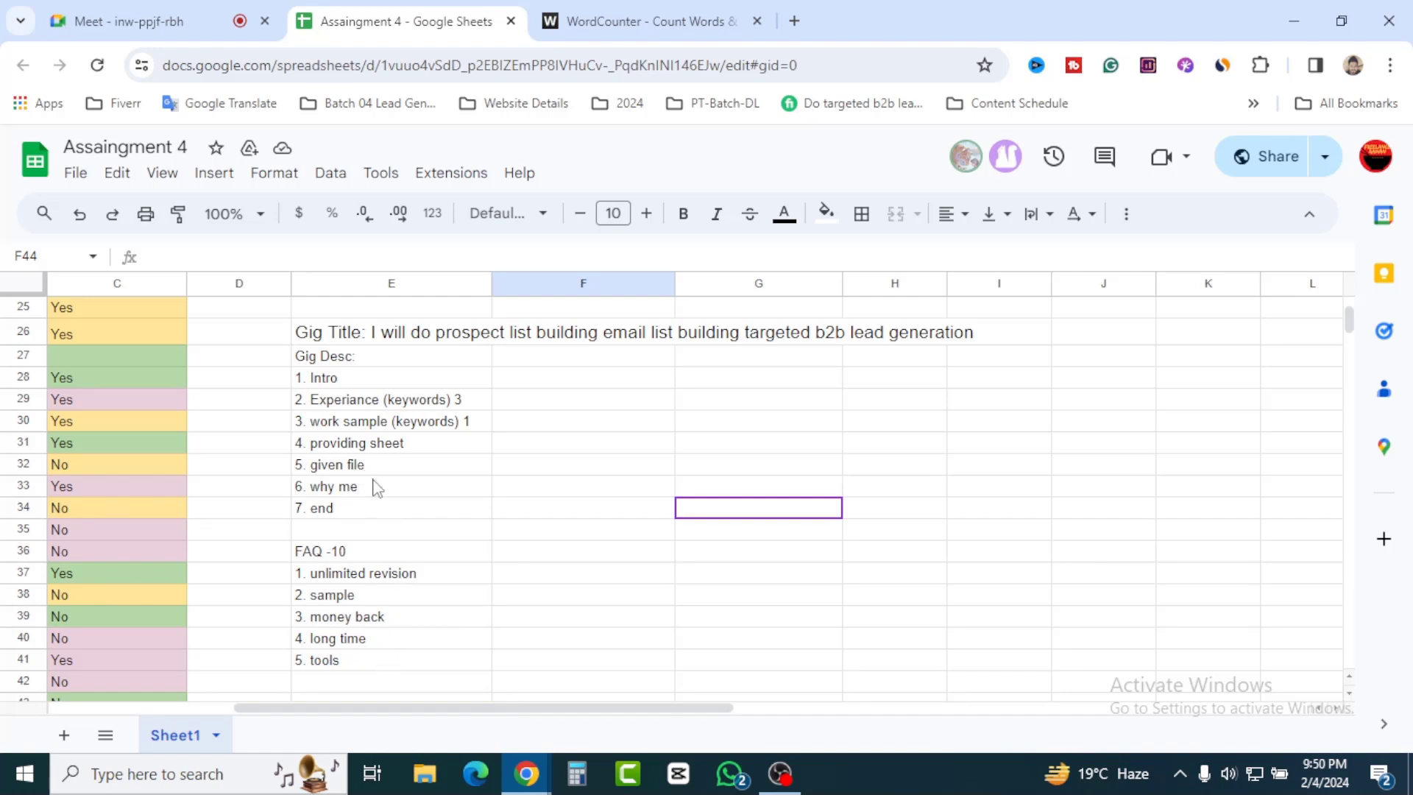
pyautogui.doubleClick(350, 662)
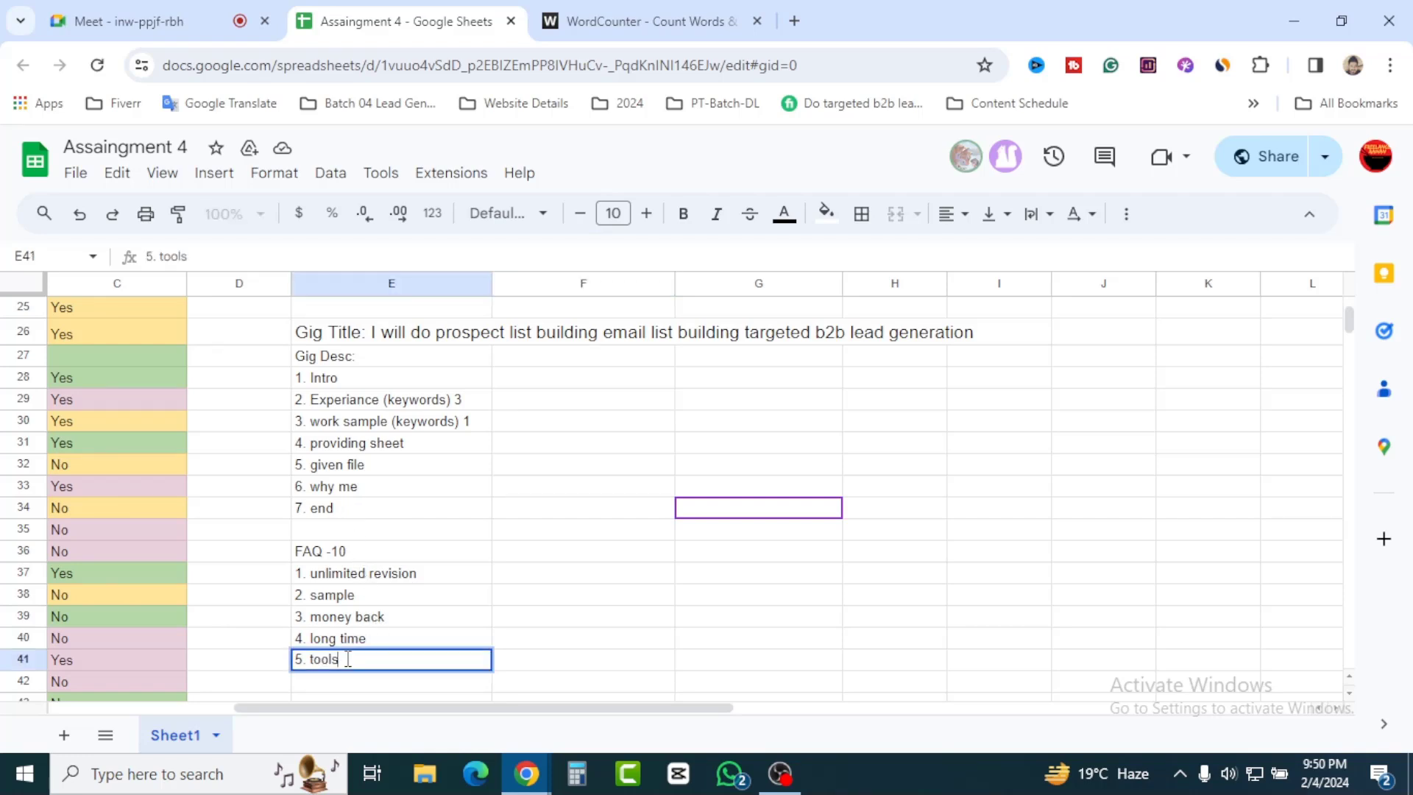
pyautogui.moveTo(346, 660); pyautogui.dragTo(303, 659)
pyautogui.click(388, 515)
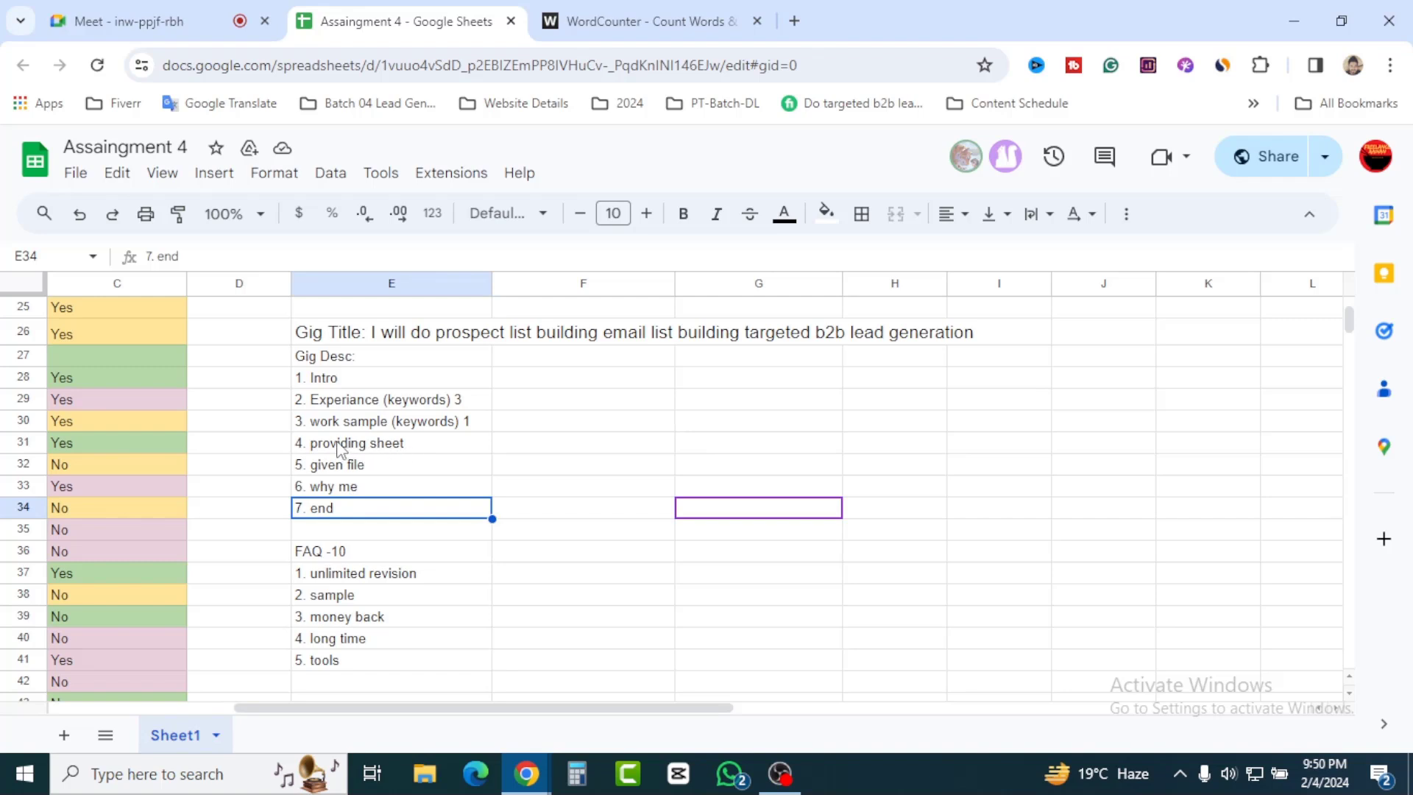
pyautogui.hotkey('ctrl', 'z')
pyautogui.hotkey('ctrl', 'z')
pyautogui.hotkey('ctrl', 'z')
# Step: Renumber the outline items given file, why me and end in E33 through E35 to 6, 7 and 8
pyautogui.doubleClick(297, 491)
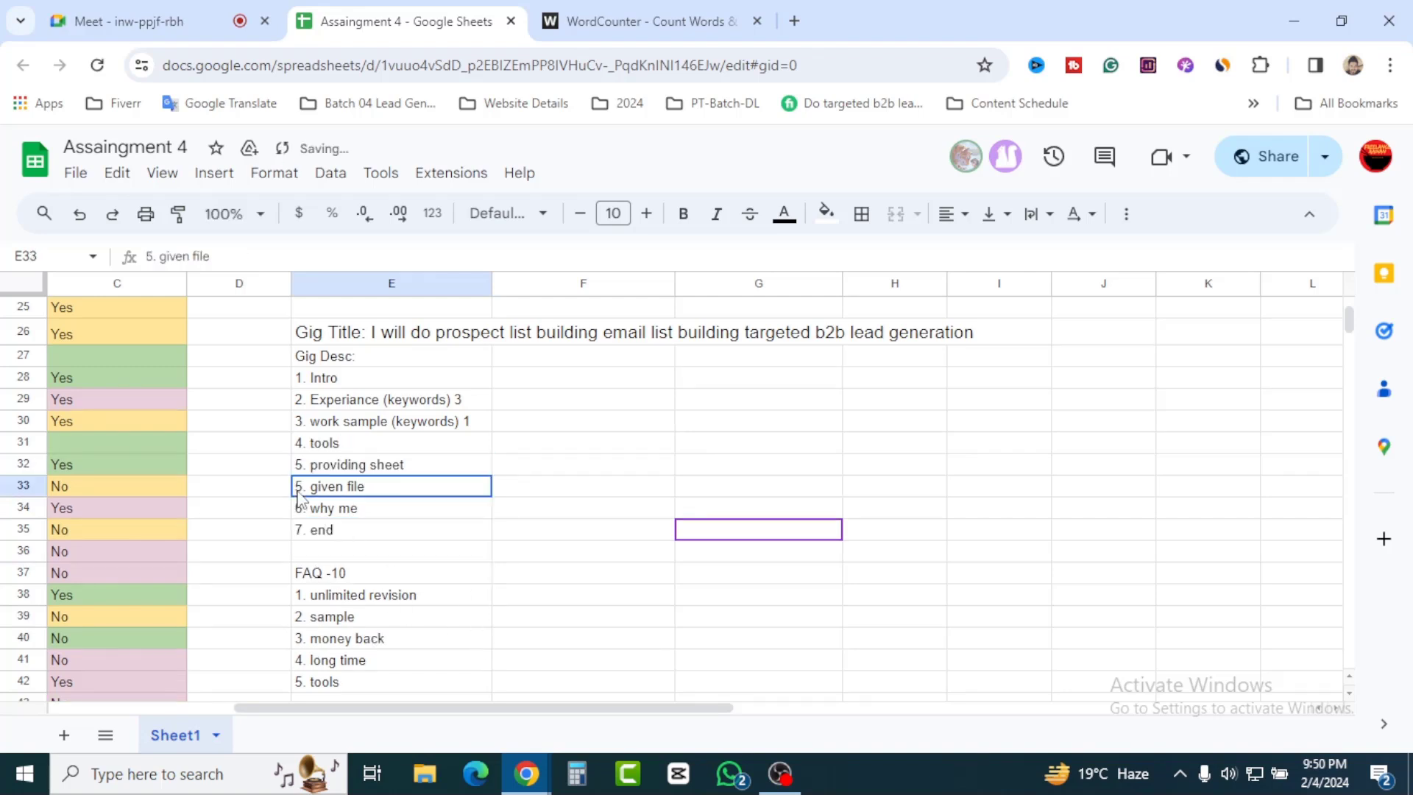
pyautogui.moveTo(302, 489); pyautogui.dragTo(296, 492)
pyautogui.write('6')
pyautogui.press('Return')
pyautogui.click(301, 513)
pyautogui.doubleClick(302, 514)
pyautogui.moveTo(303, 510); pyautogui.dragTo(295, 514)
pyautogui.click(548, 557)
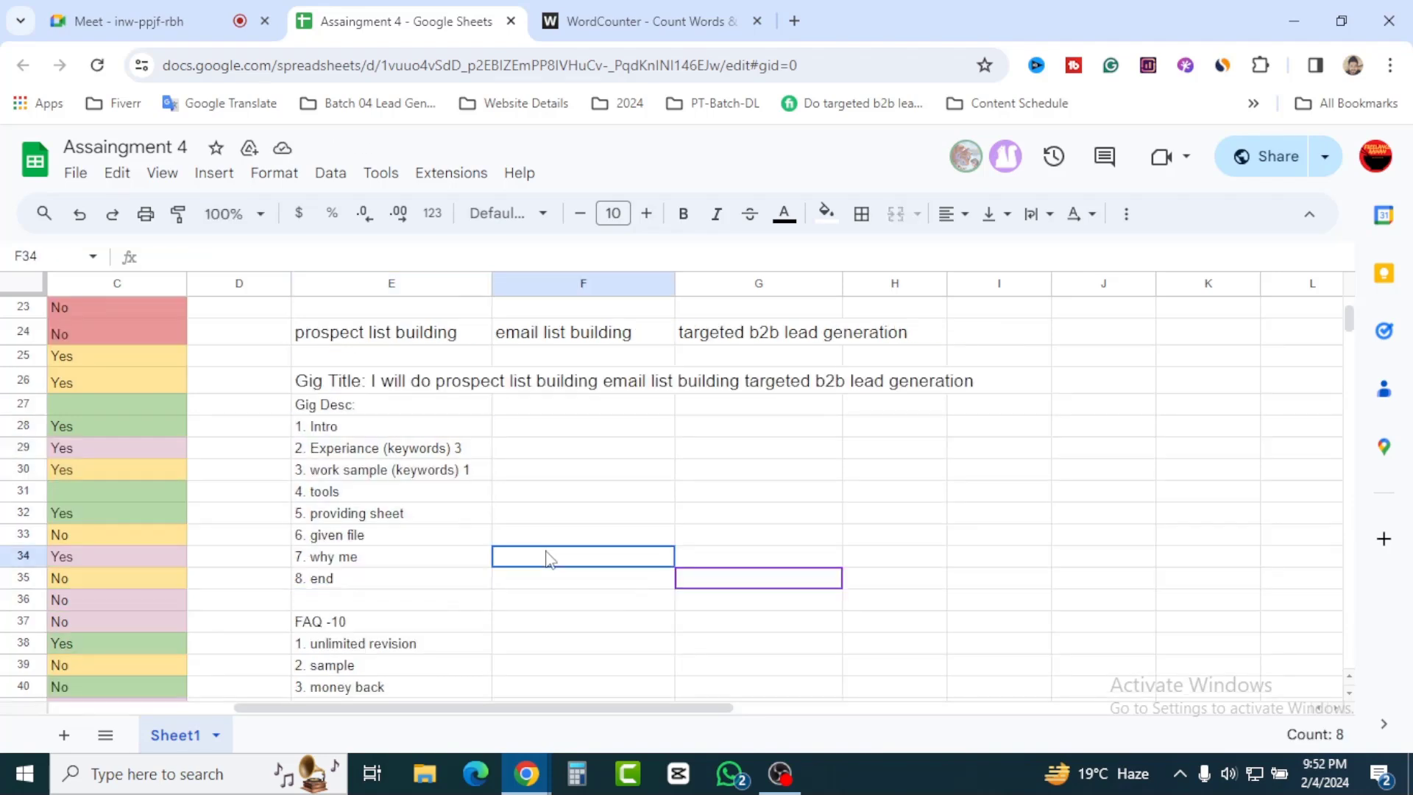
# Step: Review the FAQ items in E38:E42 together with the gig title and description outline above them
pyautogui.scroll(-2, 447, 635)
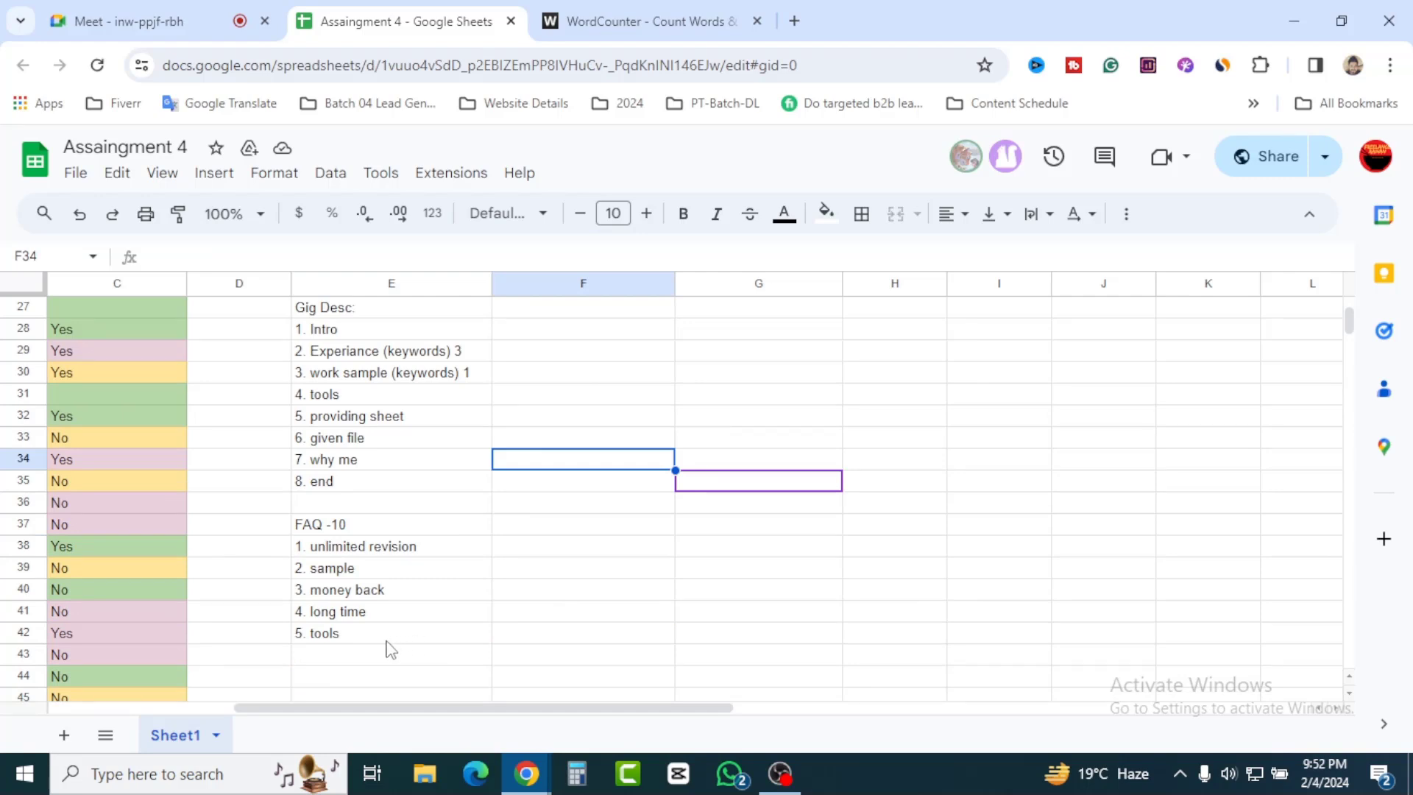
pyautogui.moveTo(392, 633); pyautogui.dragTo(362, 553)
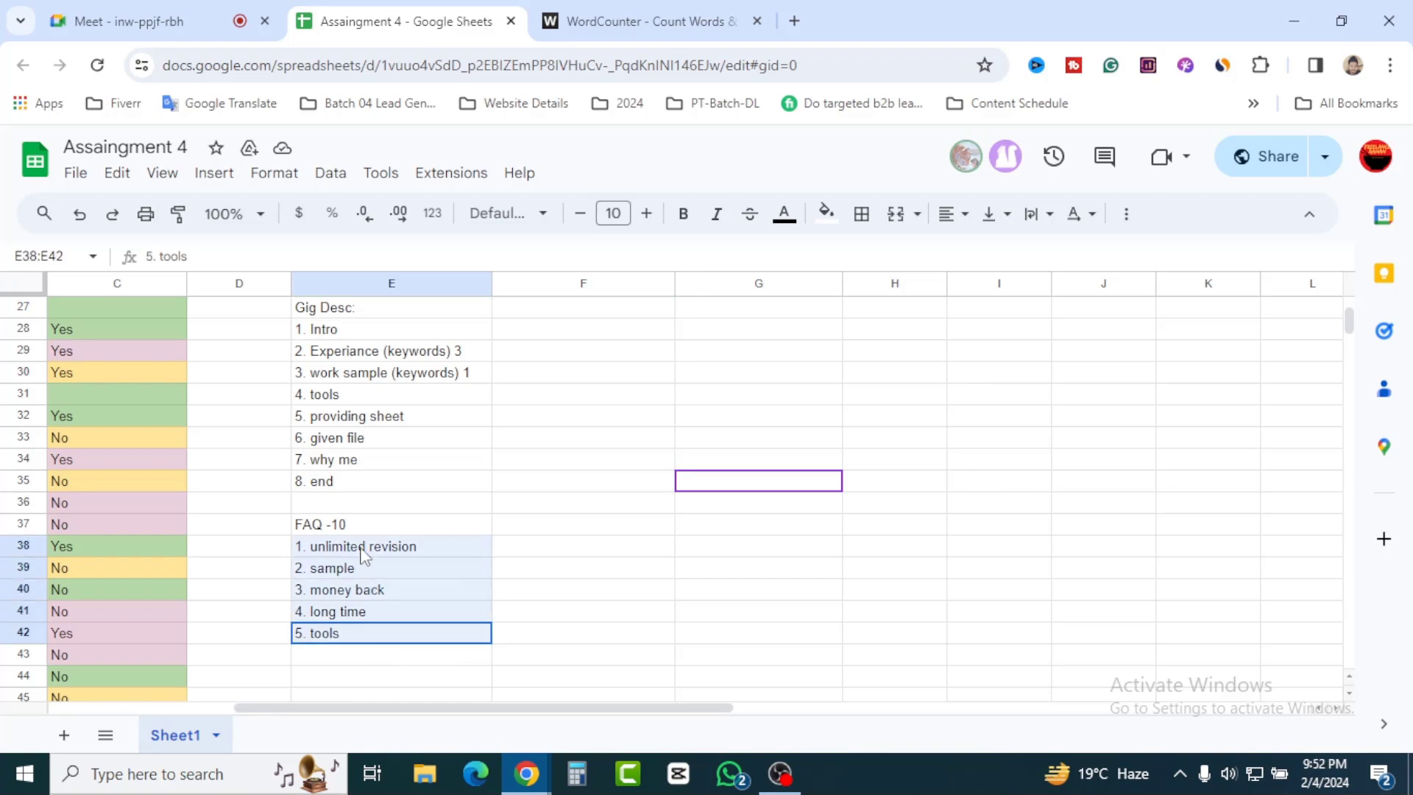
pyautogui.click(395, 662)
pyautogui.scroll(-2, 420, 659)
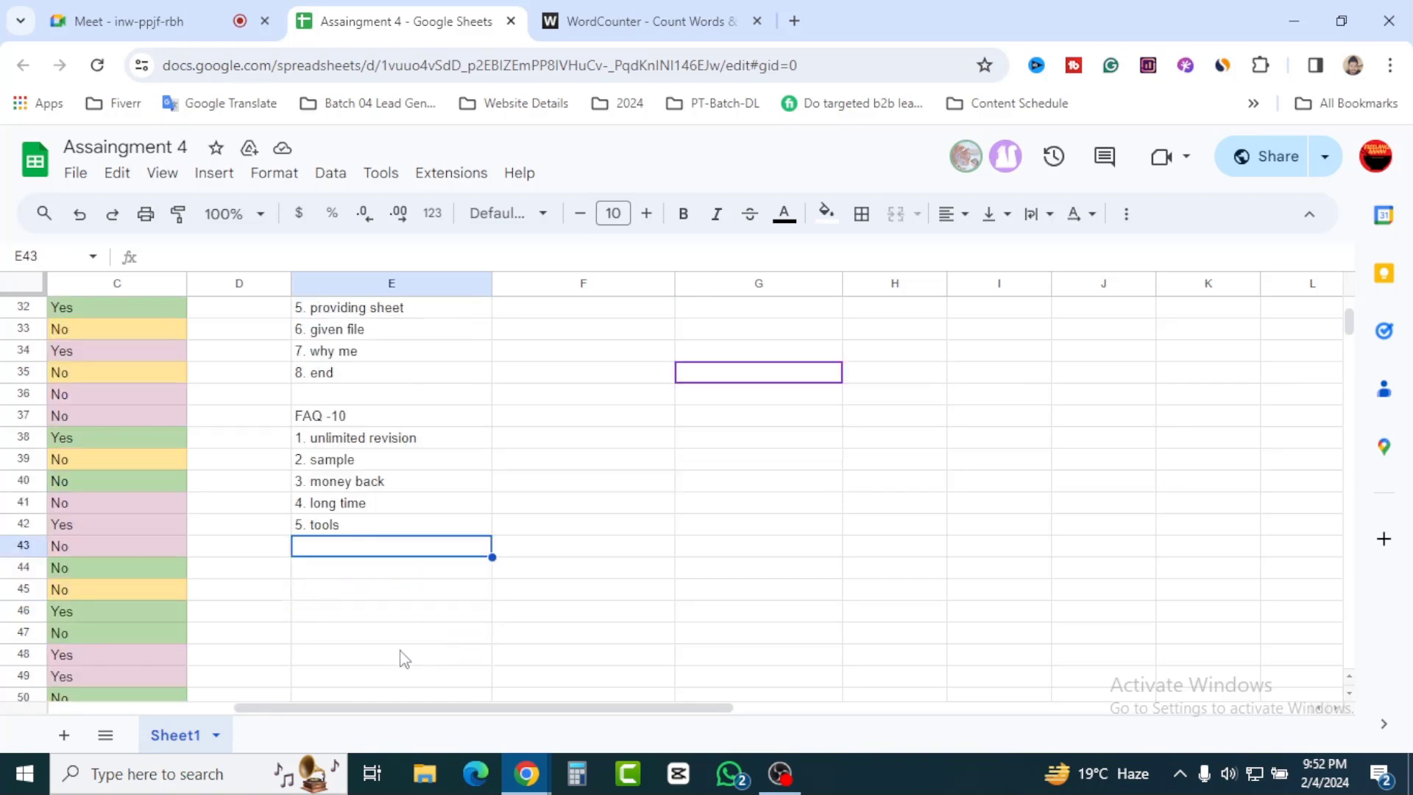
pyautogui.scroll(2, 555, 618)
pyautogui.scroll(2, 560, 620)
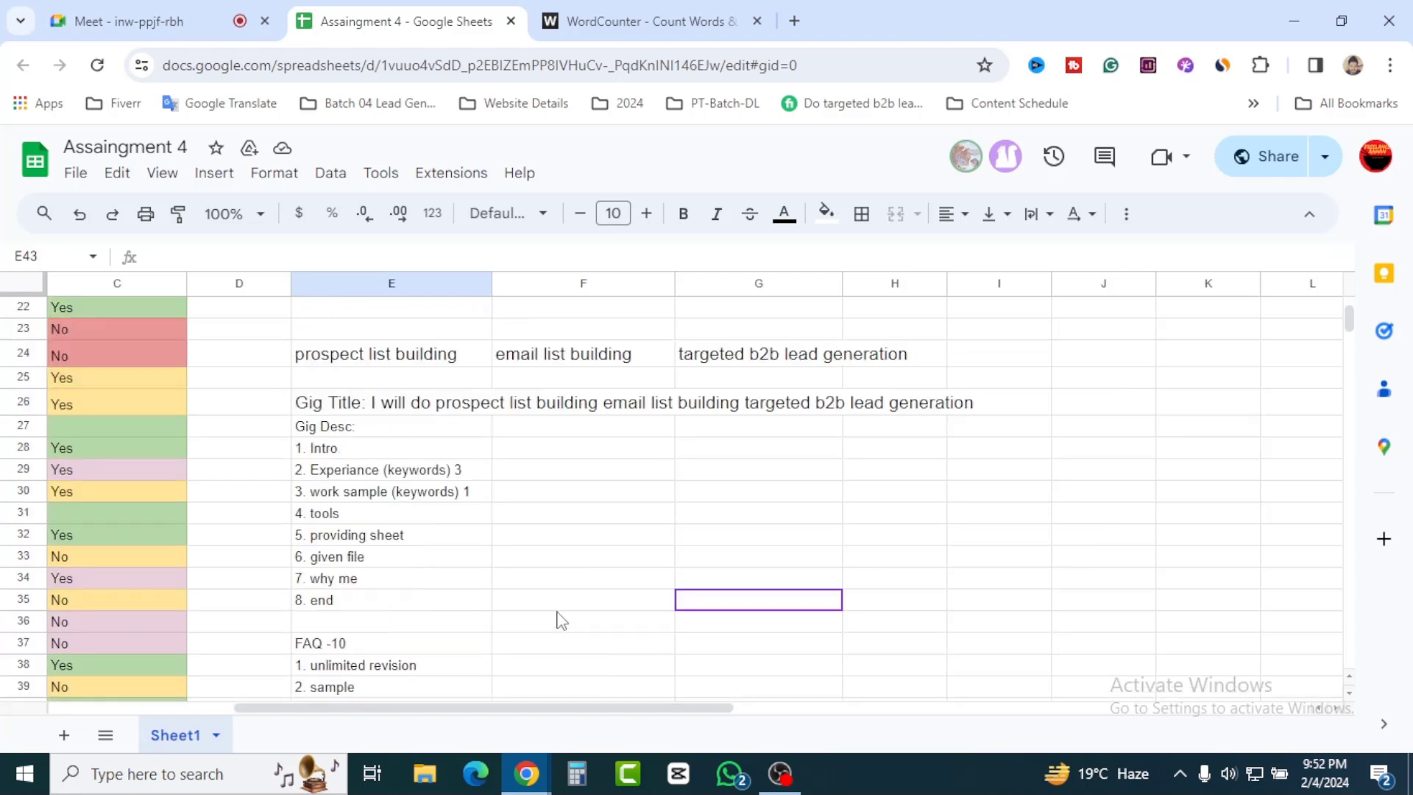
pyautogui.scroll(-2, 559, 620)
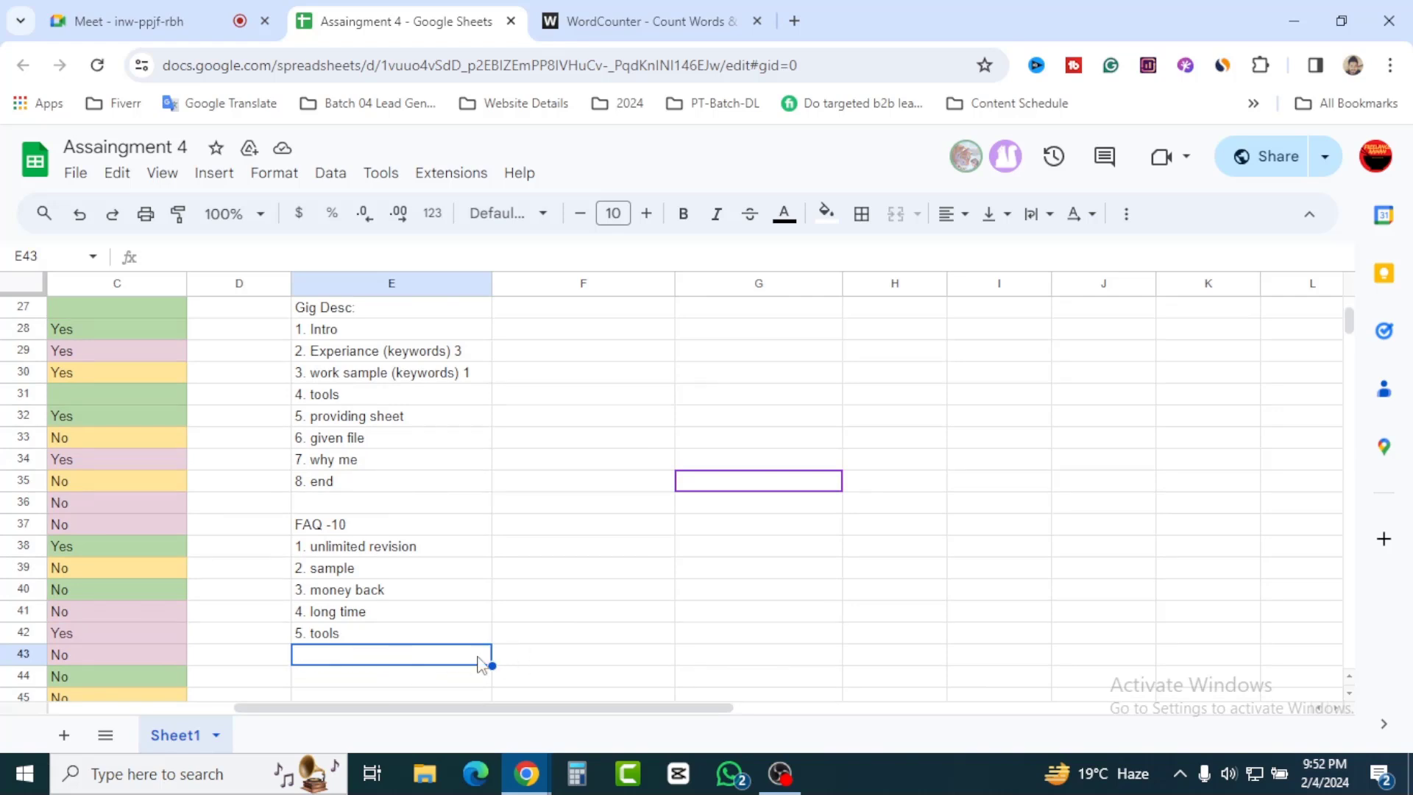
pyautogui.click(551, 638)
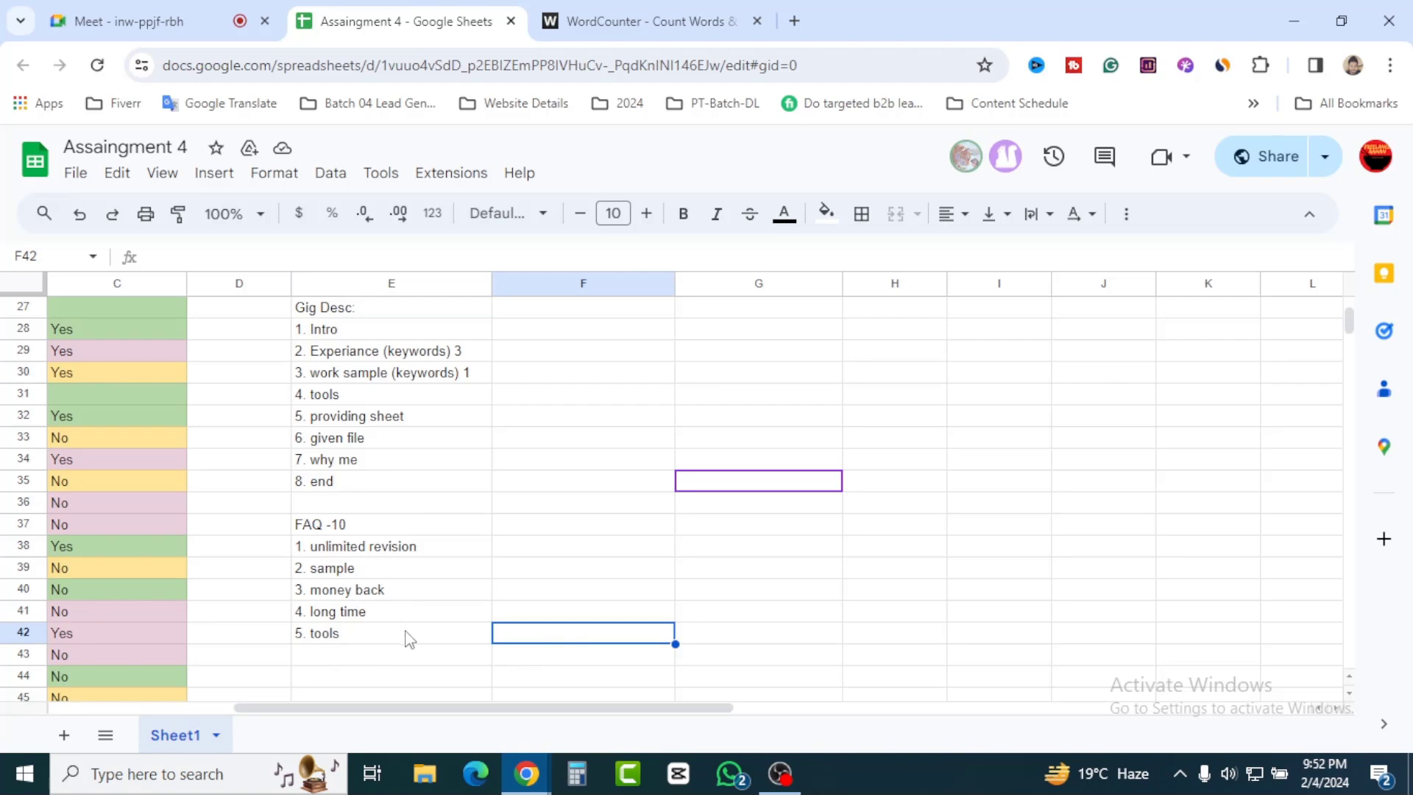
# Step: Compare the keywords in E24 and F24 with the FAQ items in E38:E42
pyautogui.scroll(1, 409, 636)
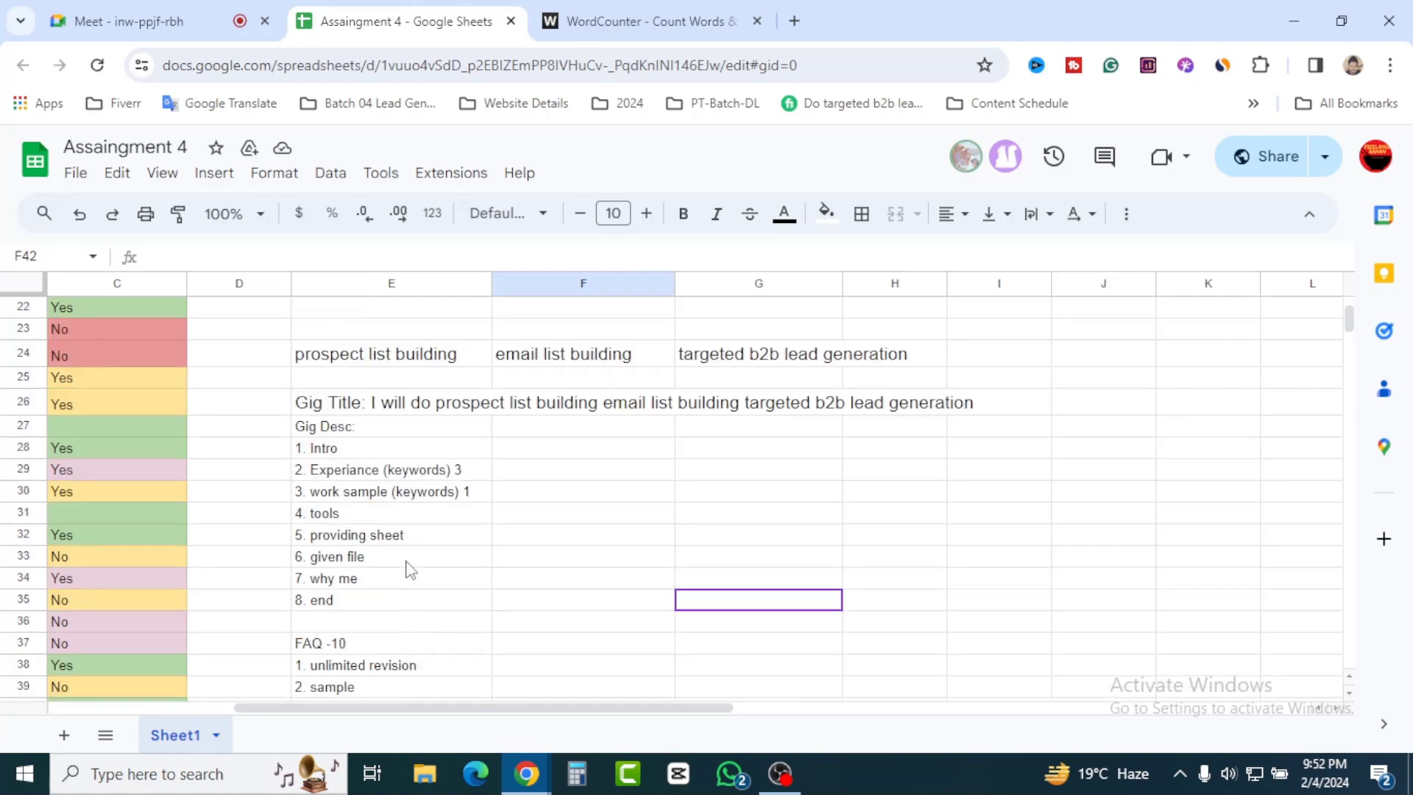
pyautogui.scroll(1, 413, 570)
pyautogui.click(377, 357)
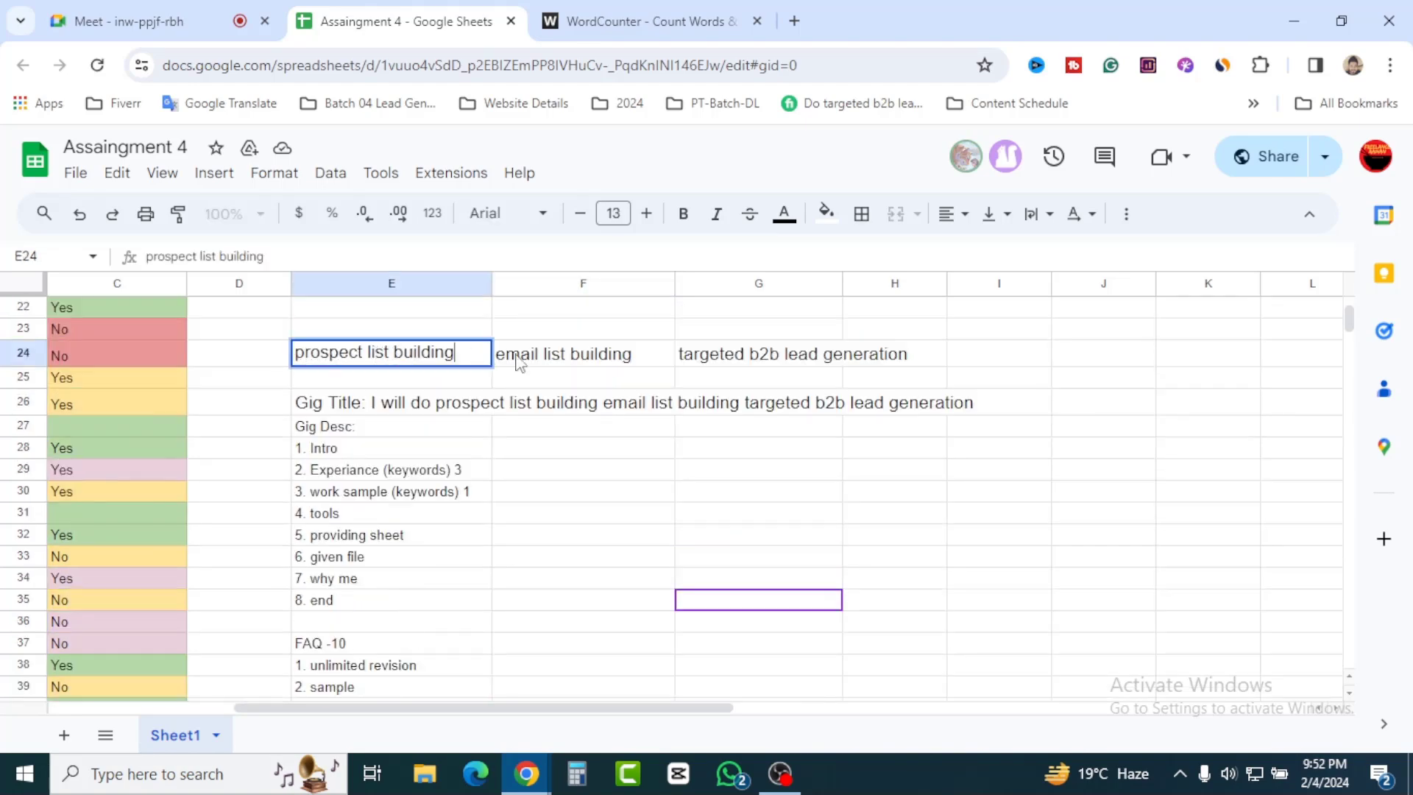
pyautogui.click(611, 366)
pyautogui.scroll(-3, 439, 530)
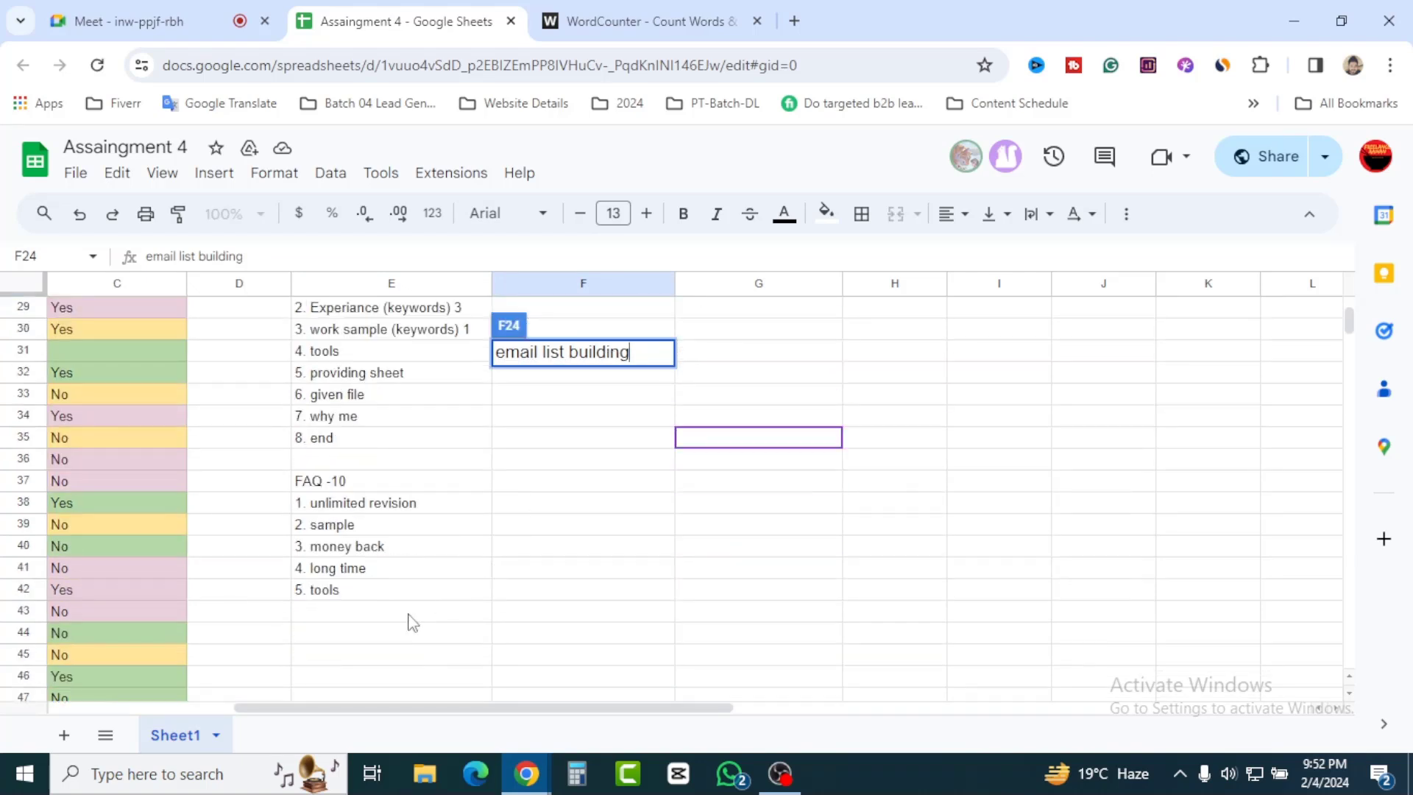
pyautogui.click(410, 615)
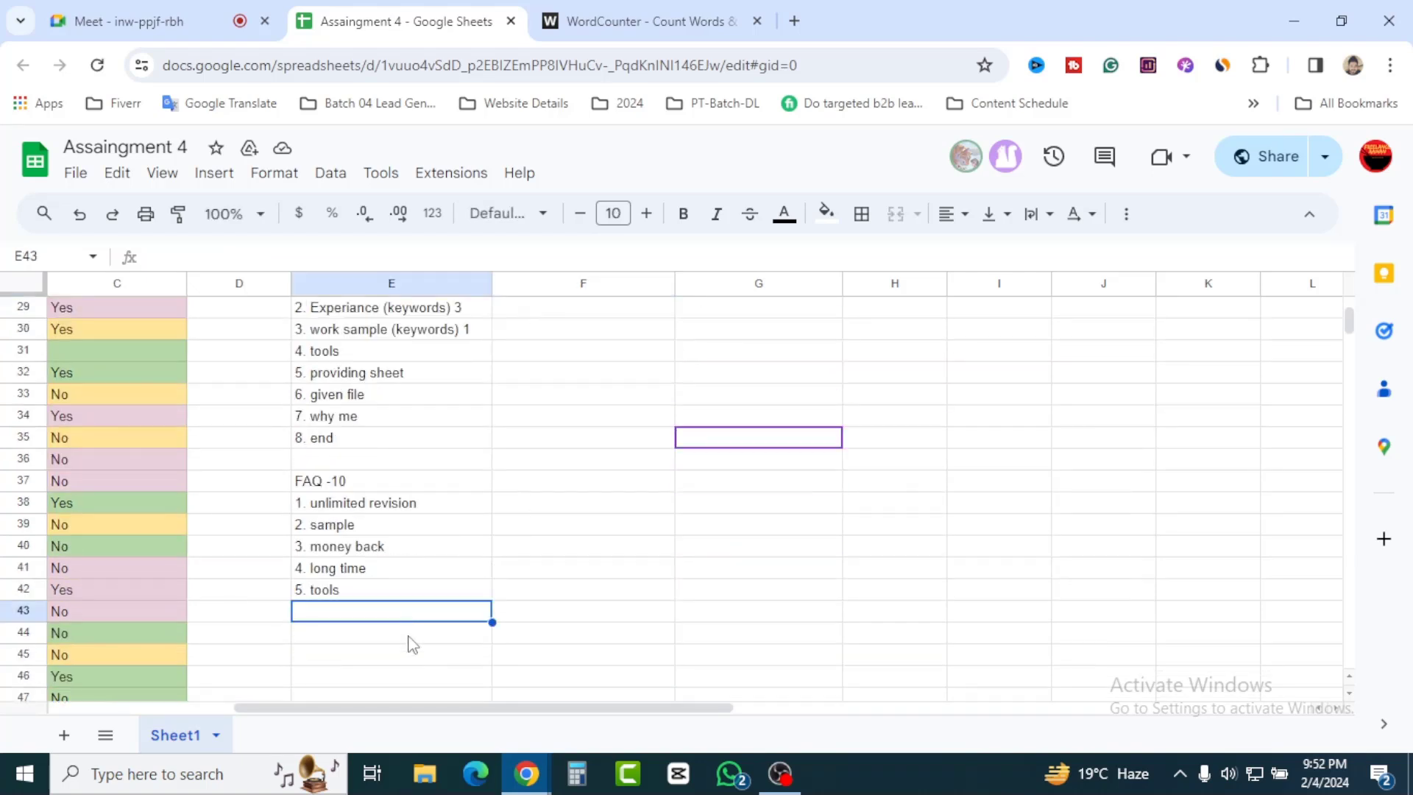
pyautogui.click(401, 527)
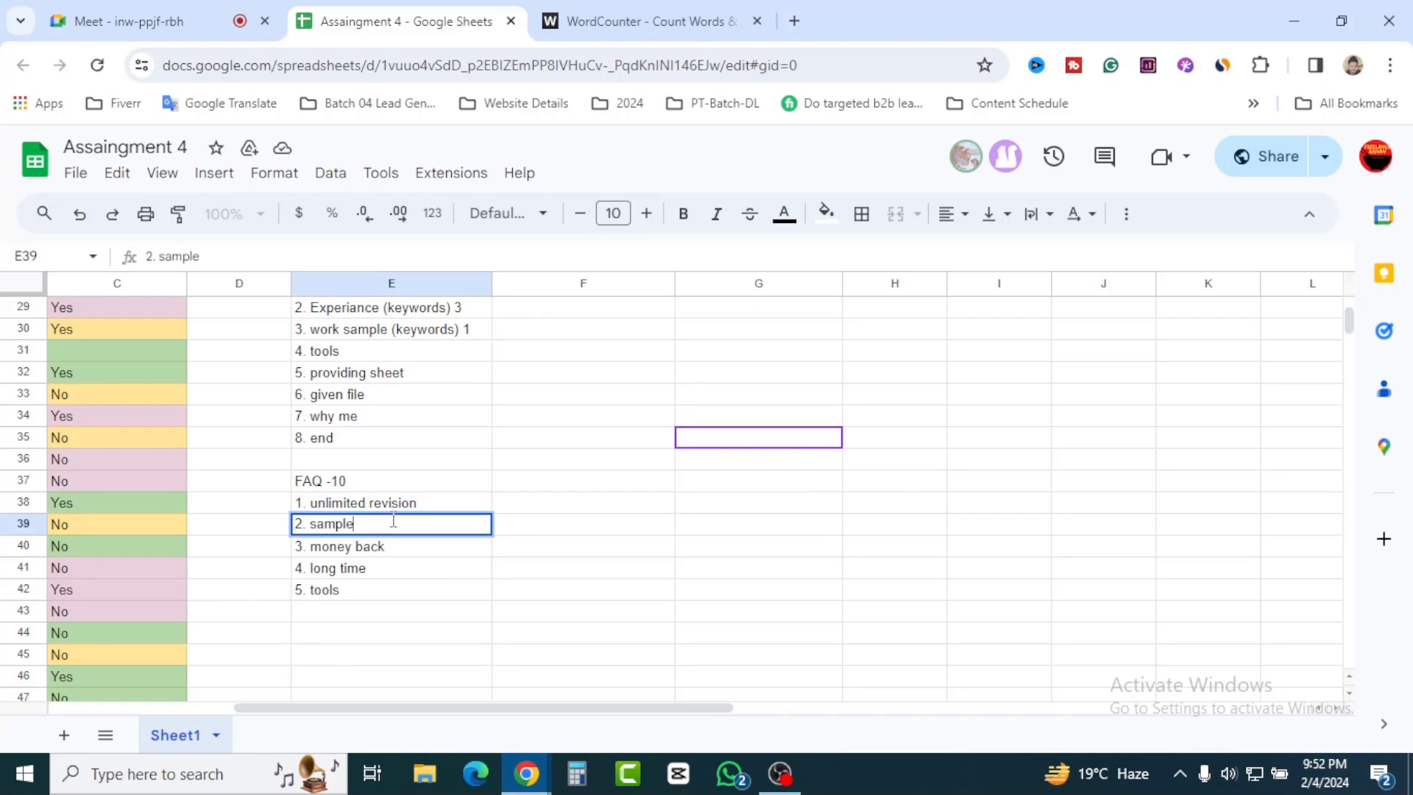
pyautogui.click(421, 617)
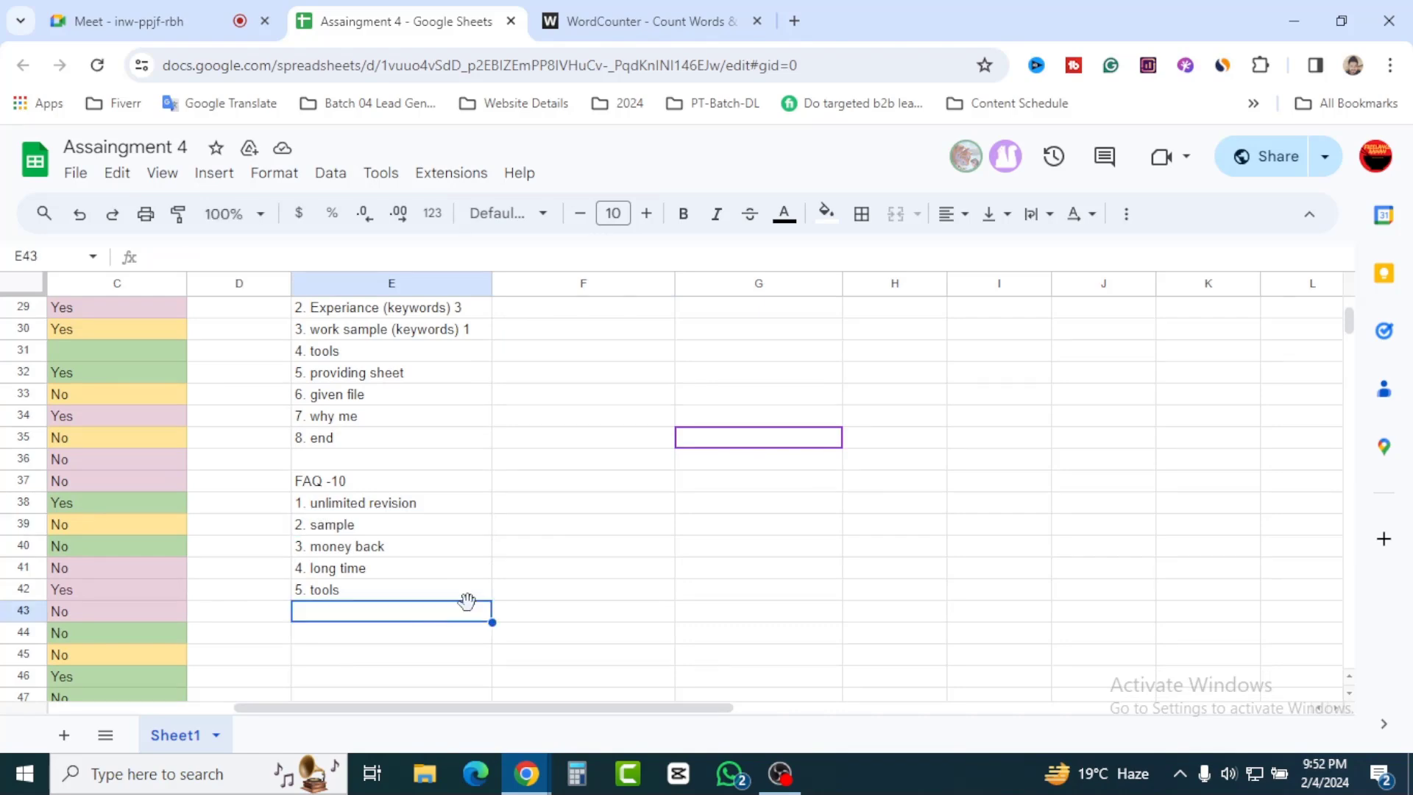
# Step: Examine the keywords in F24 and G24 alongside the gig title, the description outline and the first FAQ item
pyautogui.scroll(1, 468, 605)
pyautogui.scroll(1, 471, 613)
pyautogui.scroll(-1, 473, 609)
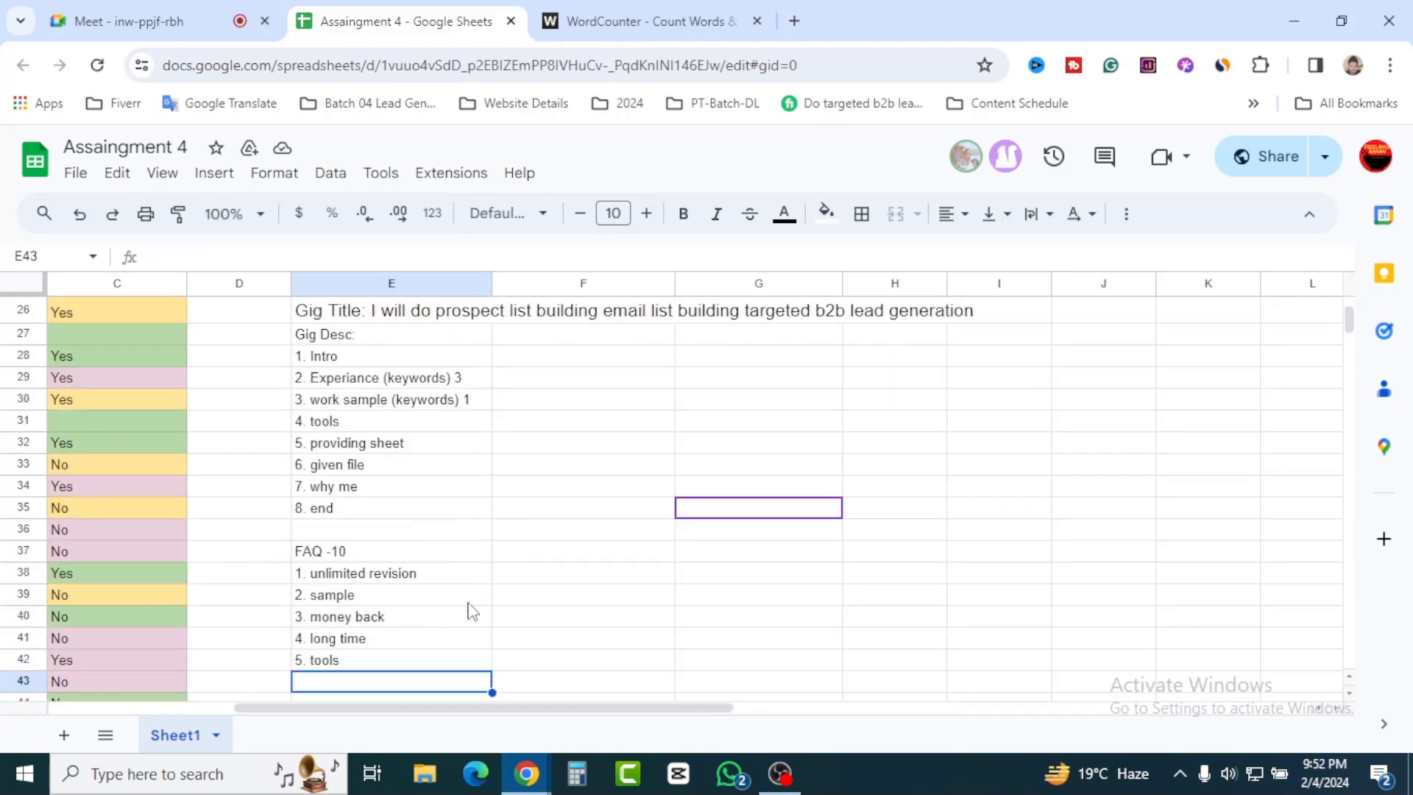
pyautogui.scroll(3, 475, 596)
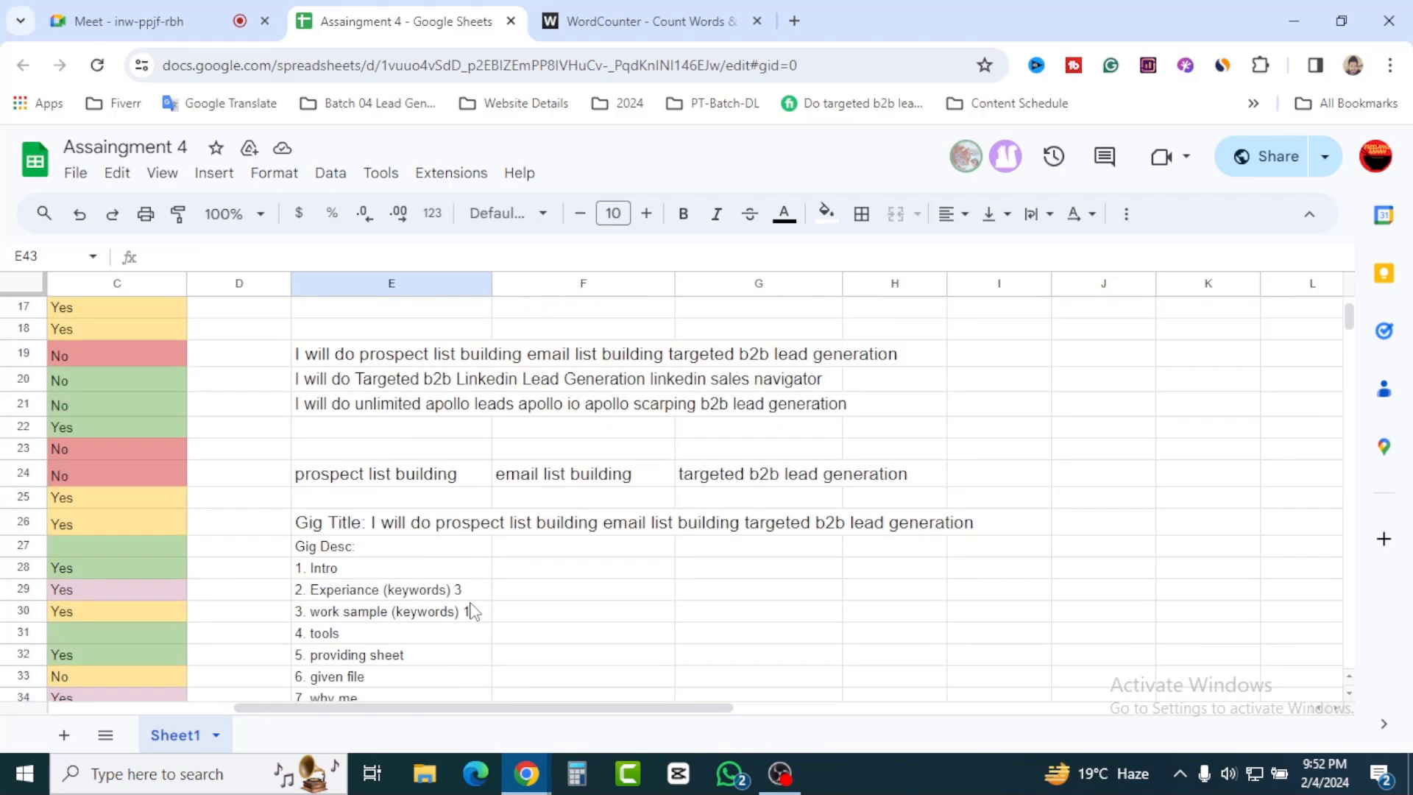
pyautogui.click(576, 480)
pyautogui.click(745, 482)
pyautogui.doubleClick(745, 486)
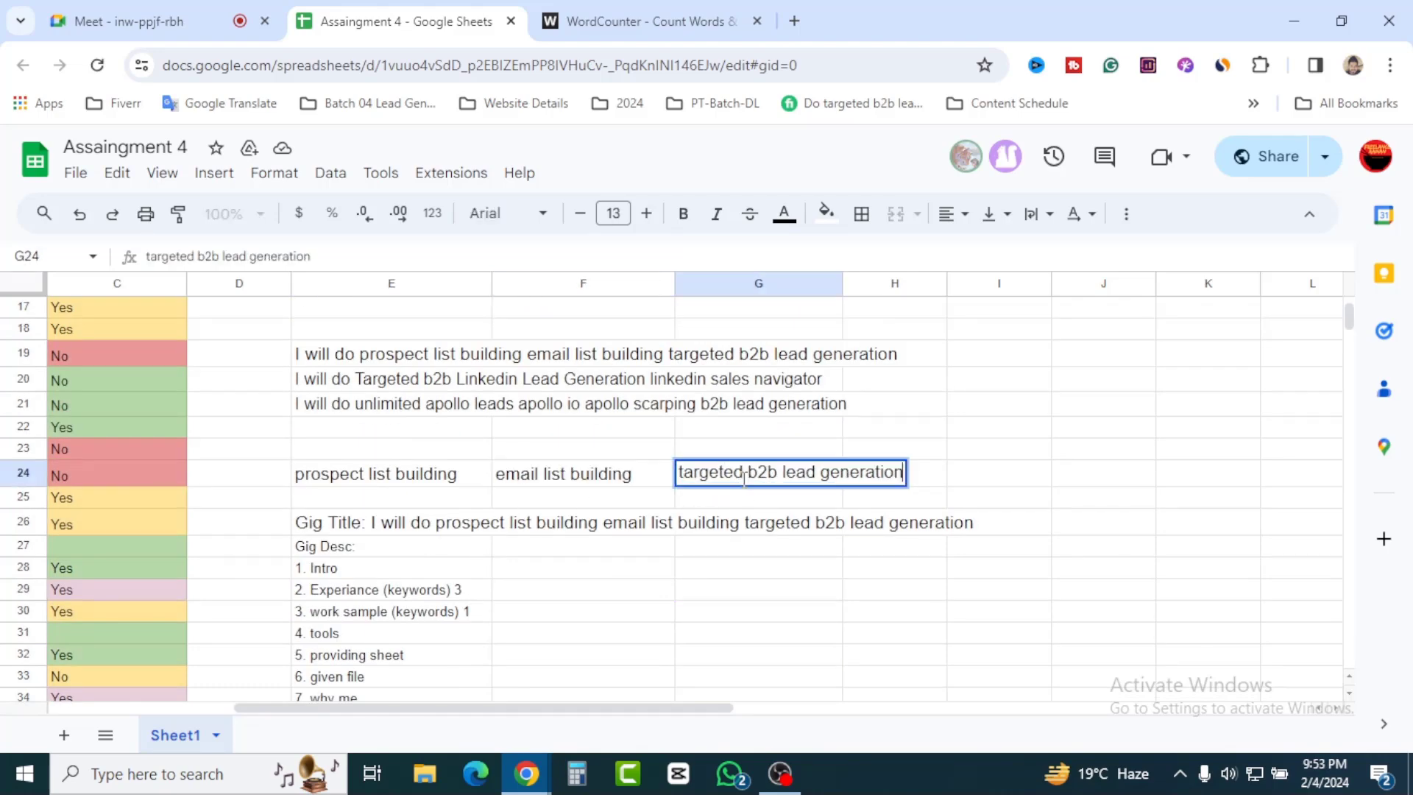
pyautogui.scroll(-2, 551, 586)
pyautogui.click(486, 625)
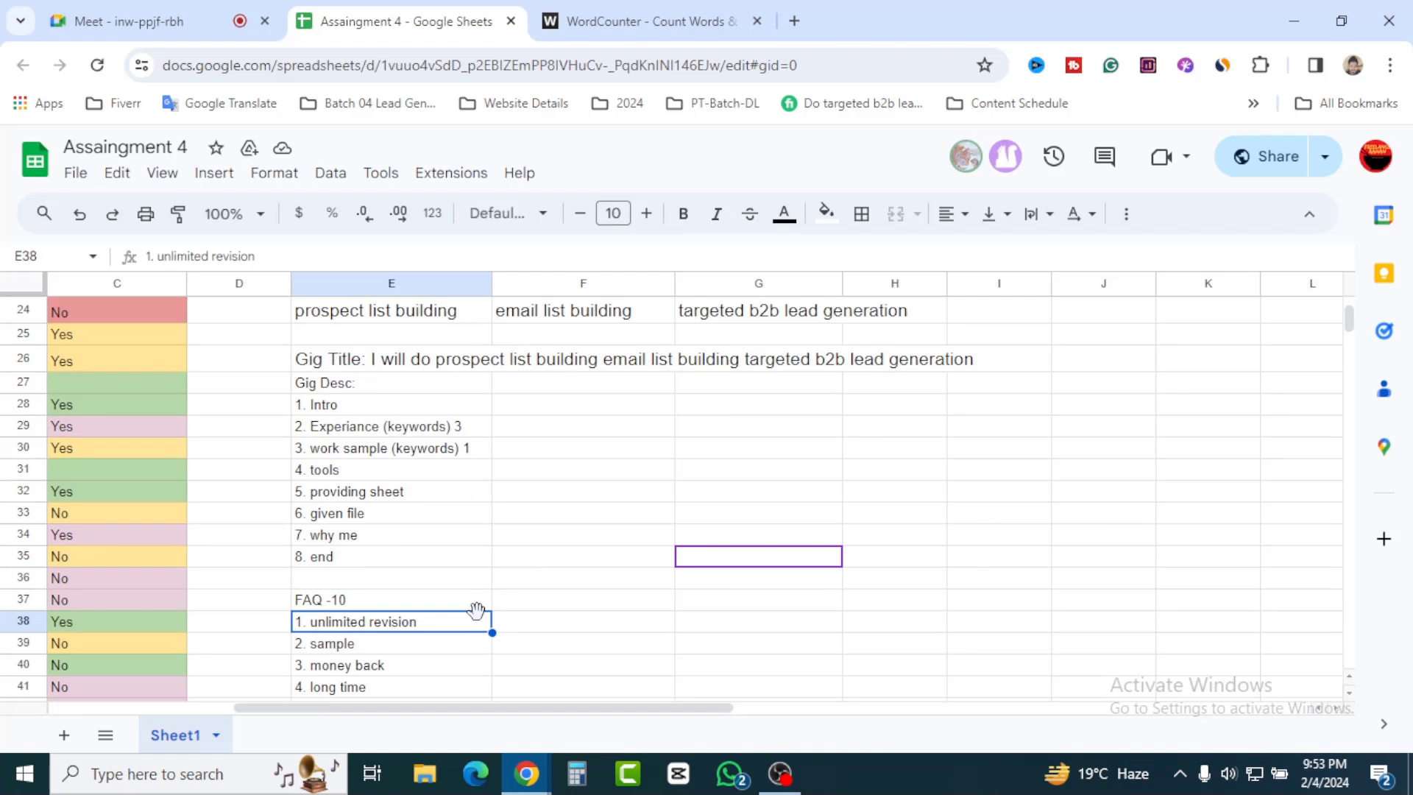
# Step: Review the FAQ list from the sample item in E39 and check it against the "targeted b2b lead generation" keyword in G24
pyautogui.scroll(-2, 479, 621)
pyautogui.click(410, 530)
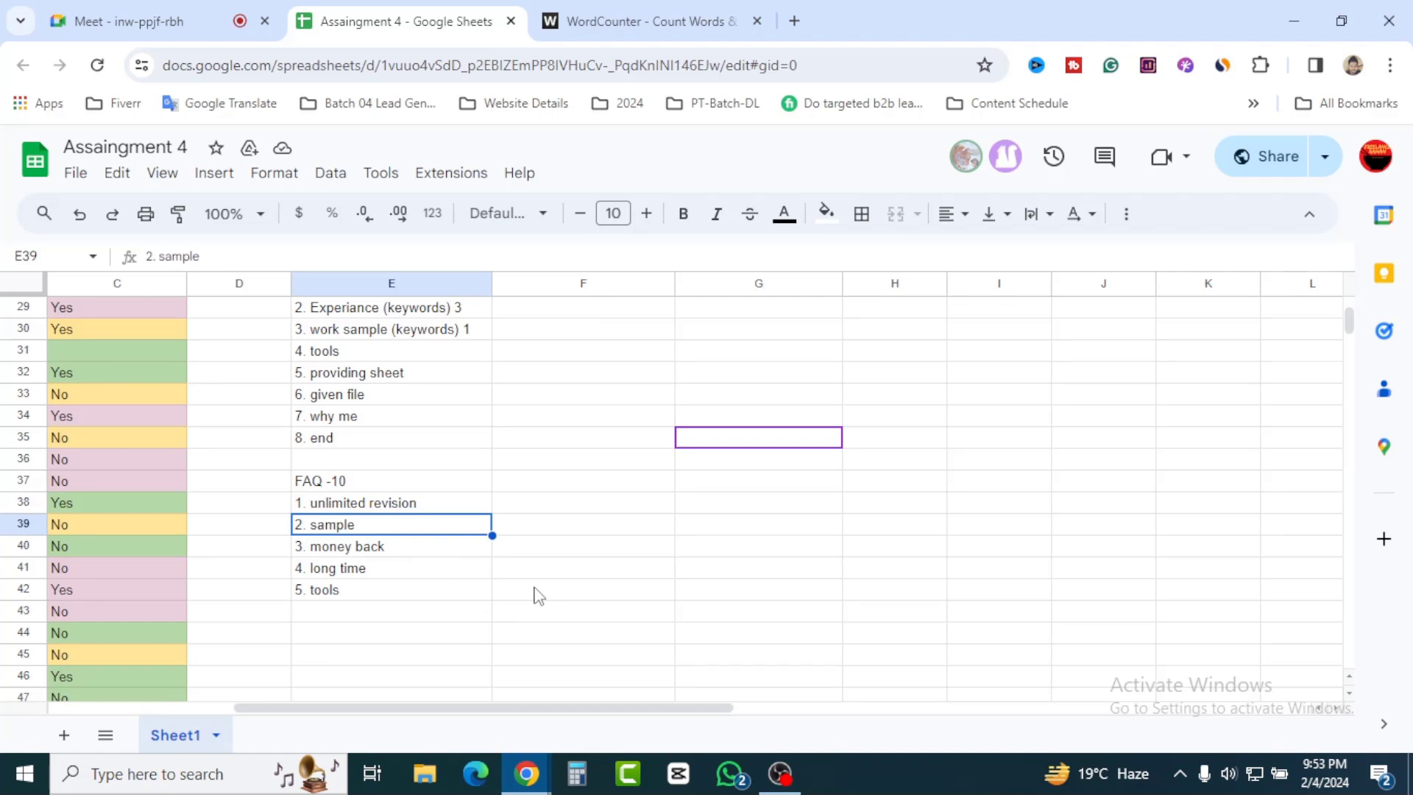
pyautogui.click(618, 611)
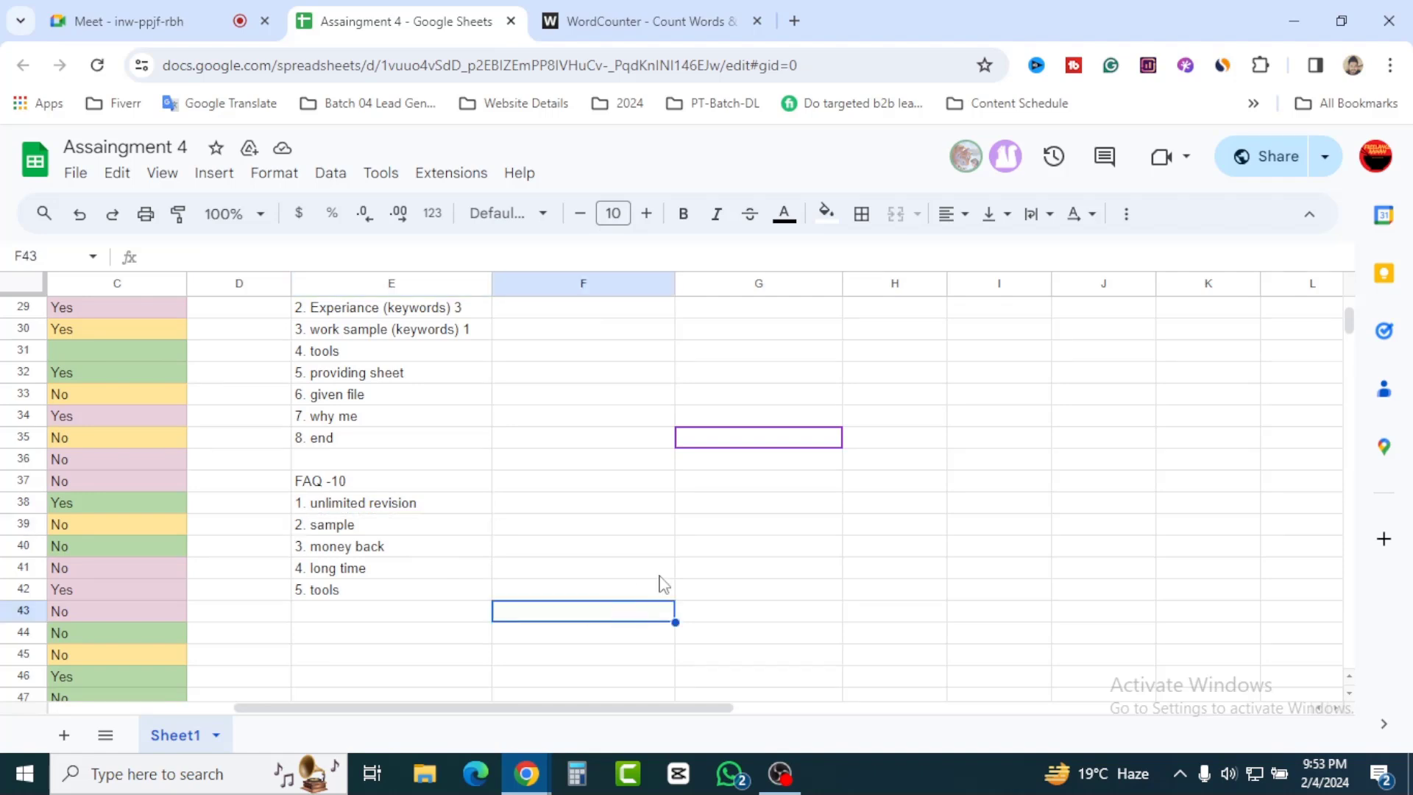
pyautogui.scroll(3, 677, 560)
pyautogui.click(725, 361)
pyautogui.doubleClick(725, 361)
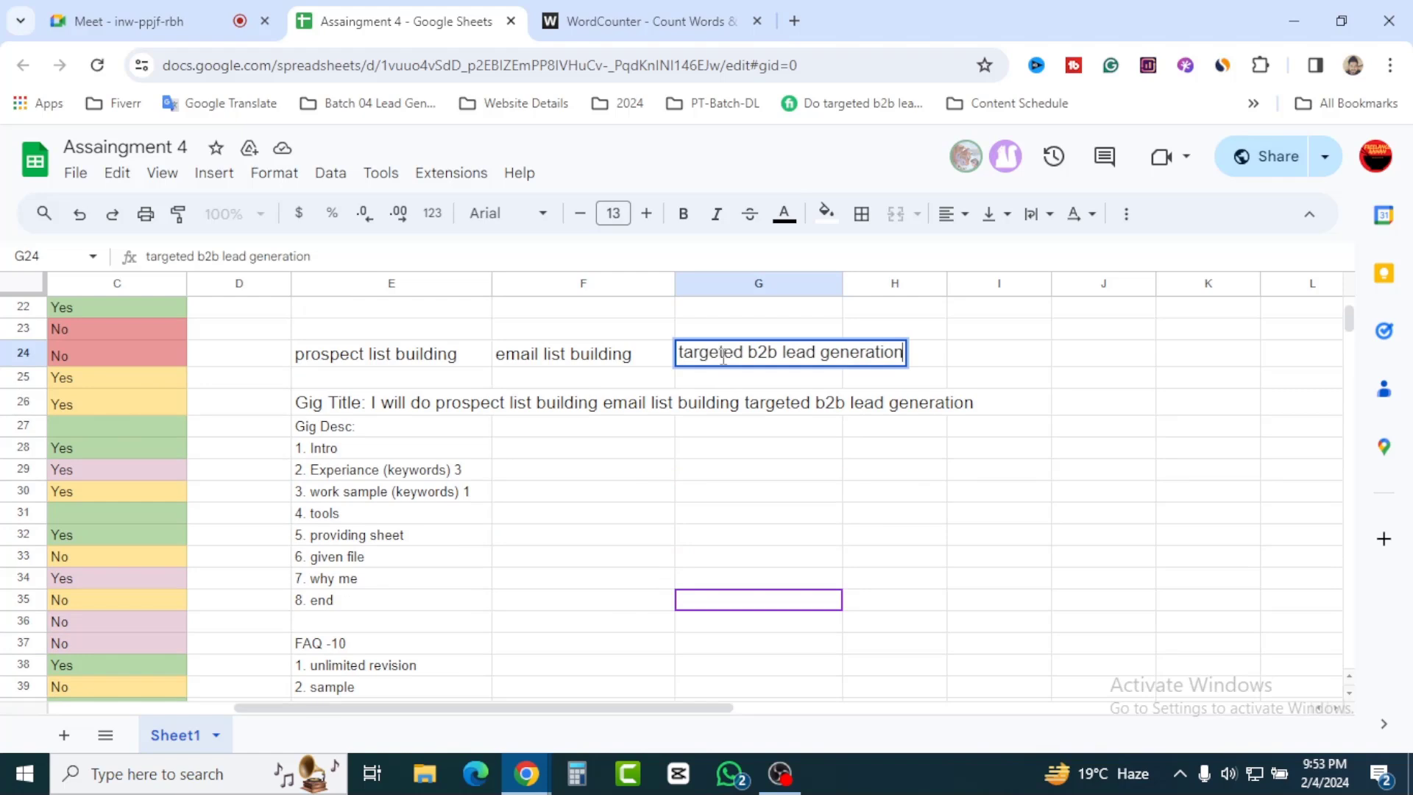
pyautogui.click(592, 580)
pyautogui.scroll(-1, 635, 508)
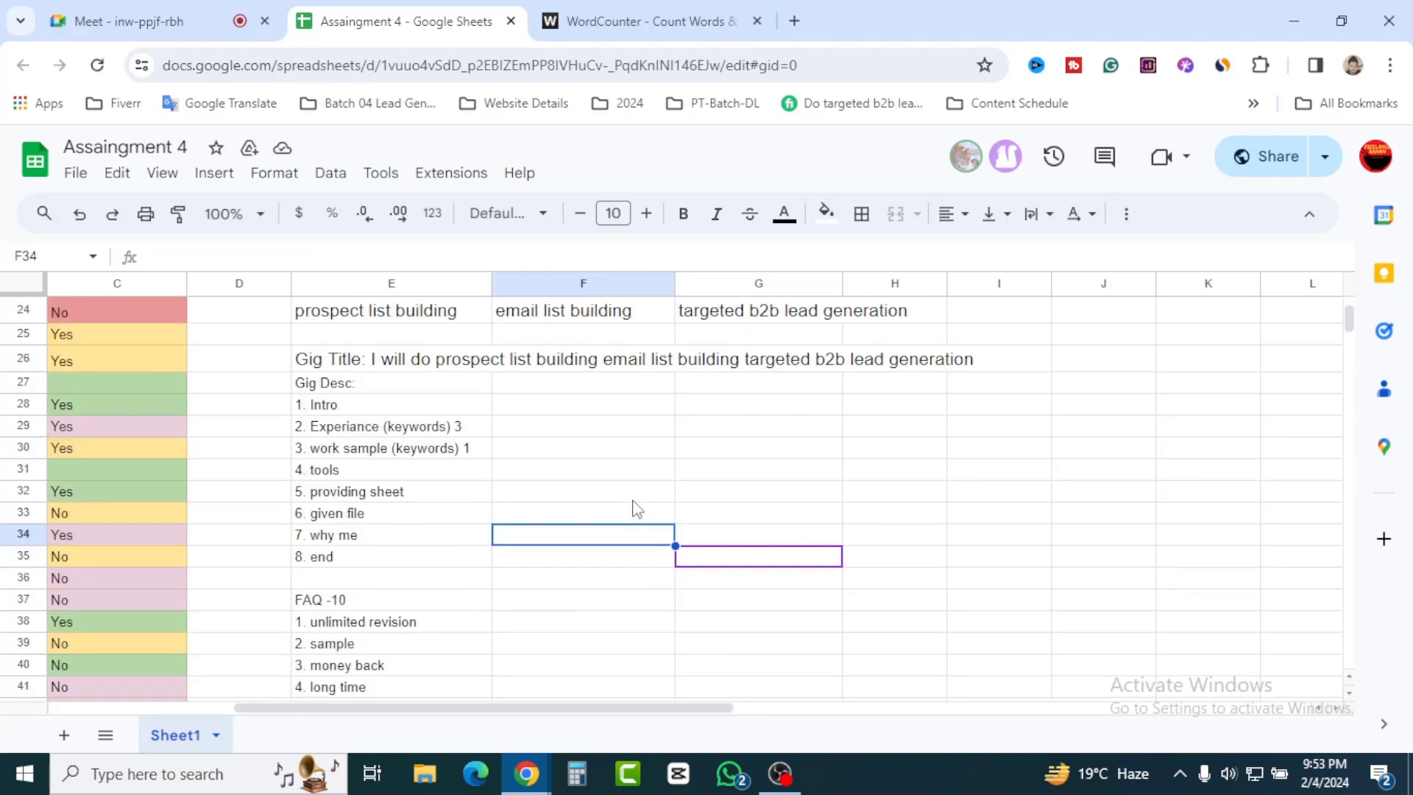